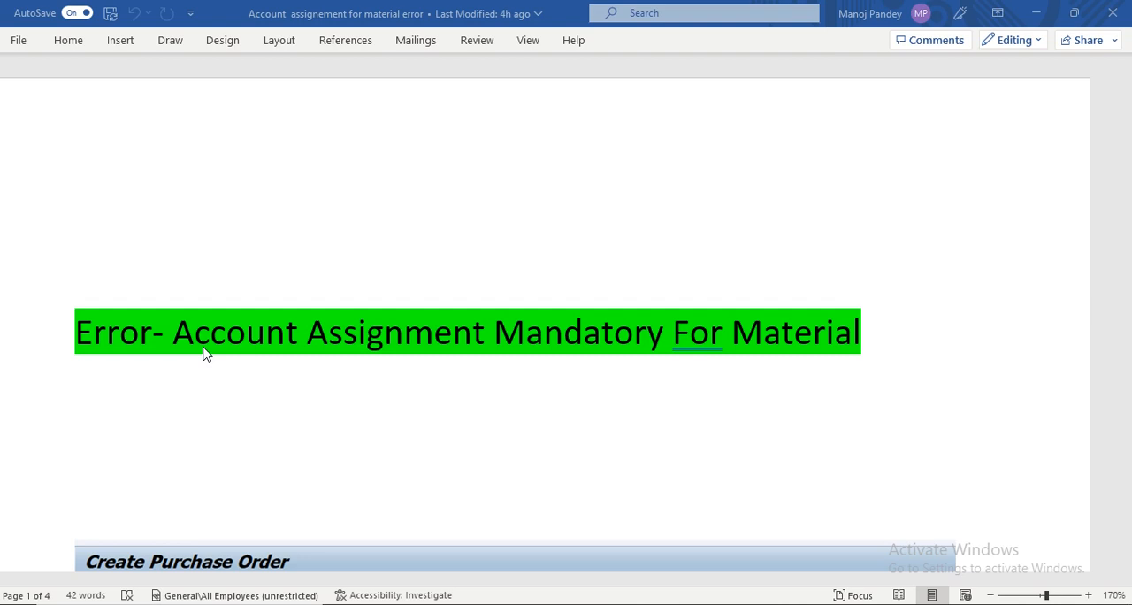
scroll(197, 296, down, 6)
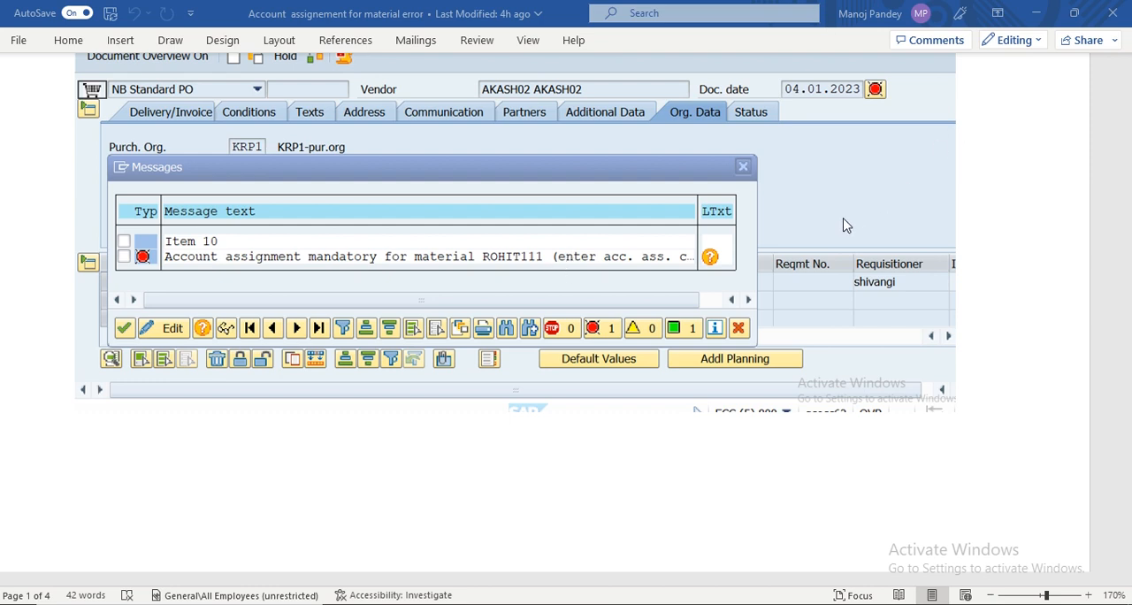
scroll(857, 216, up, 6)
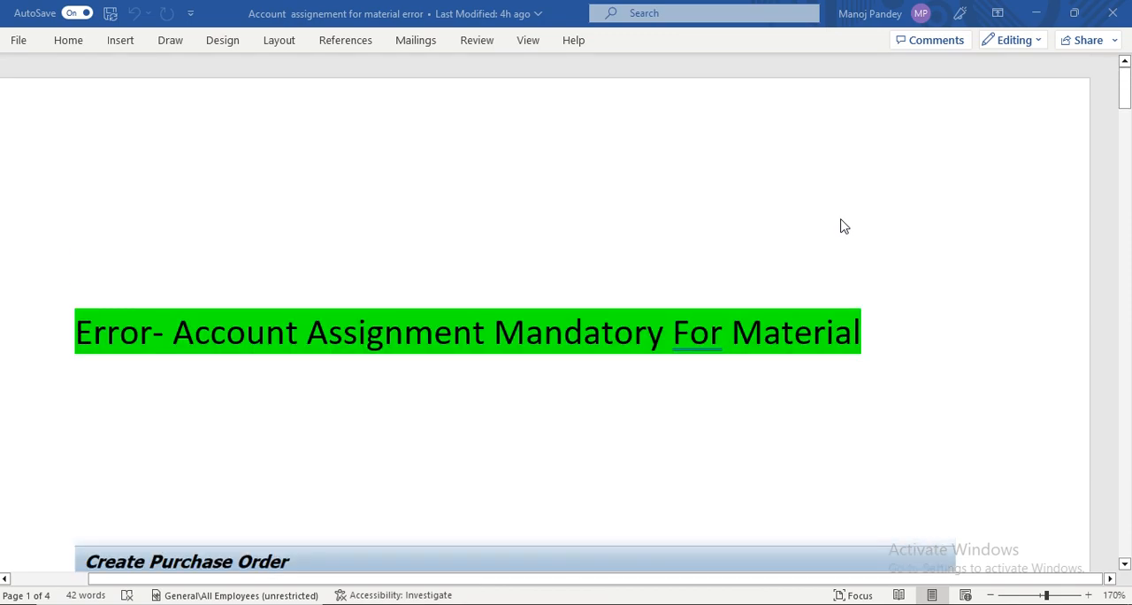
- Switch to SAP Logon and log on to the second connection (develop...) with the user name and password
key(super+d)
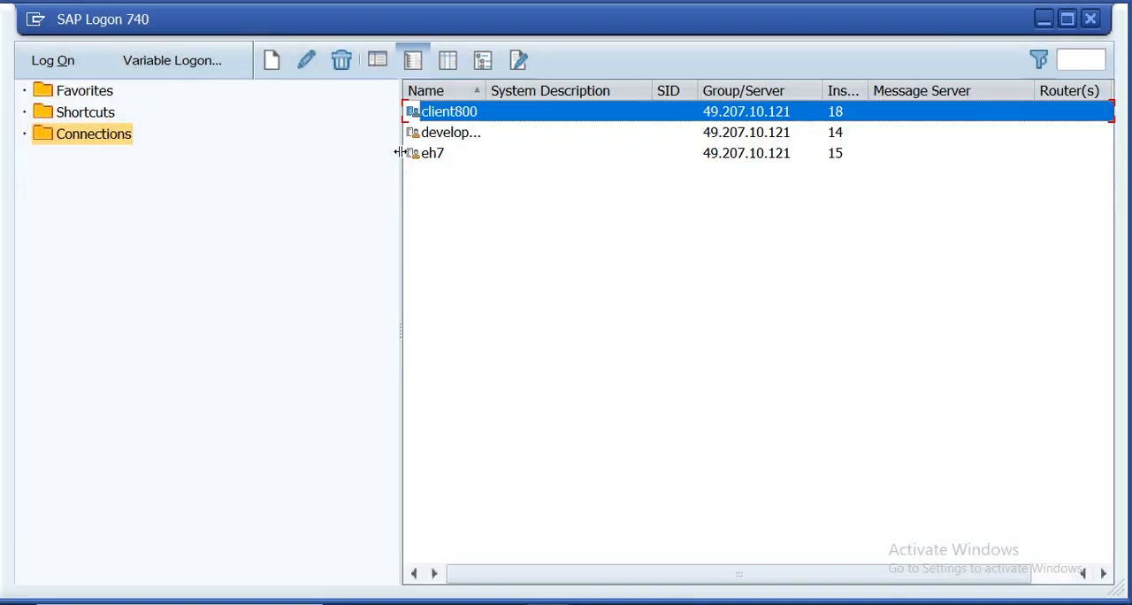
click(473, 133)
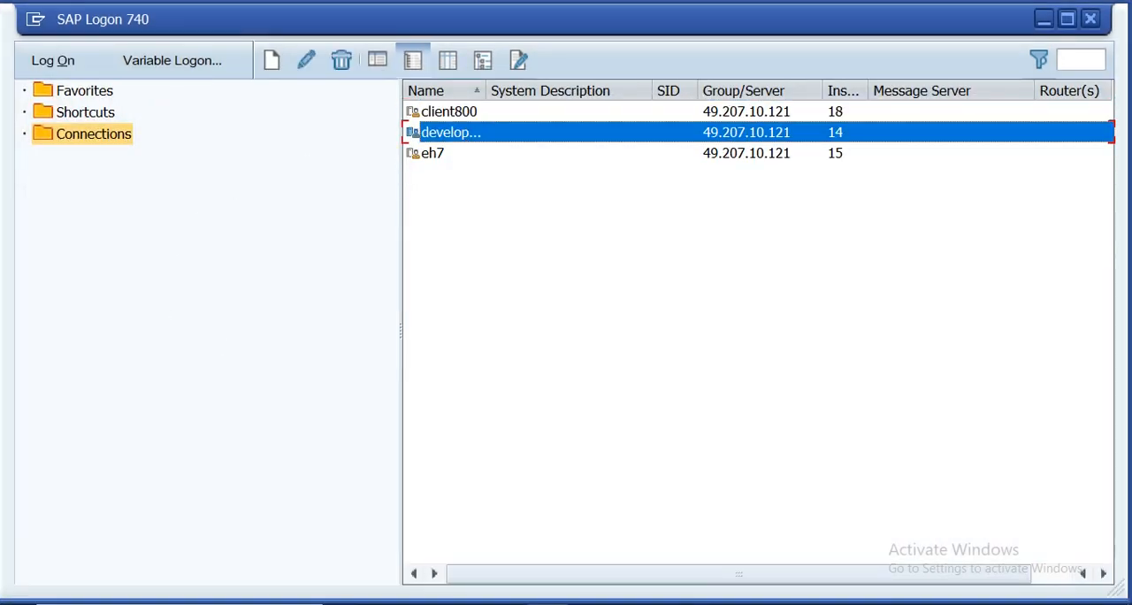
click(44, 61)
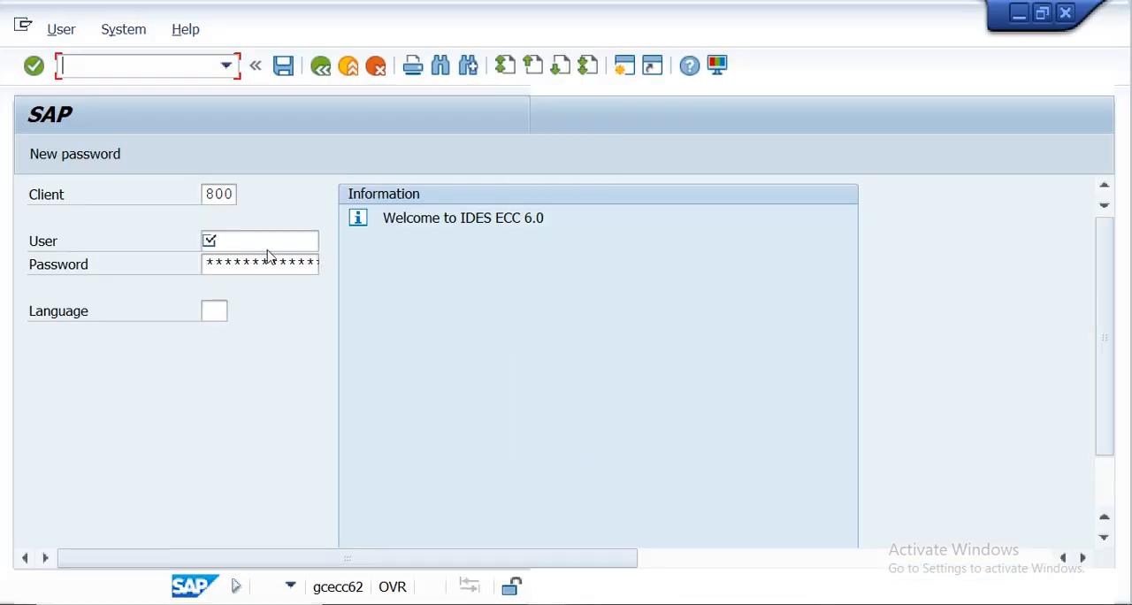
click(236, 247)
click(240, 259)
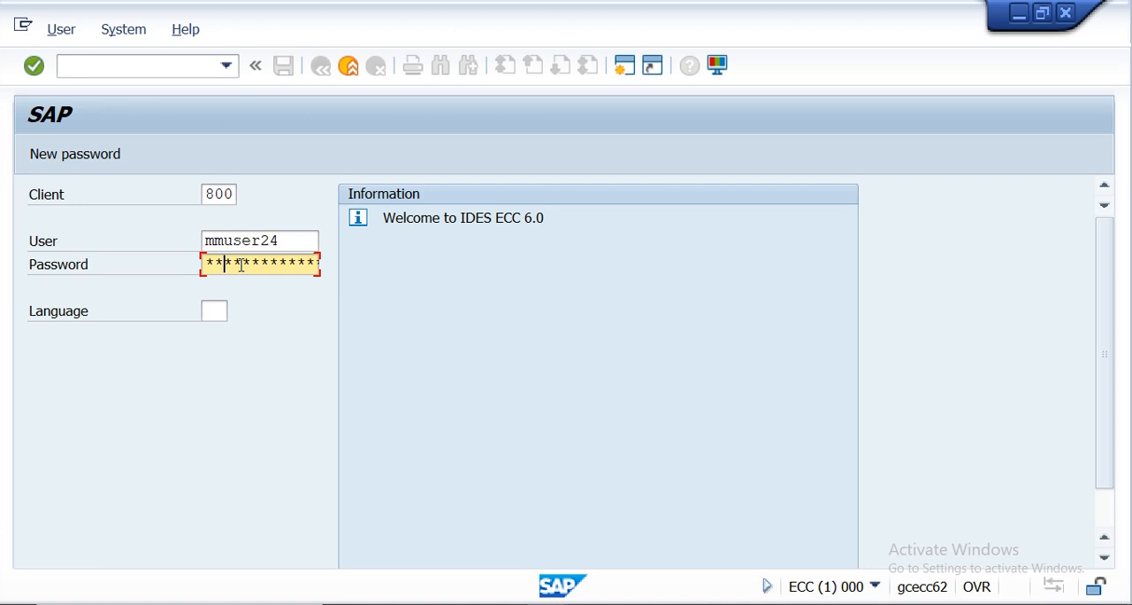
key(Return)
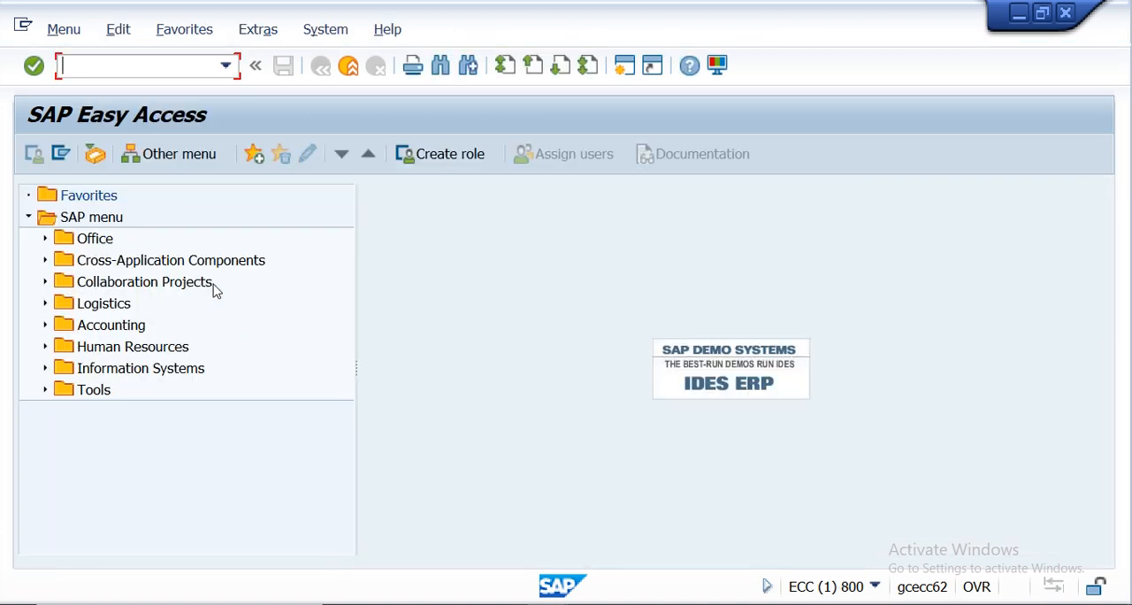
- Start transaction mm01 and enter Error1 as the material to create
text(mm01)
key(Return)
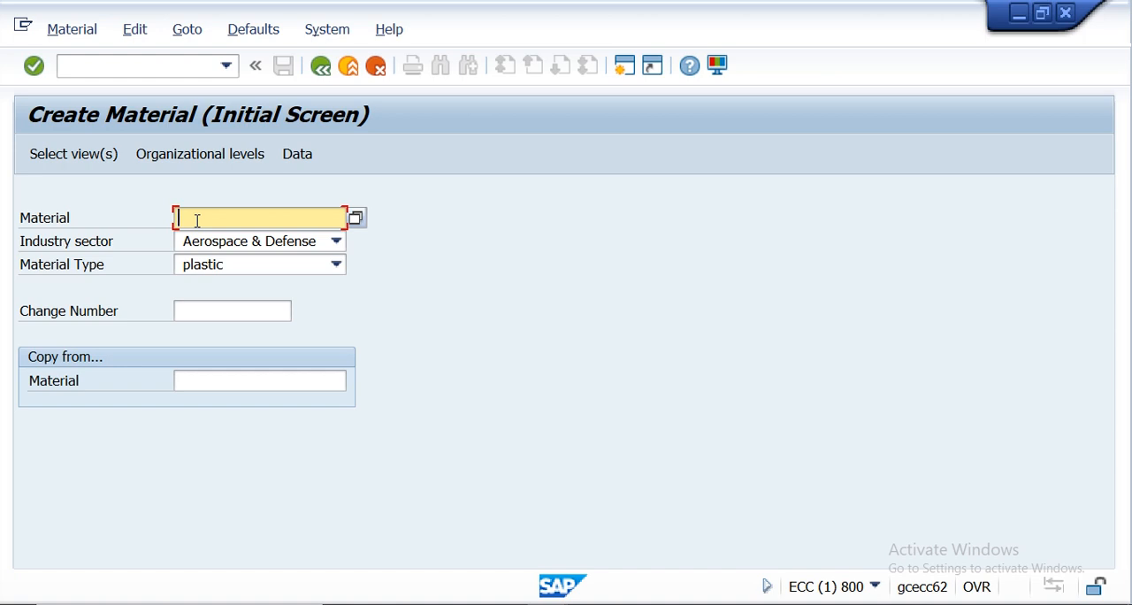
text(error)
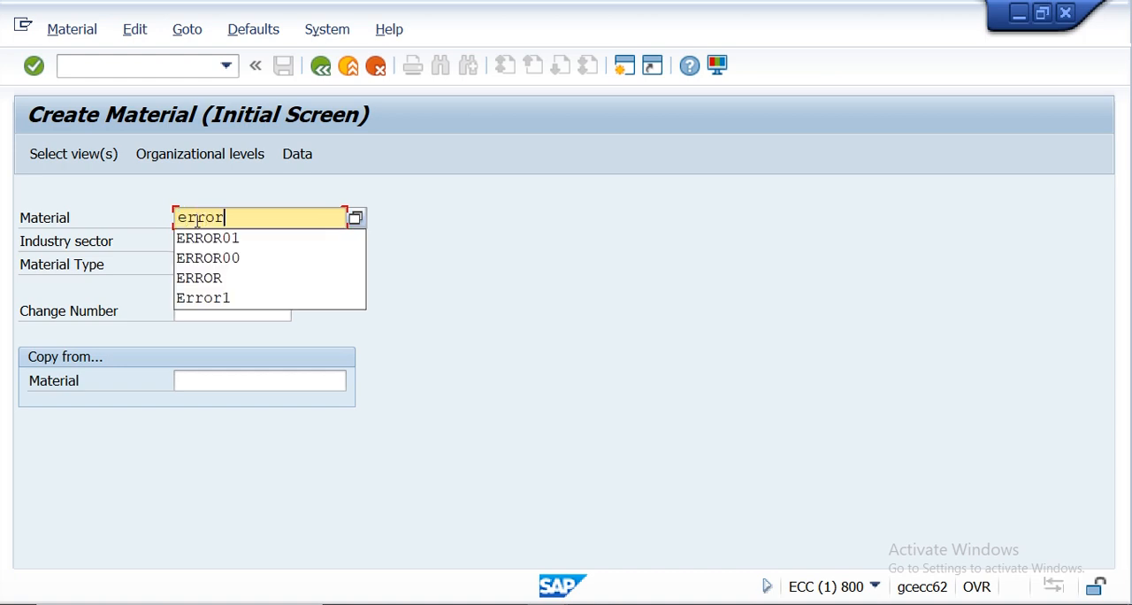
text(1)
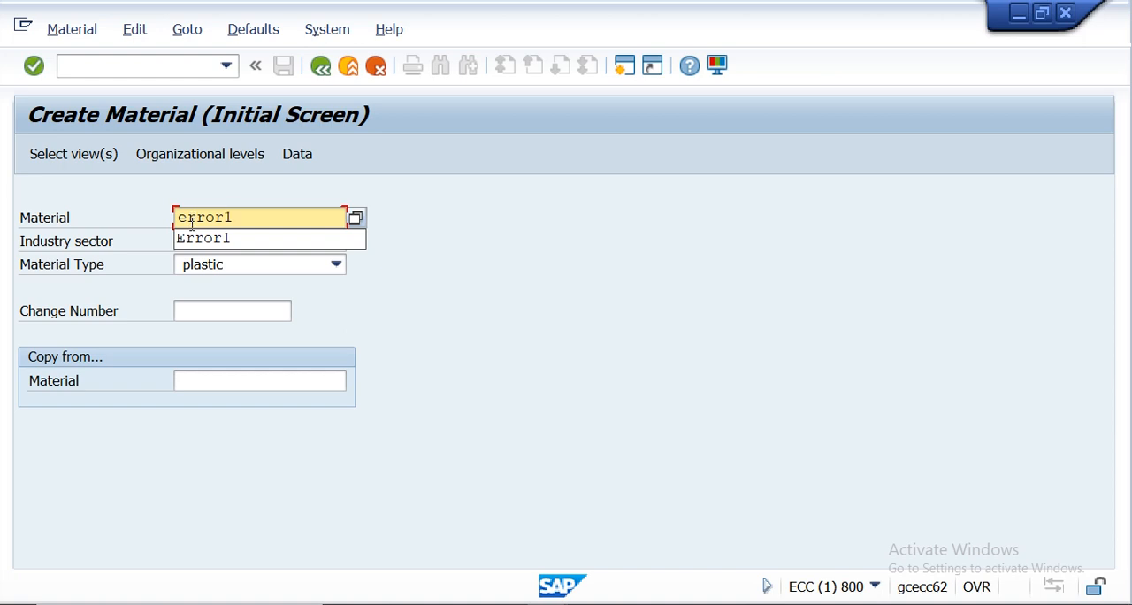
click(228, 239)
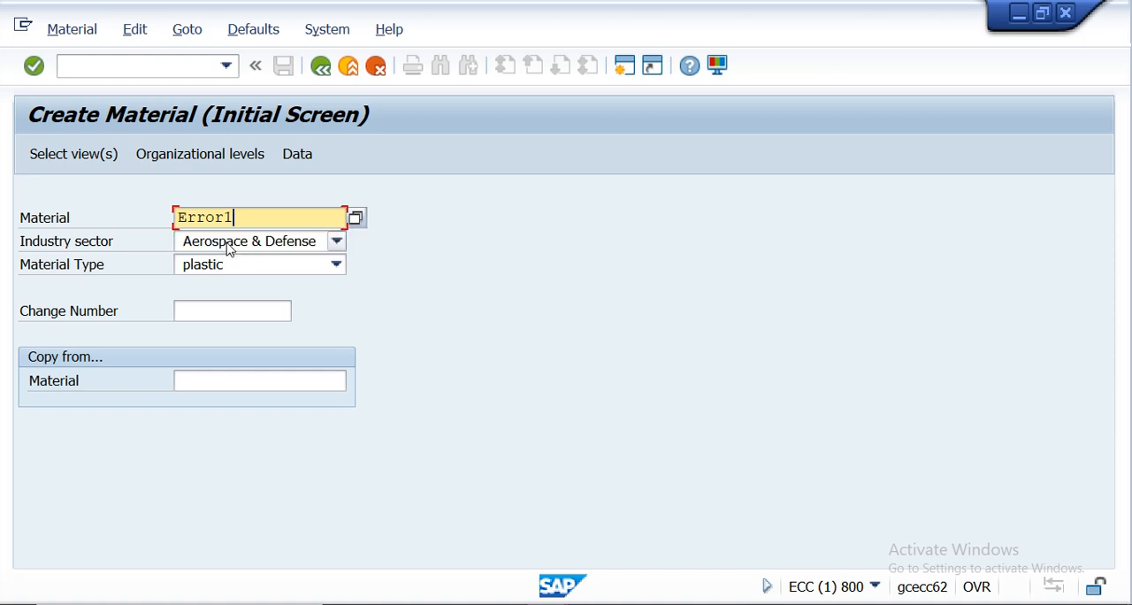
- Set the industry sector to N Kesaria ltd and the material type to EOH Raw material-EOH
click(336, 243)
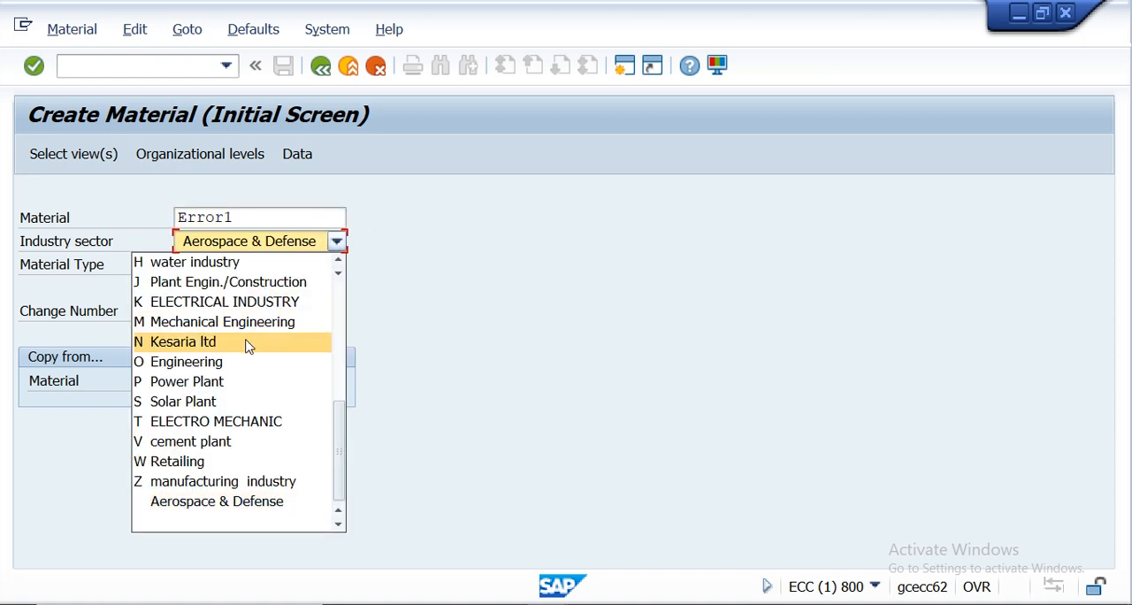
click(247, 347)
click(336, 265)
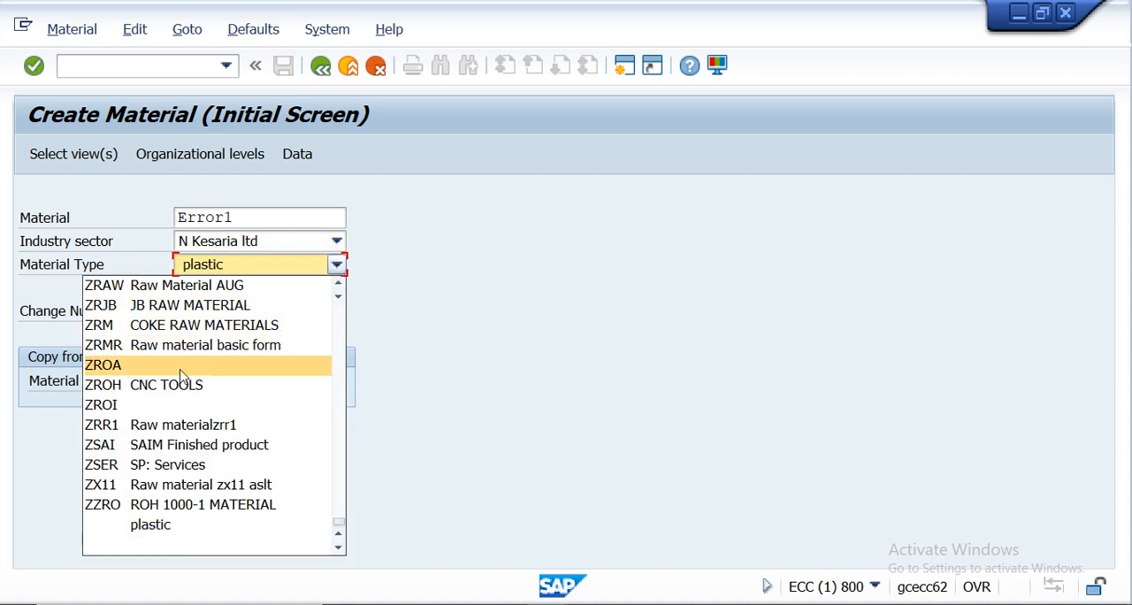
key(e)
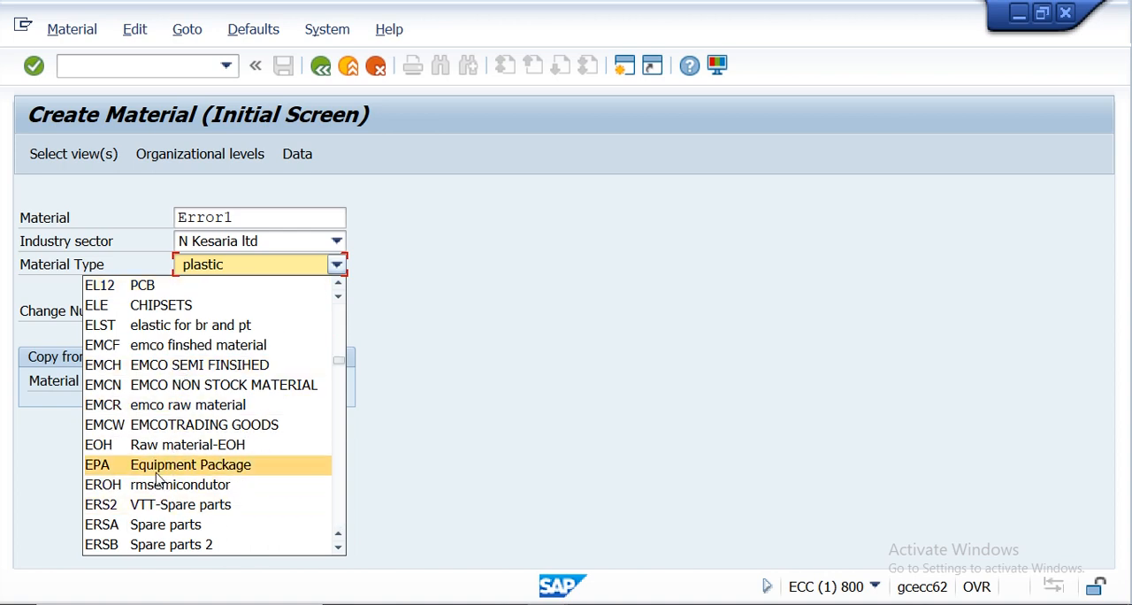
click(151, 445)
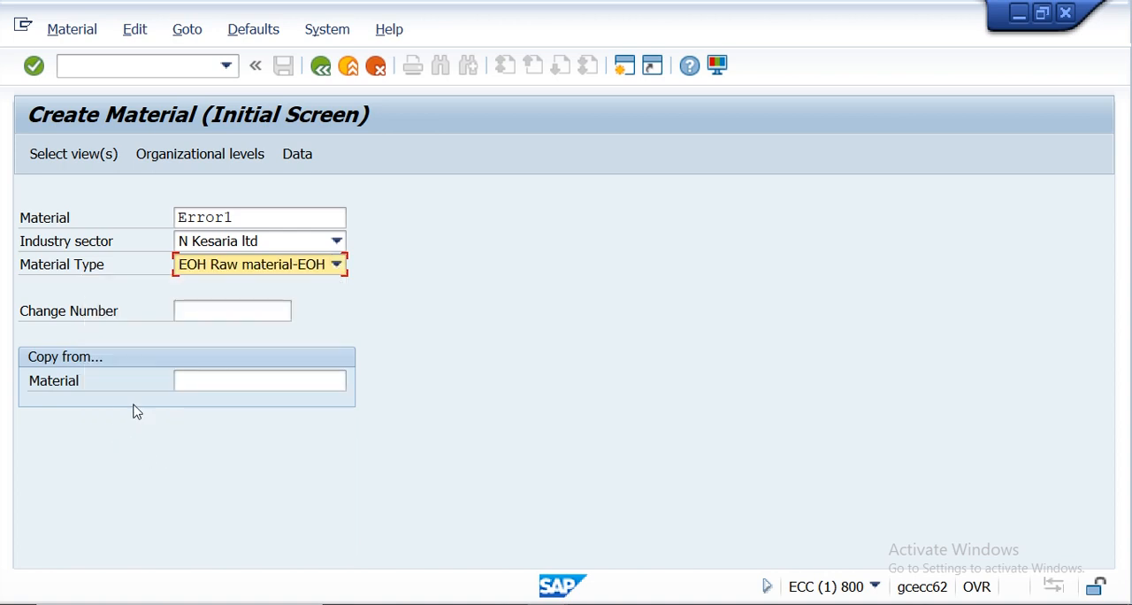
- Select the Basic Data 1, Purchasing, General Plant Data / Storage 1 and Accounting 1 views for the material
click(51, 155)
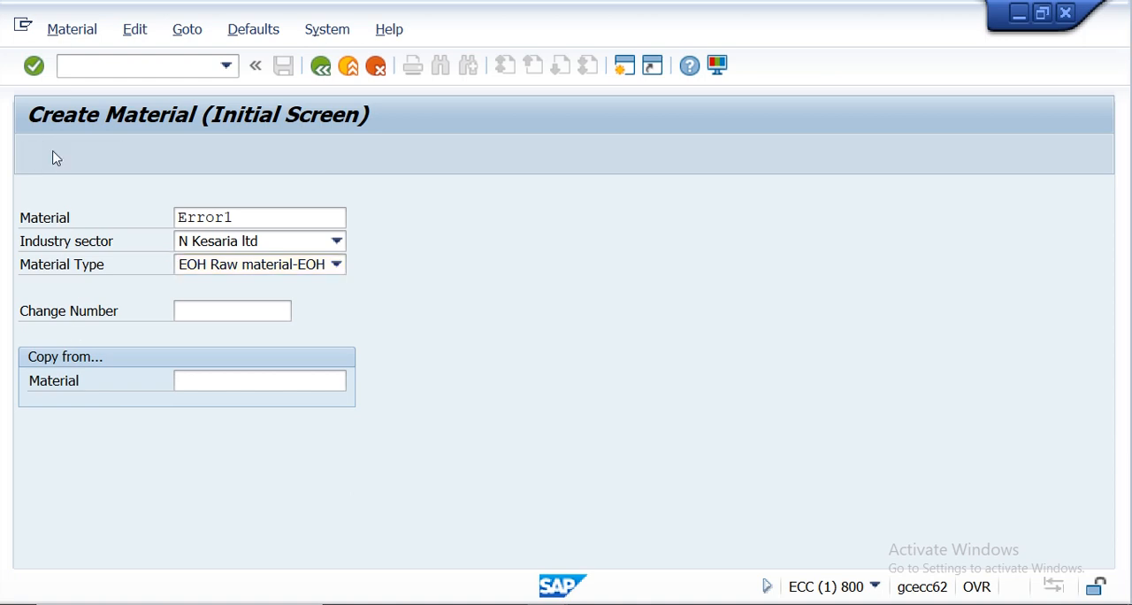
click(389, 98)
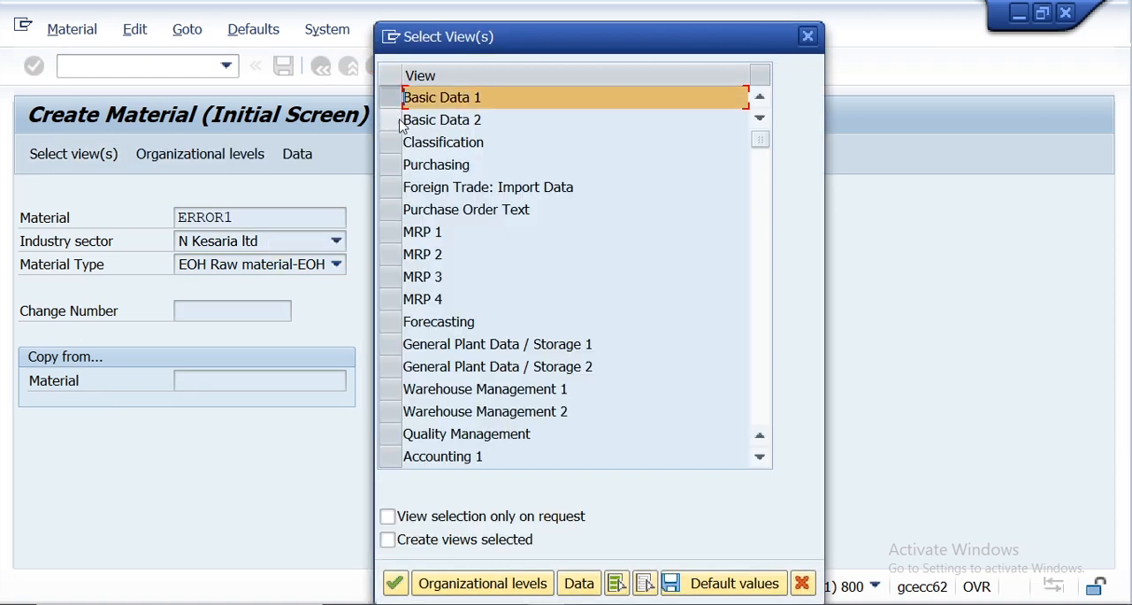
click(392, 345)
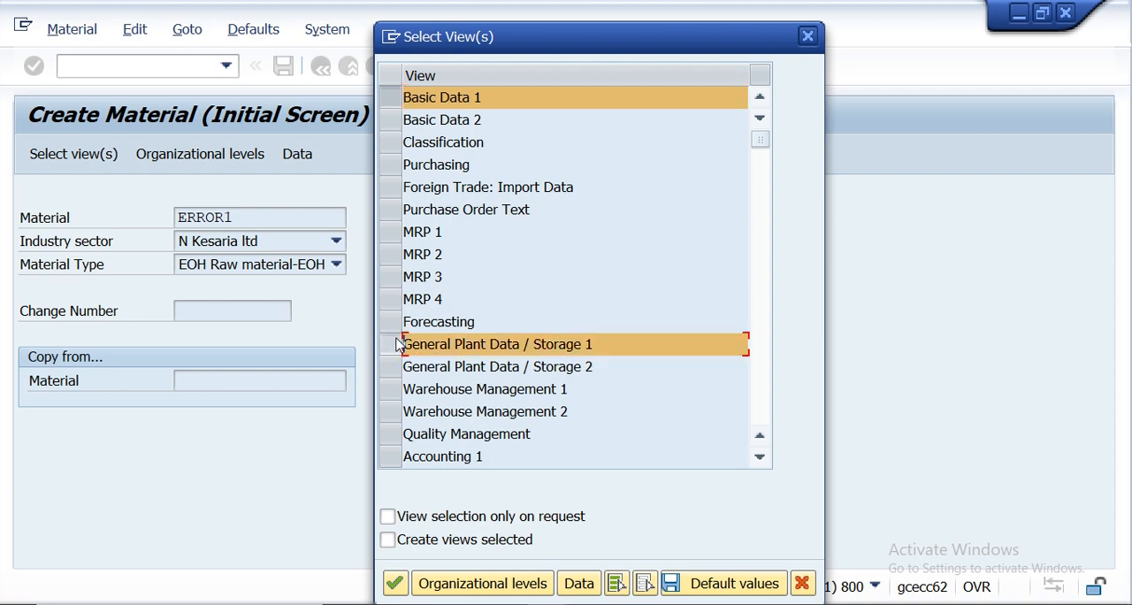
click(389, 165)
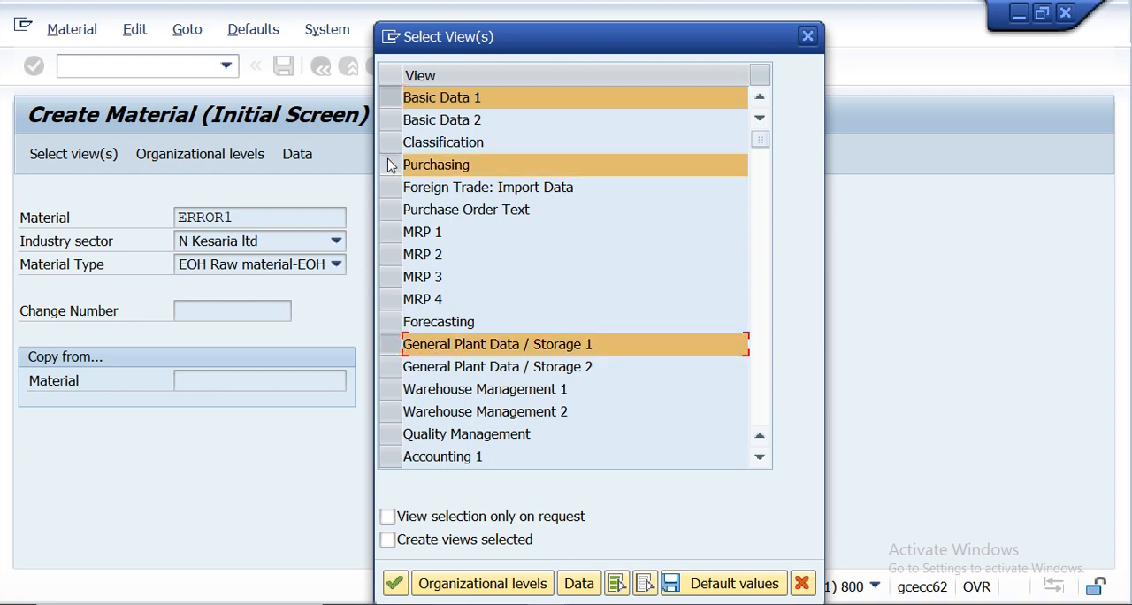
click(401, 455)
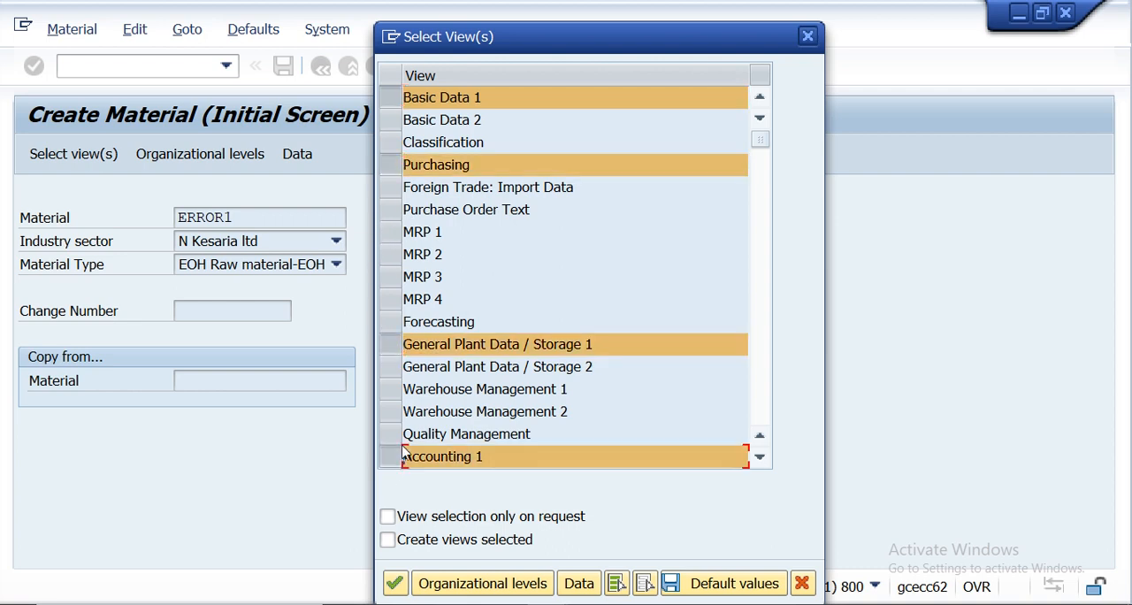
- Set the organizational levels to plant KR01 and storage location KS01, and continue to the material data
click(451, 587)
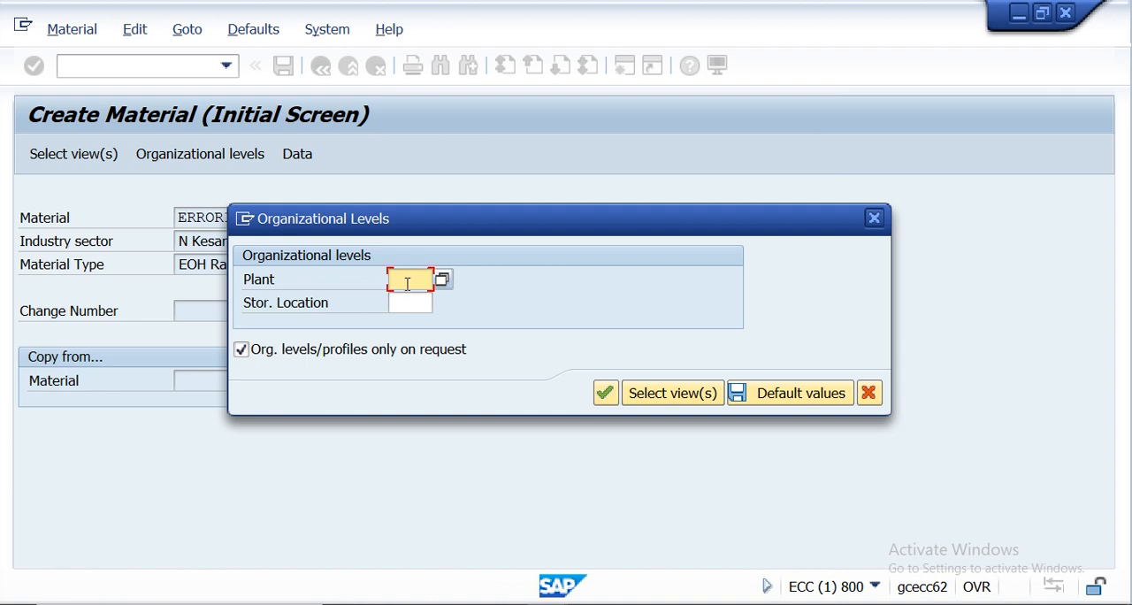
text(kr)
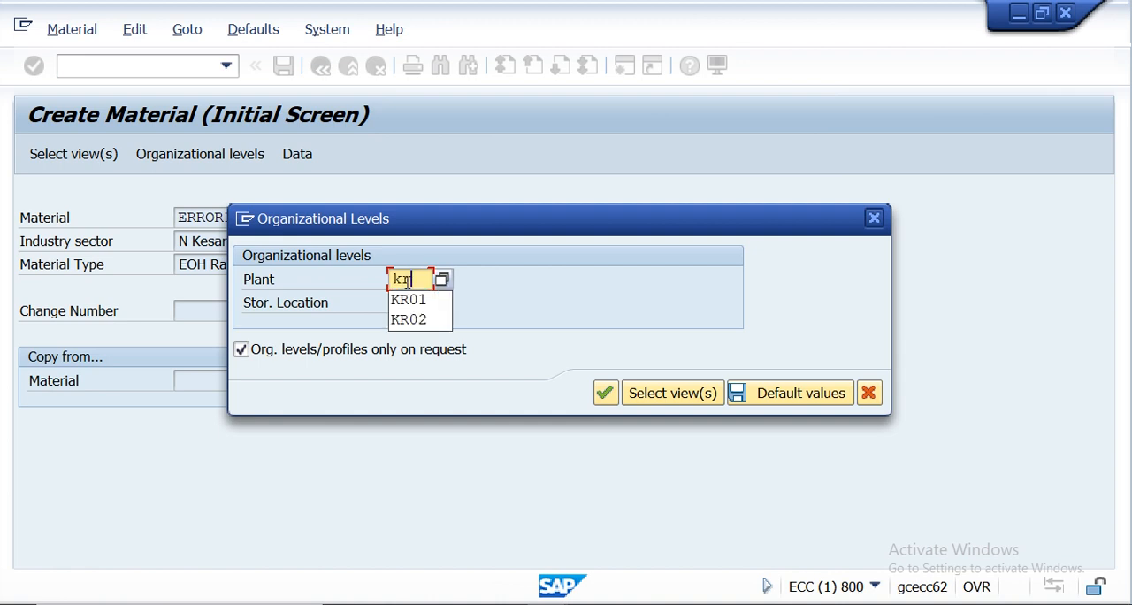
text(01)
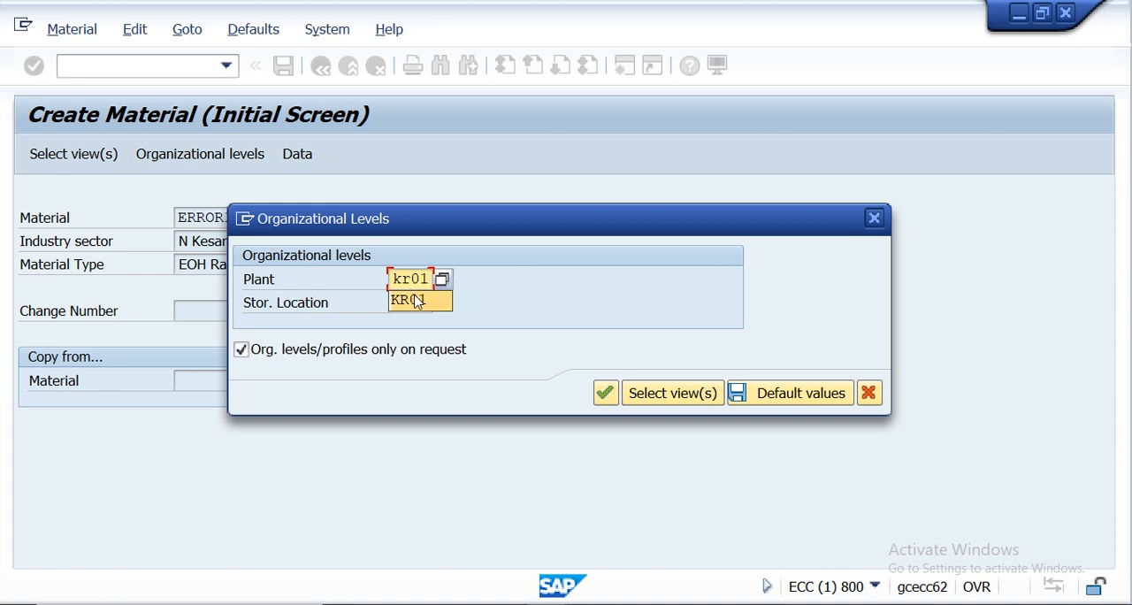
click(416, 301)
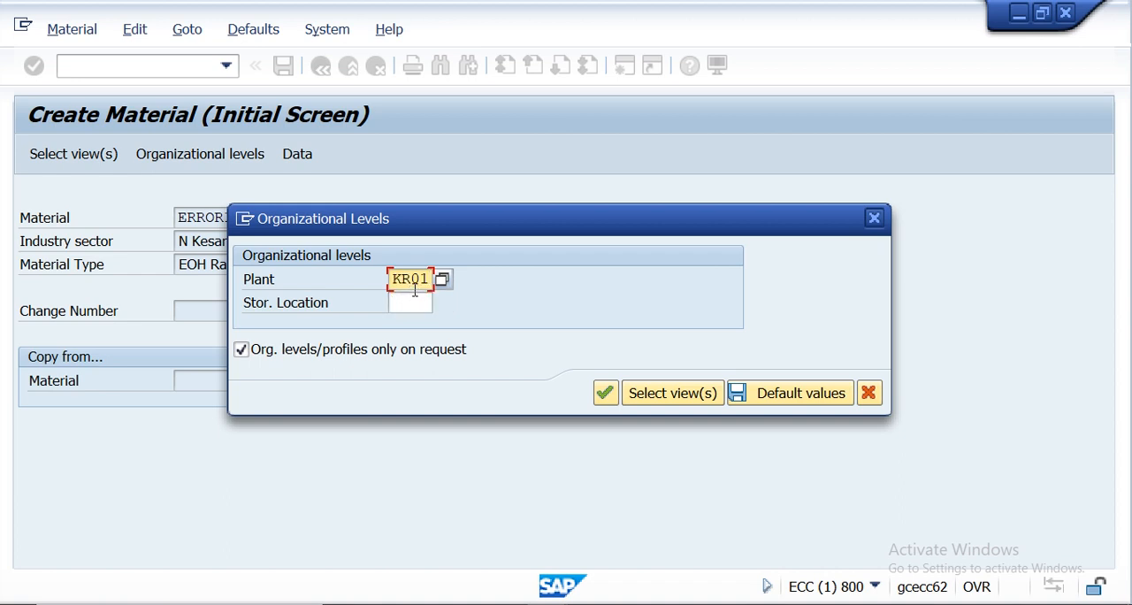
click(415, 302)
text(ks01)
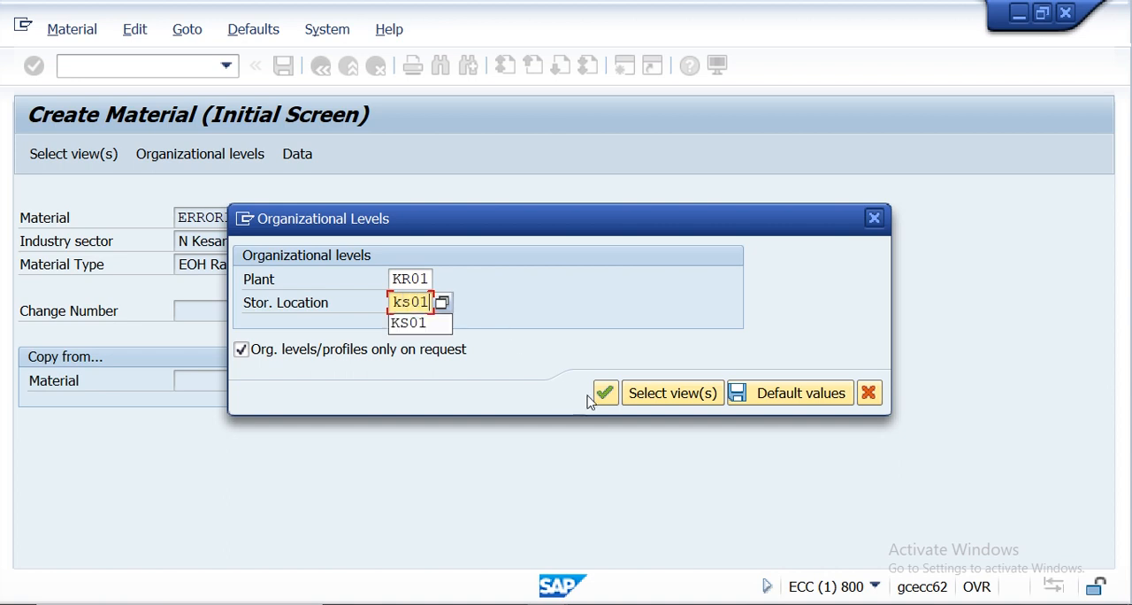
click(605, 392)
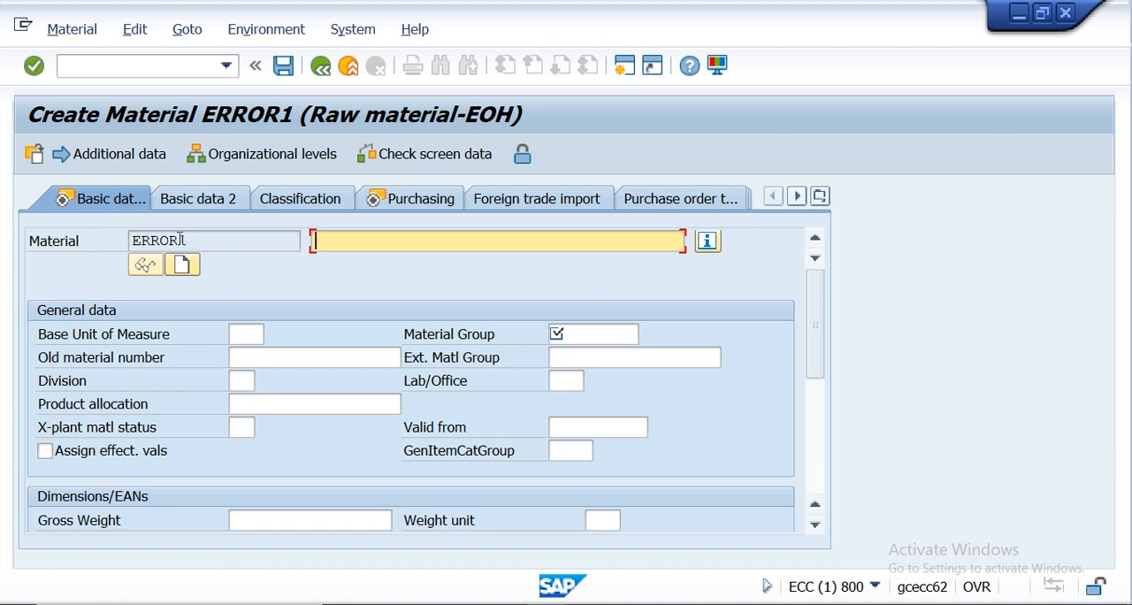
- Copy the material number into the description and extend it to read "ERROR1-assignement error"
drag(186, 239, 117, 243)
key(ctrl+c)
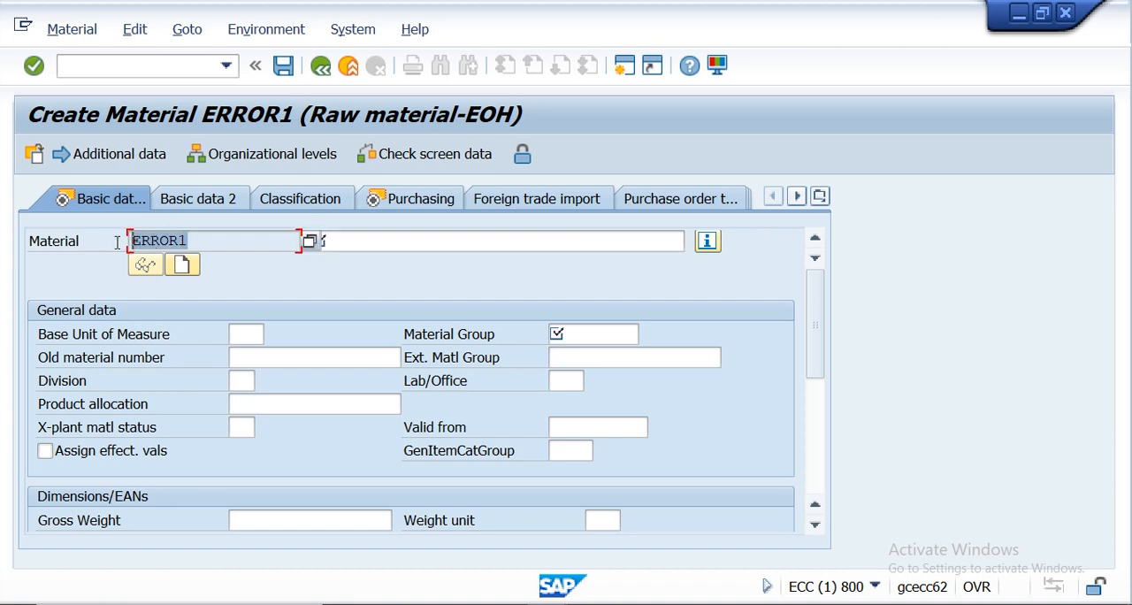
click(345, 243)
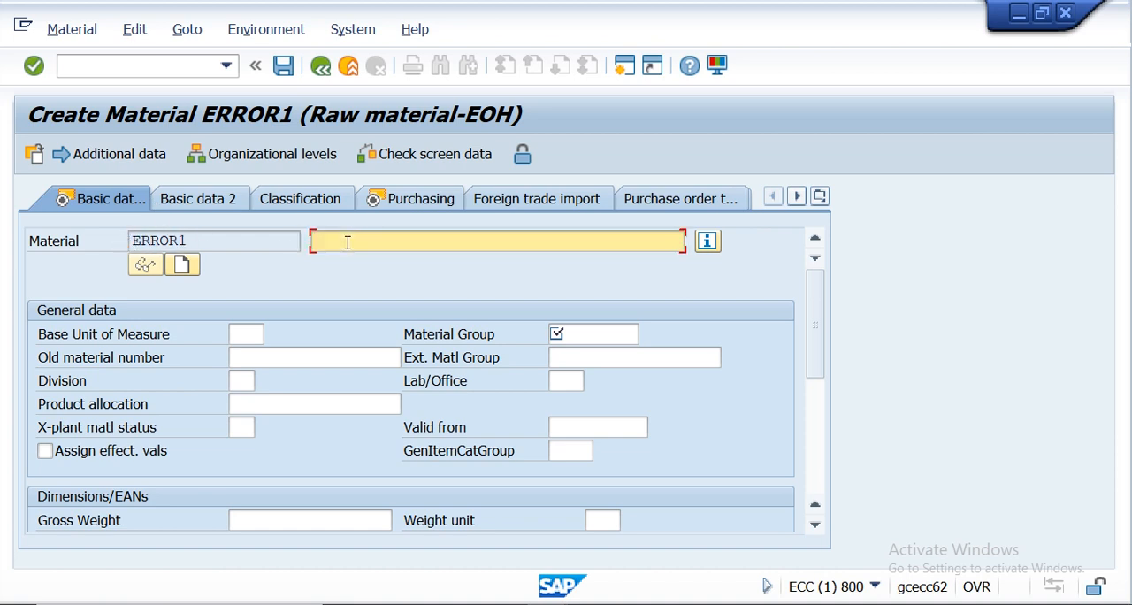
key(ctrl+v)
text(-assignement error)
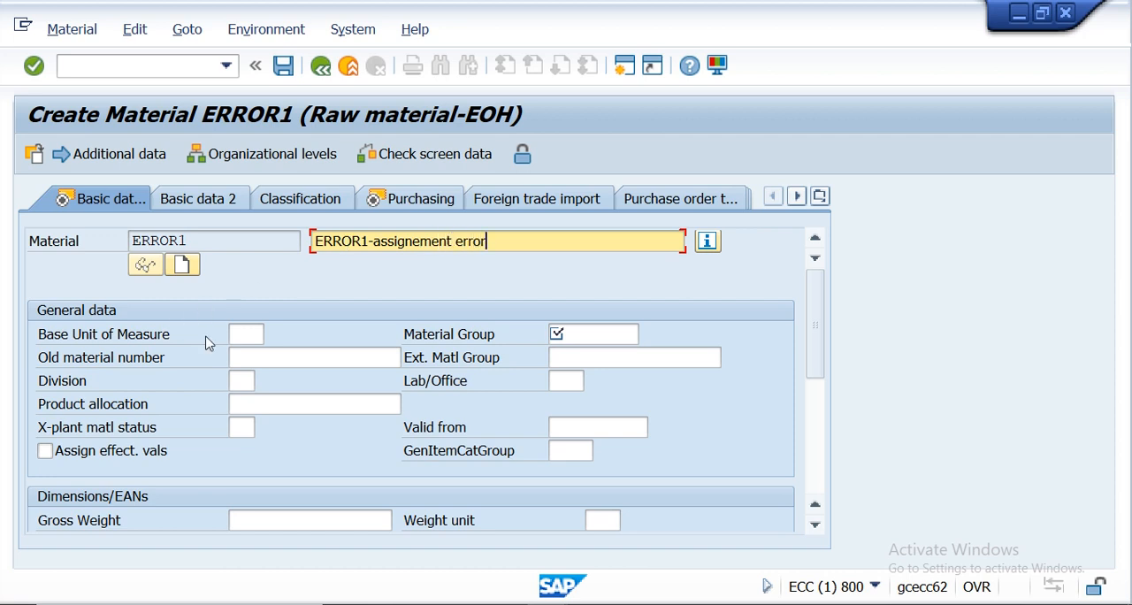
- Set the base unit of measure to EA and the material group to KESARIOTH, and continue to the Purchasing view
click(258, 334)
text(ea)
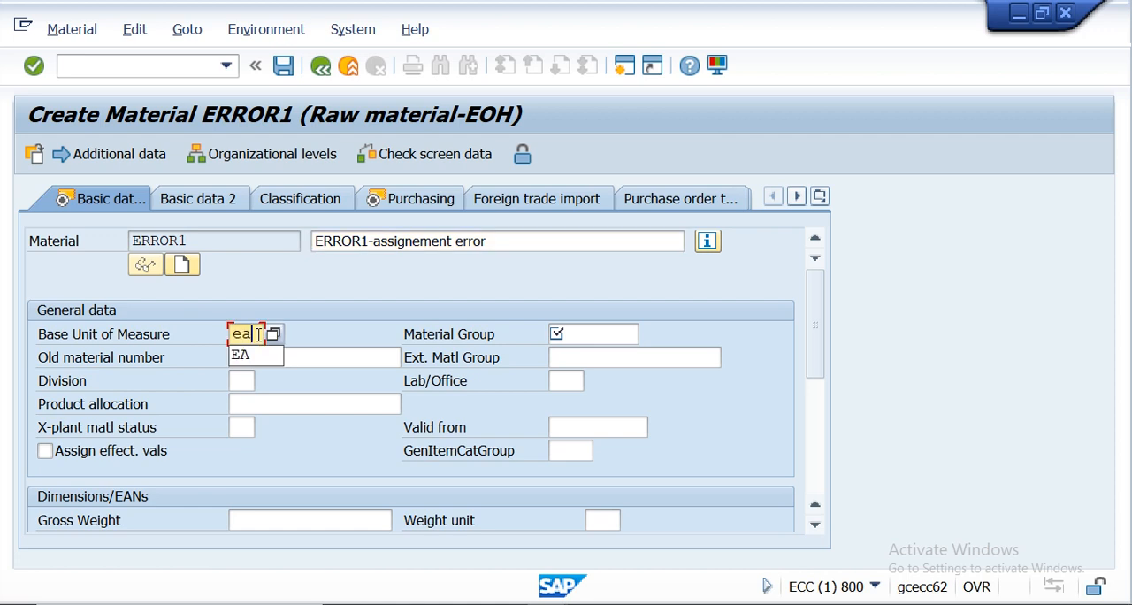
click(258, 356)
click(601, 336)
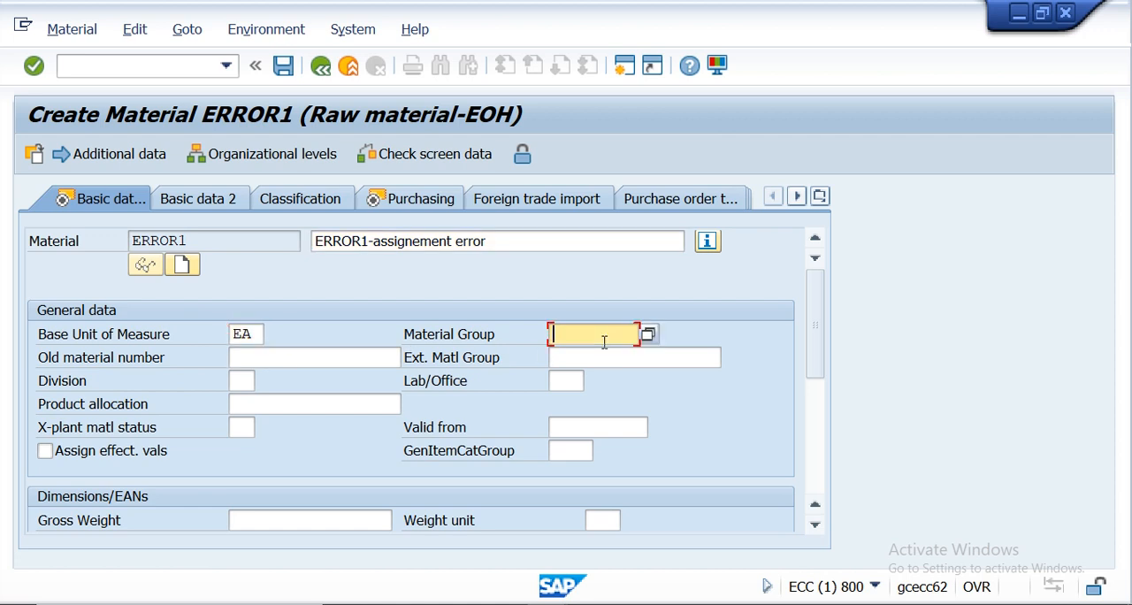
click(600, 354)
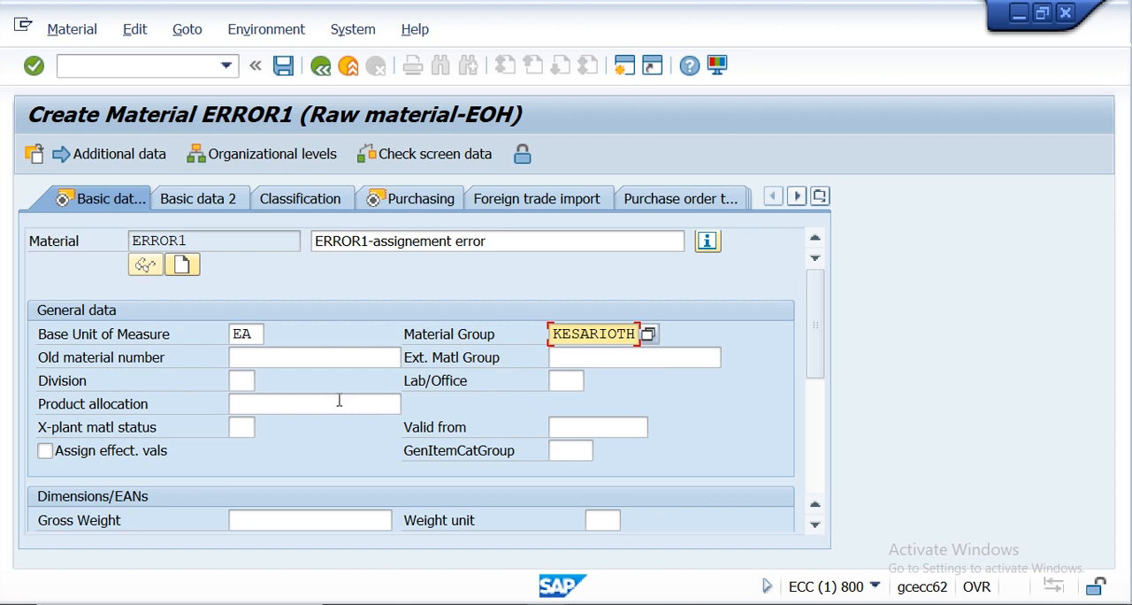
scroll(241, 405, down, 3)
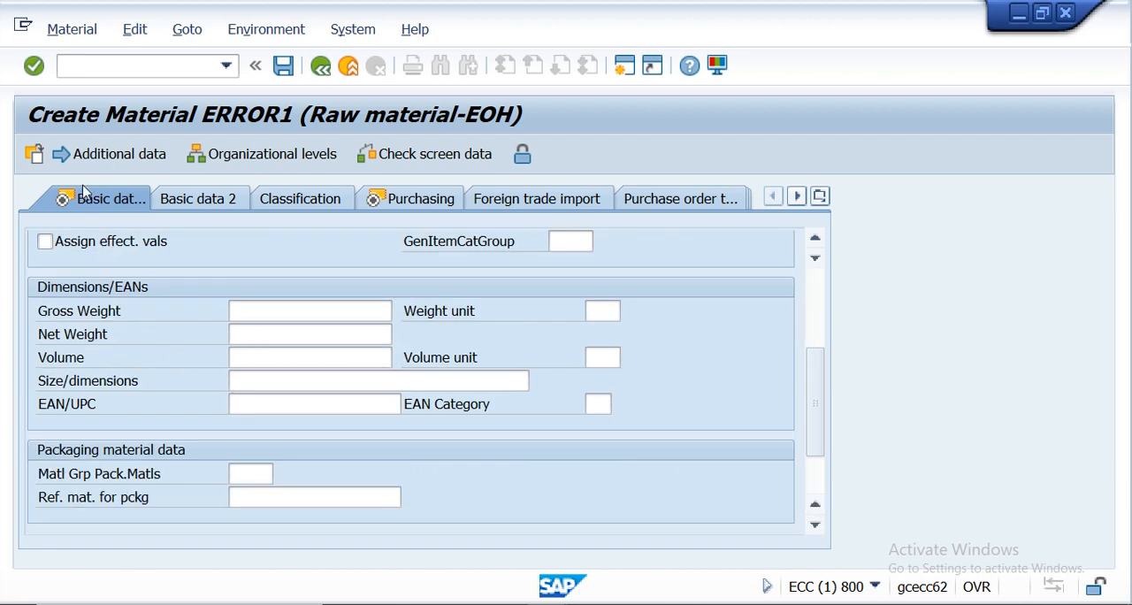
click(34, 66)
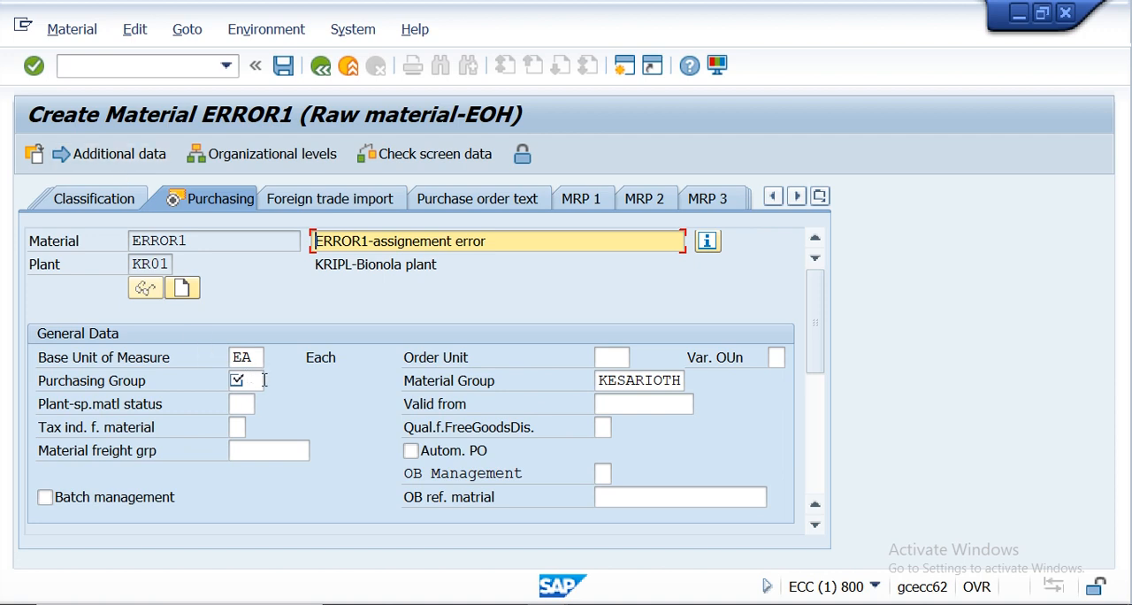
- Set the material's purchasing group to 001 in the Purchasing view
click(257, 380)
click(257, 383)
click(253, 399)
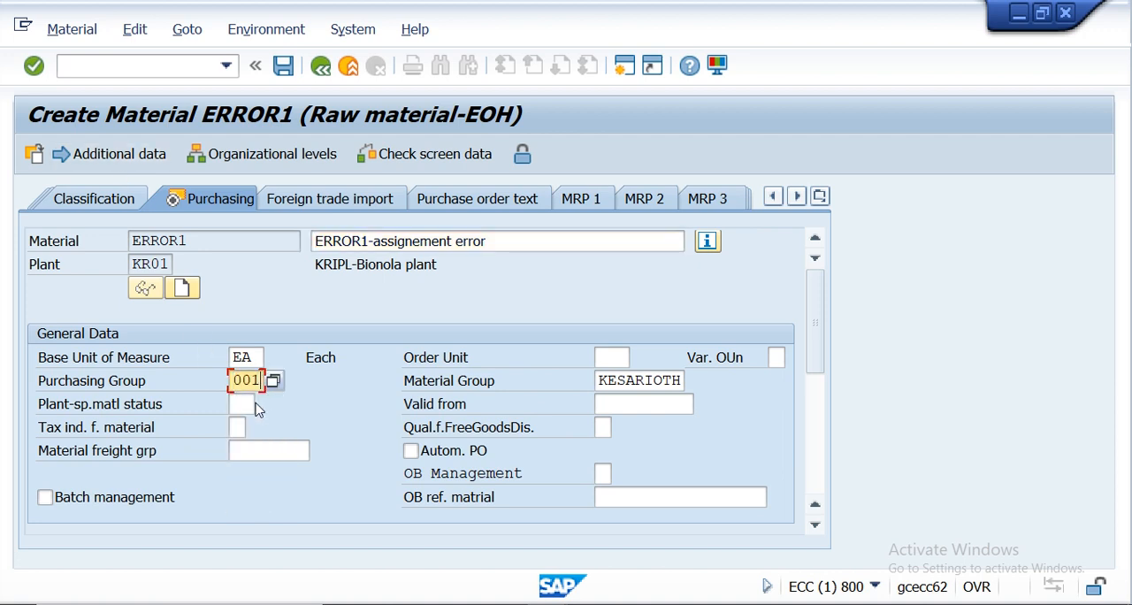
- Continue past the Purchasing and plant data/storage views to the material's Accounting 1 view
click(33, 67)
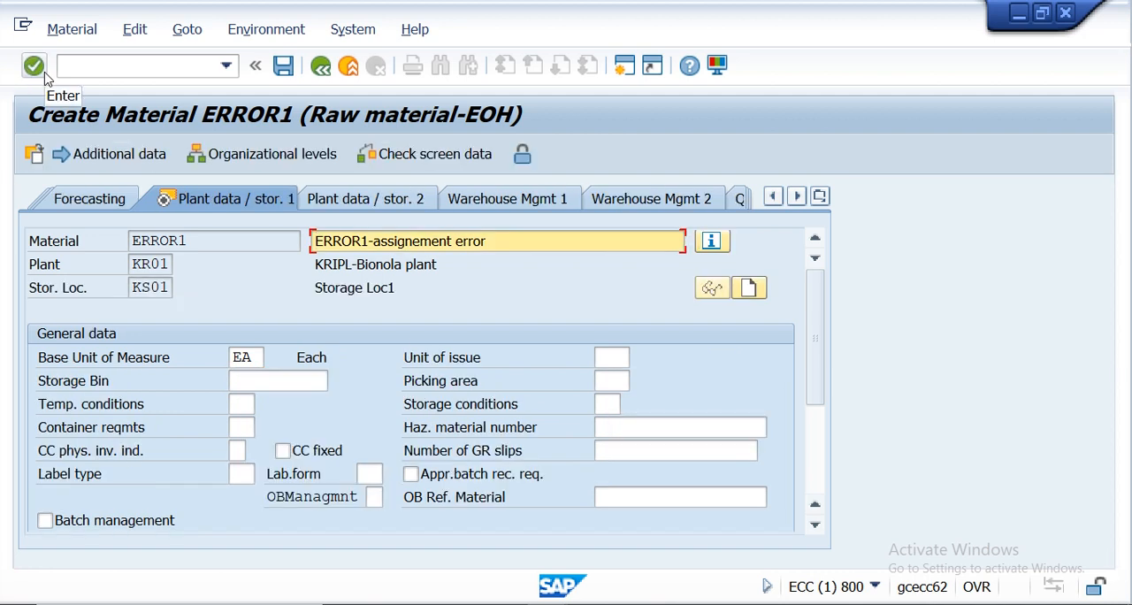
click(46, 76)
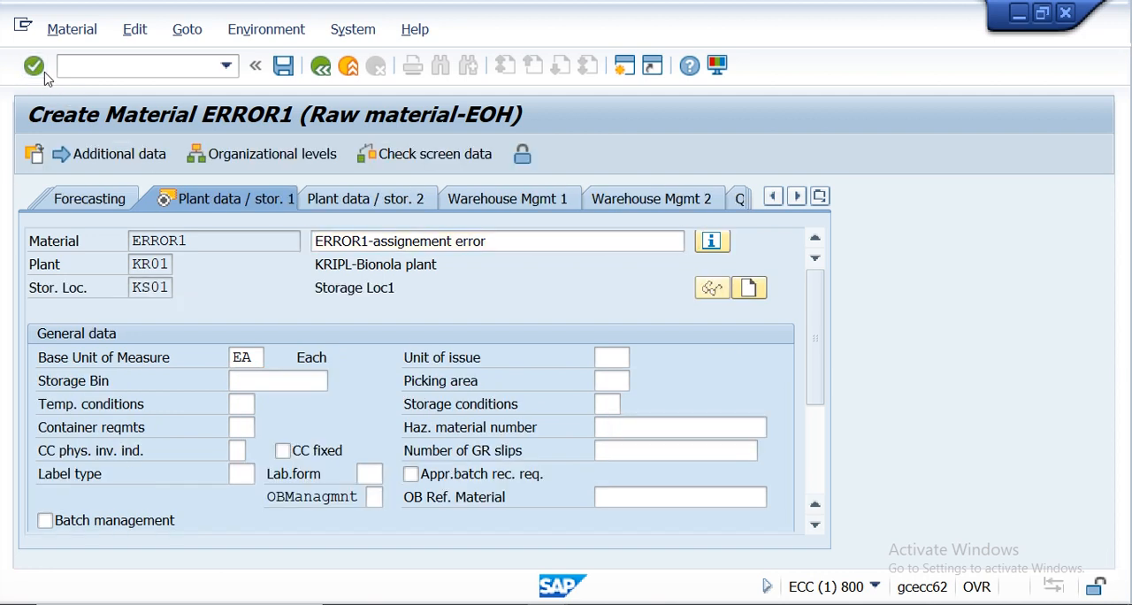
click(35, 68)
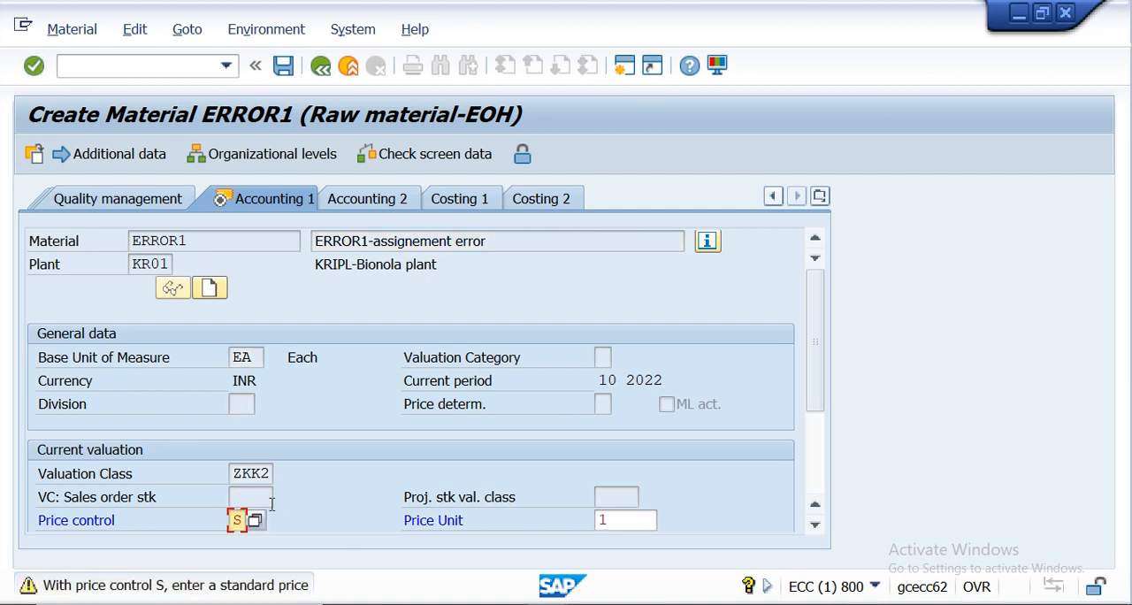
- Set the price control to V and the moving price to 1999, and save the new material
scroll(320, 479, down, 2)
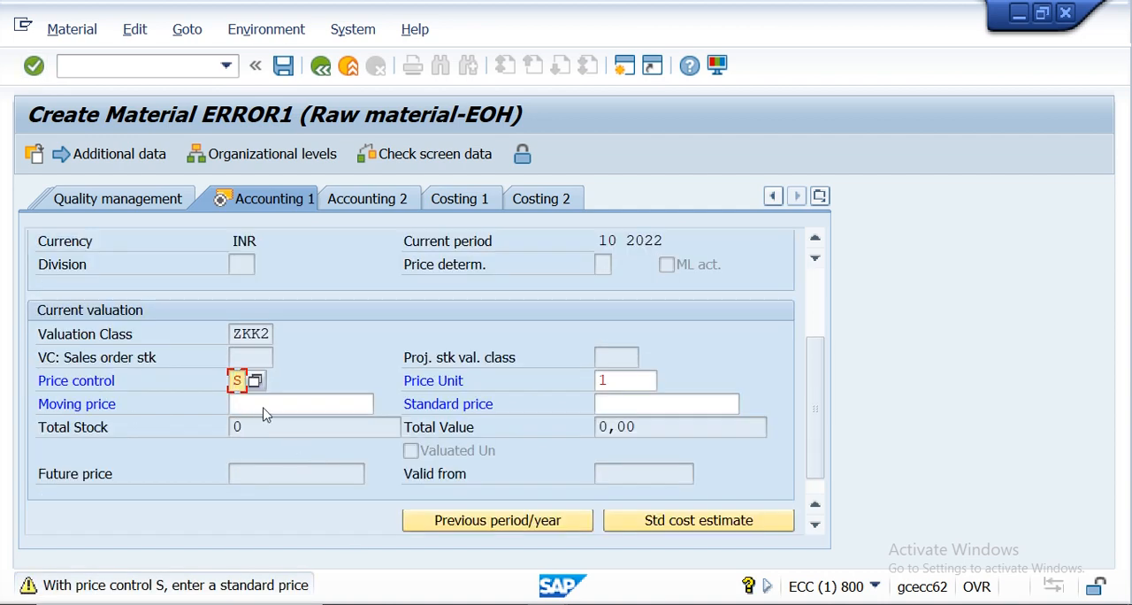
key(BackSpace)
text(V)
click(252, 404)
click(251, 407)
text(1)
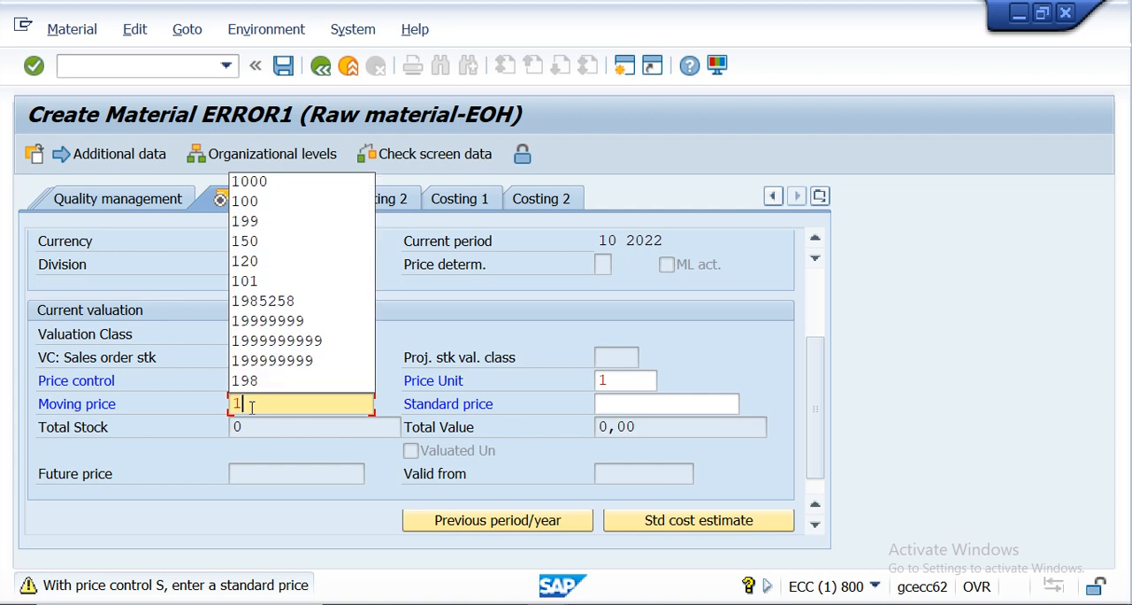
text(999)
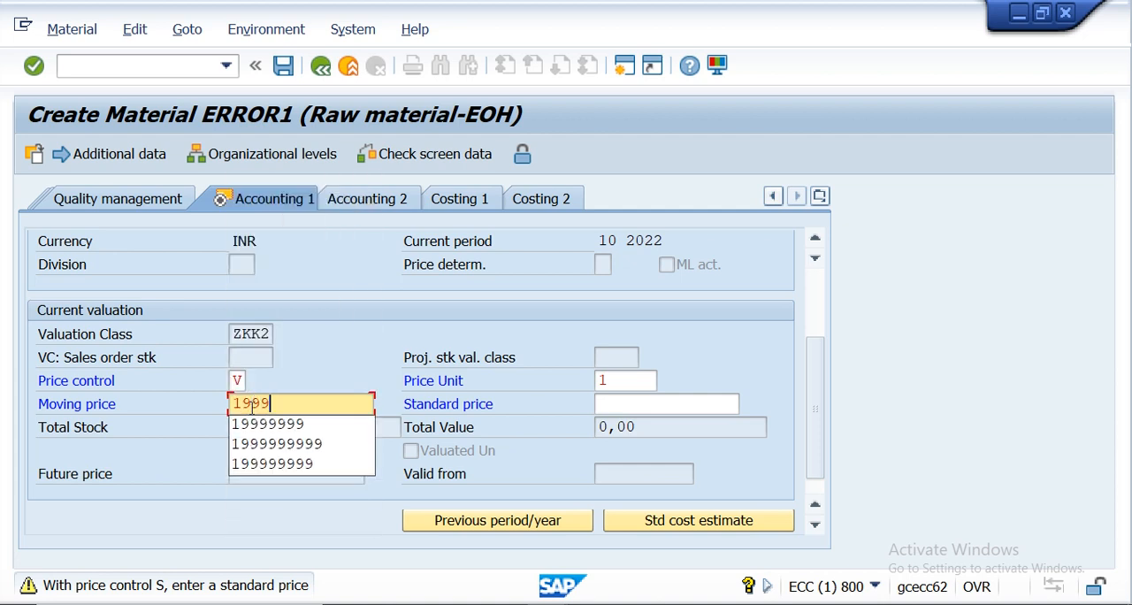
click(39, 71)
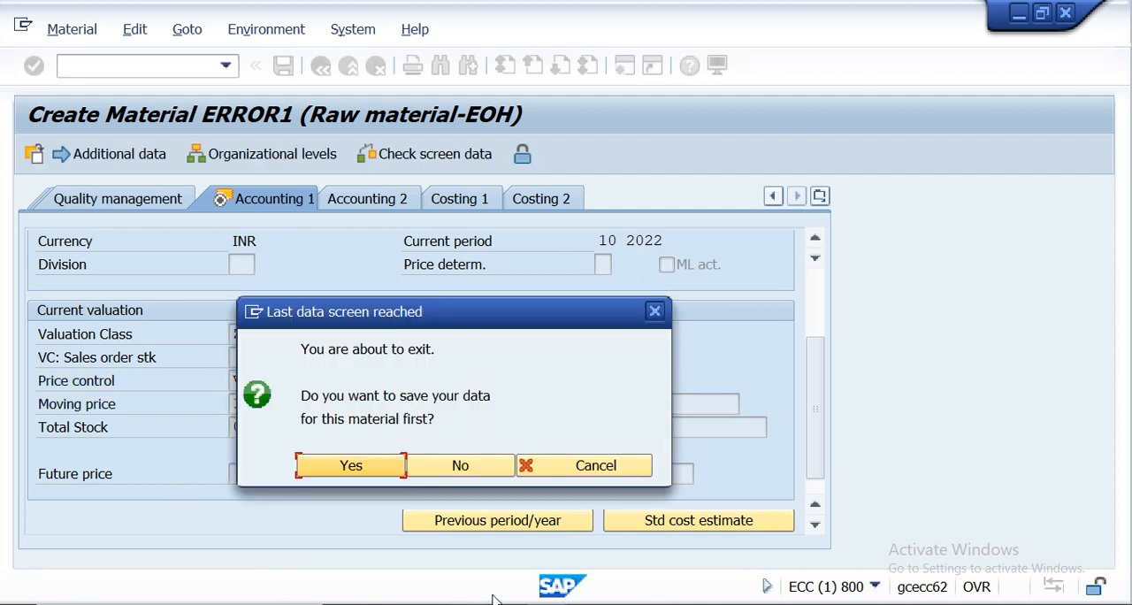
key(Return)
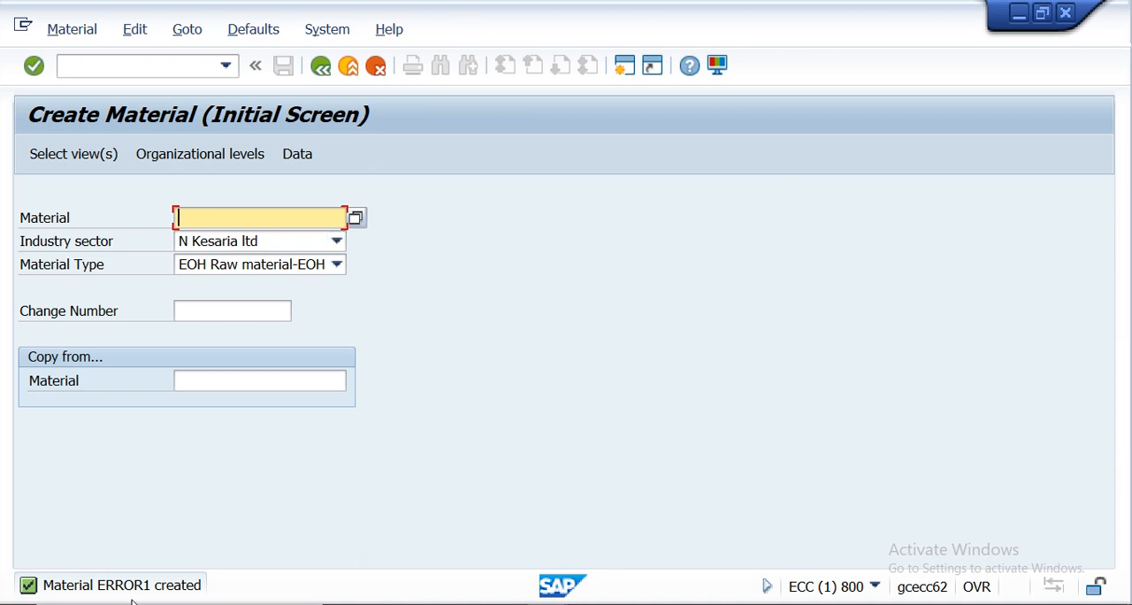
- Start transaction /nme51n to create a purchase requisition
click(143, 62)
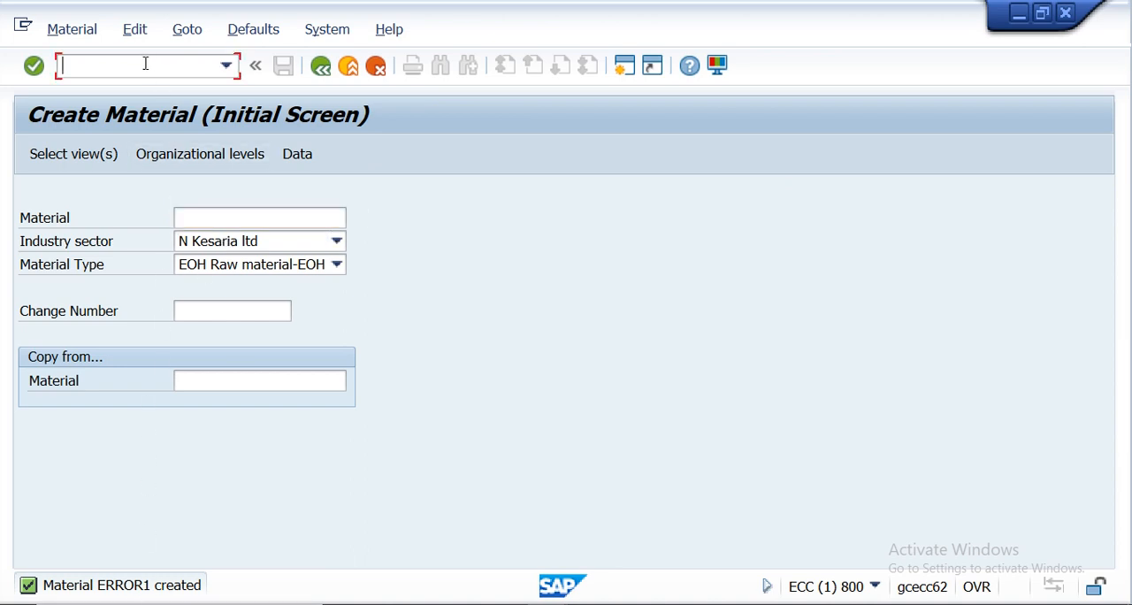
text(/nme51n)
key(Return)
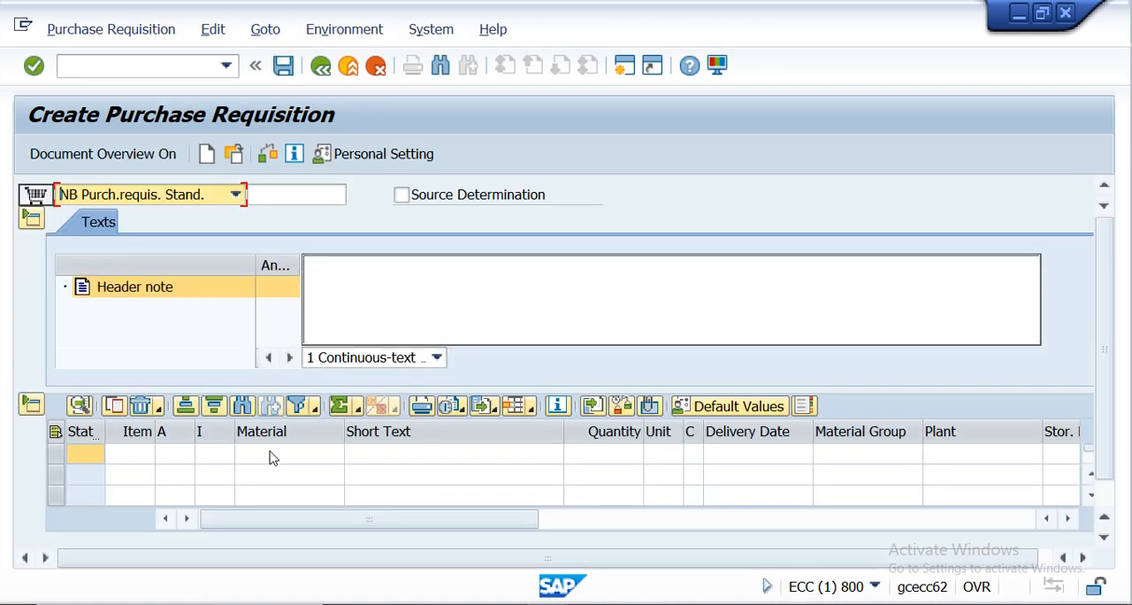
- Enter a requisition item for material ERROR1 with quantity 100 and plant KR01, and check the requisition
click(273, 455)
text(err01)
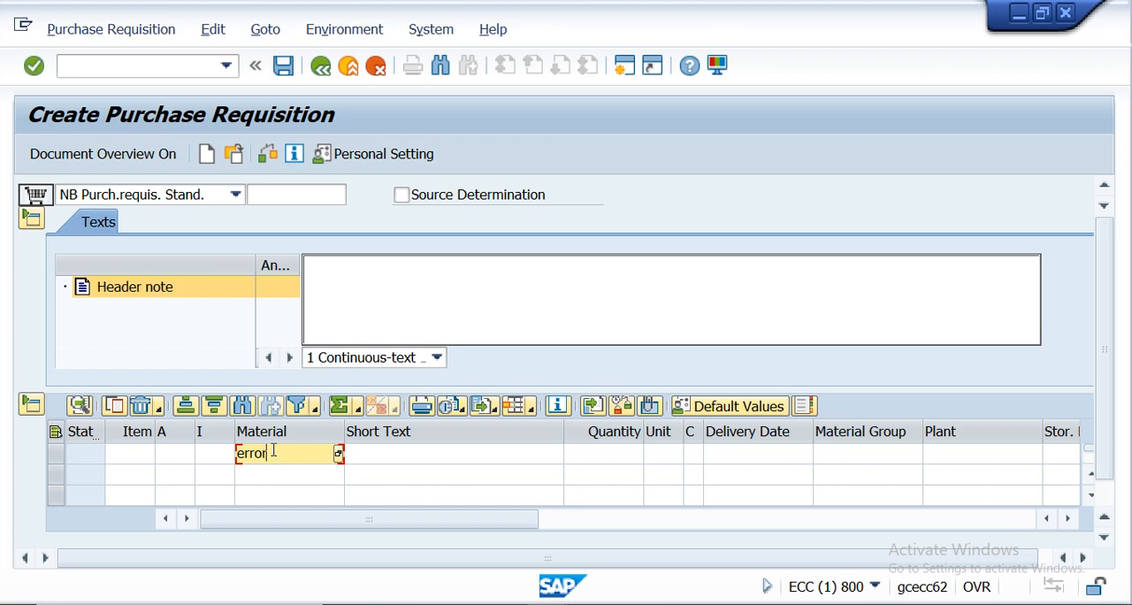
click(589, 461)
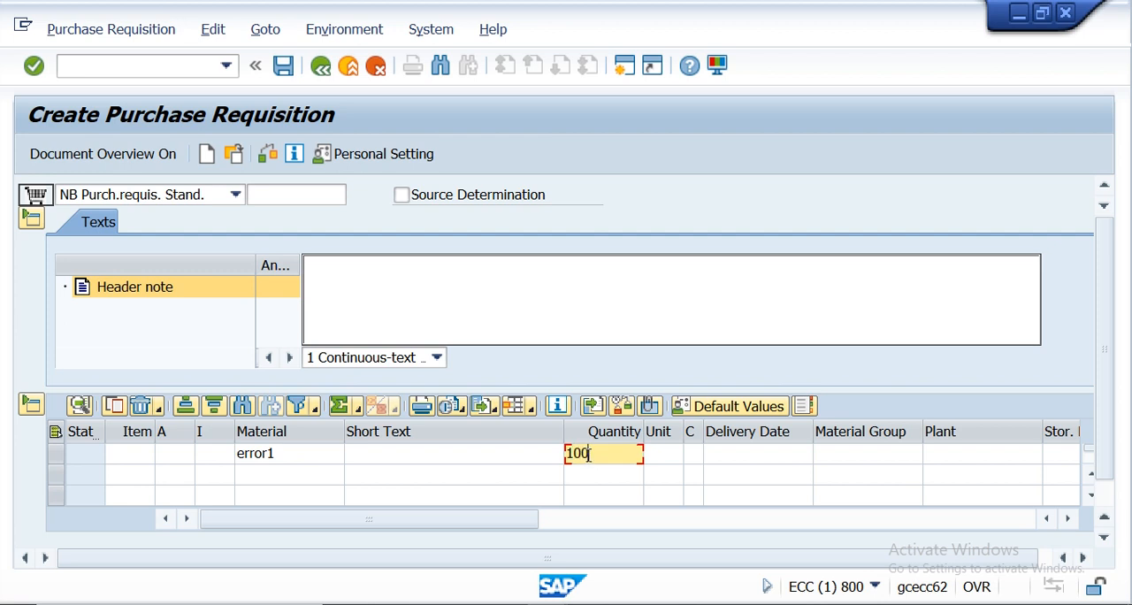
click(824, 460)
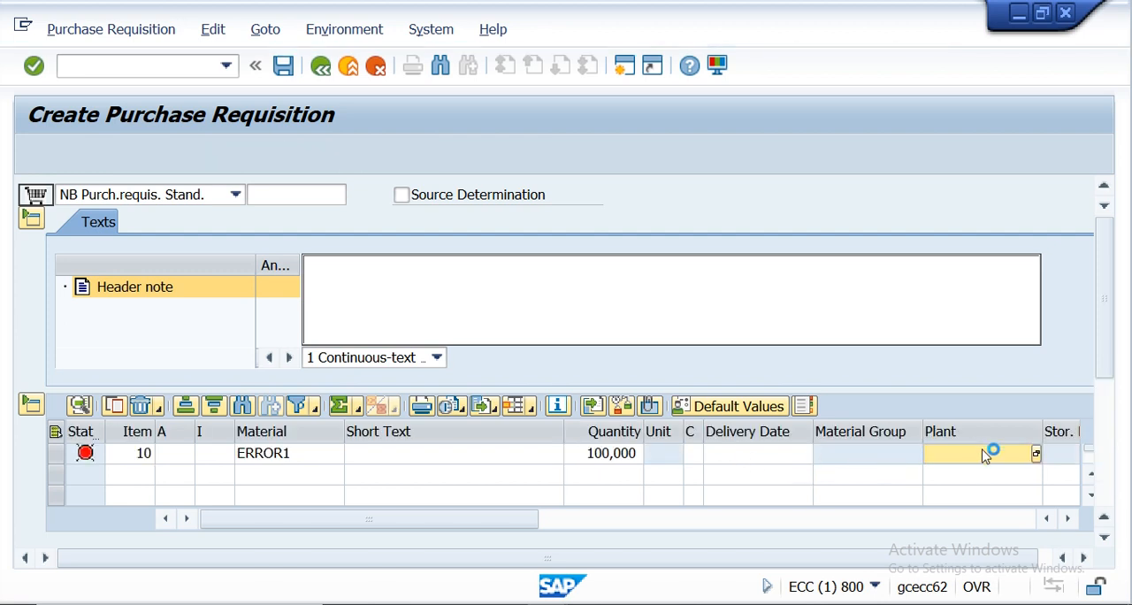
text(kr01)
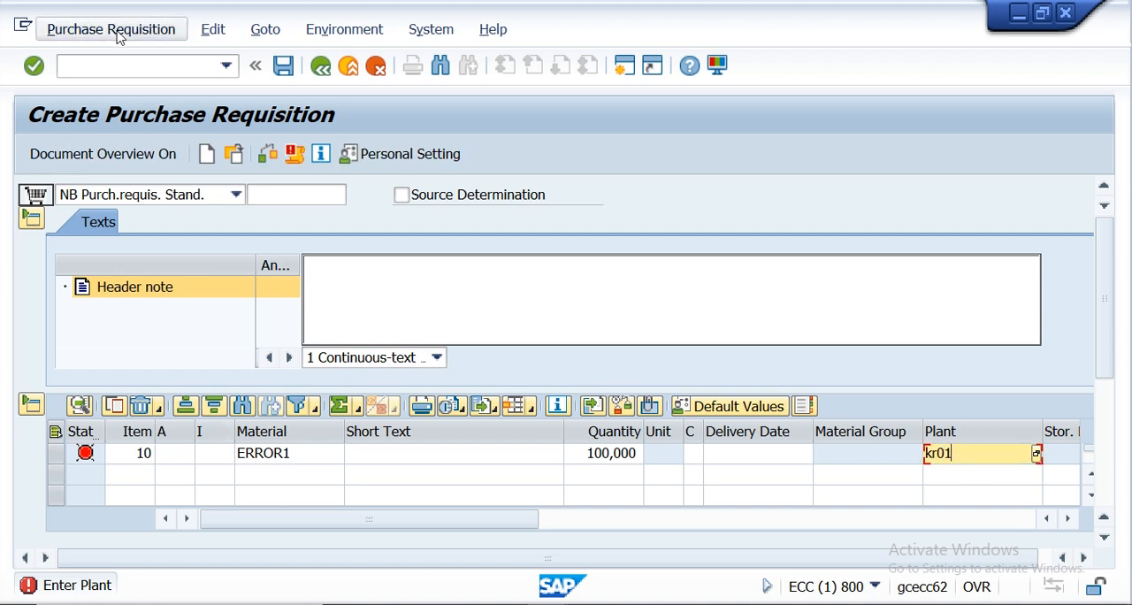
click(270, 152)
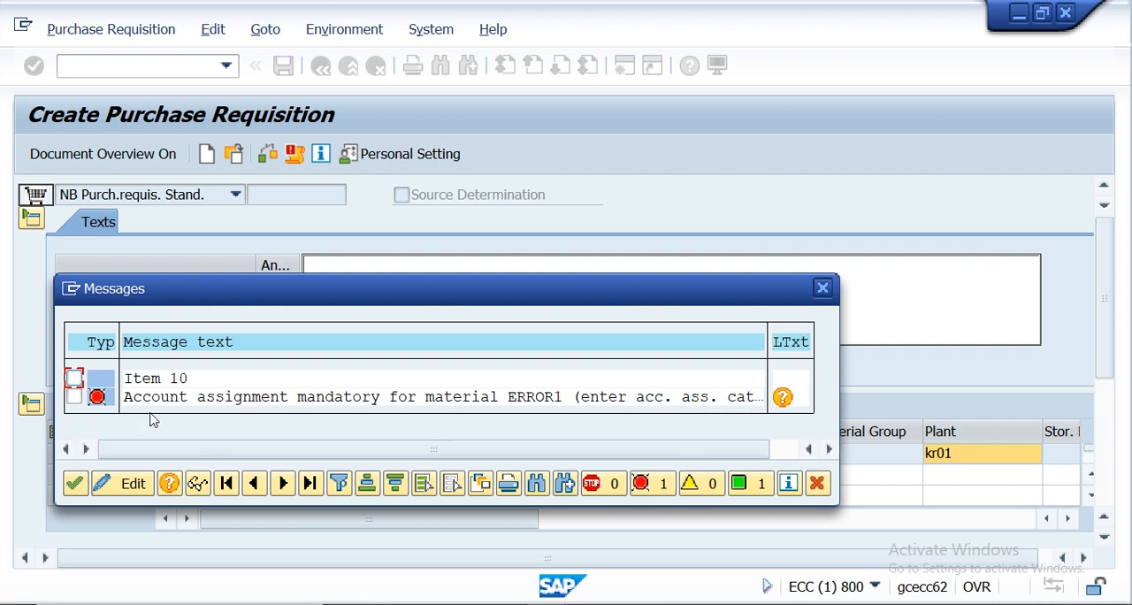
- Examine the long text of the error message for requisition item 10, and close the messages
click(104, 398)
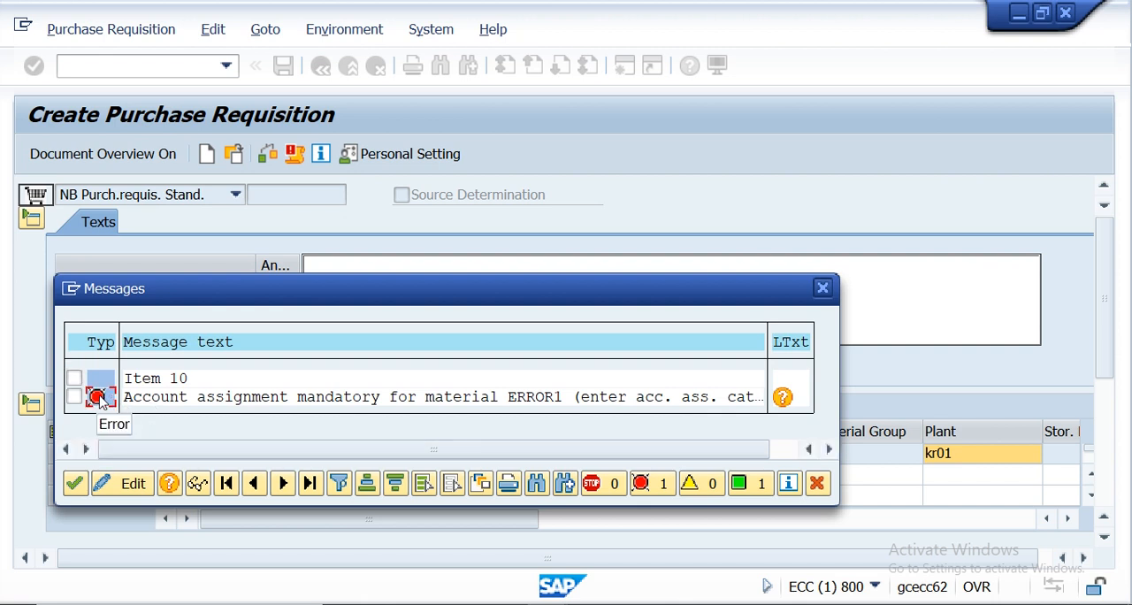
key(Return)
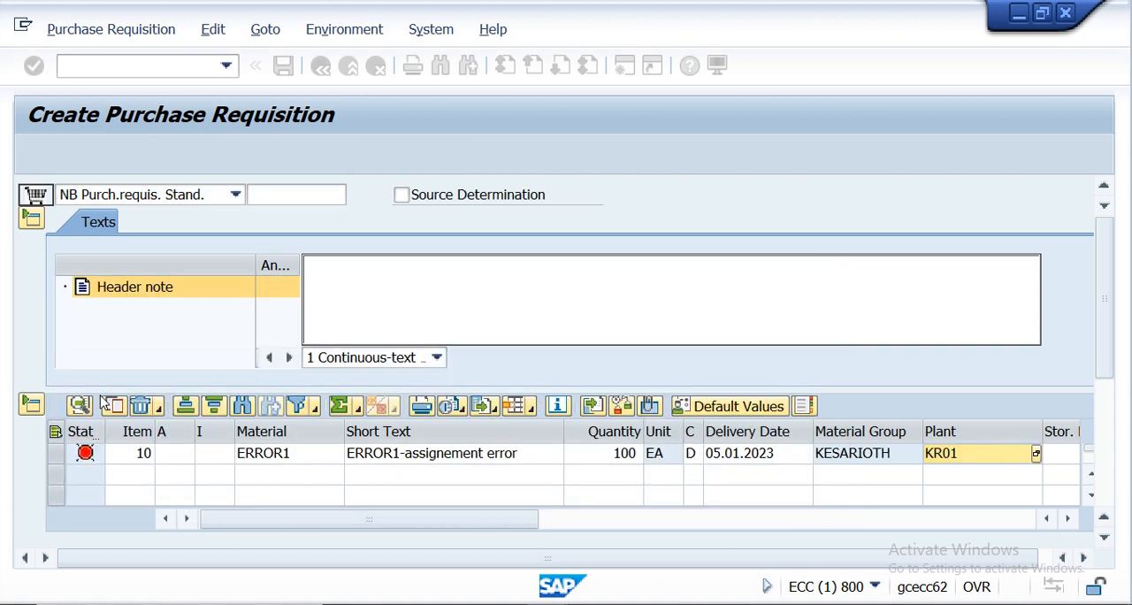
click(85, 455)
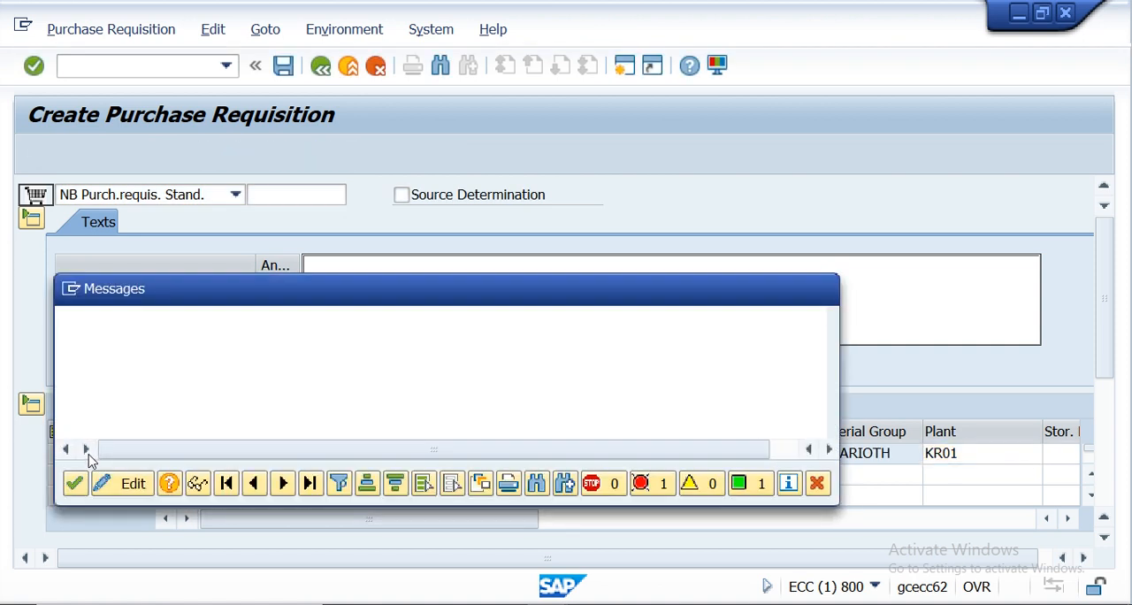
click(76, 483)
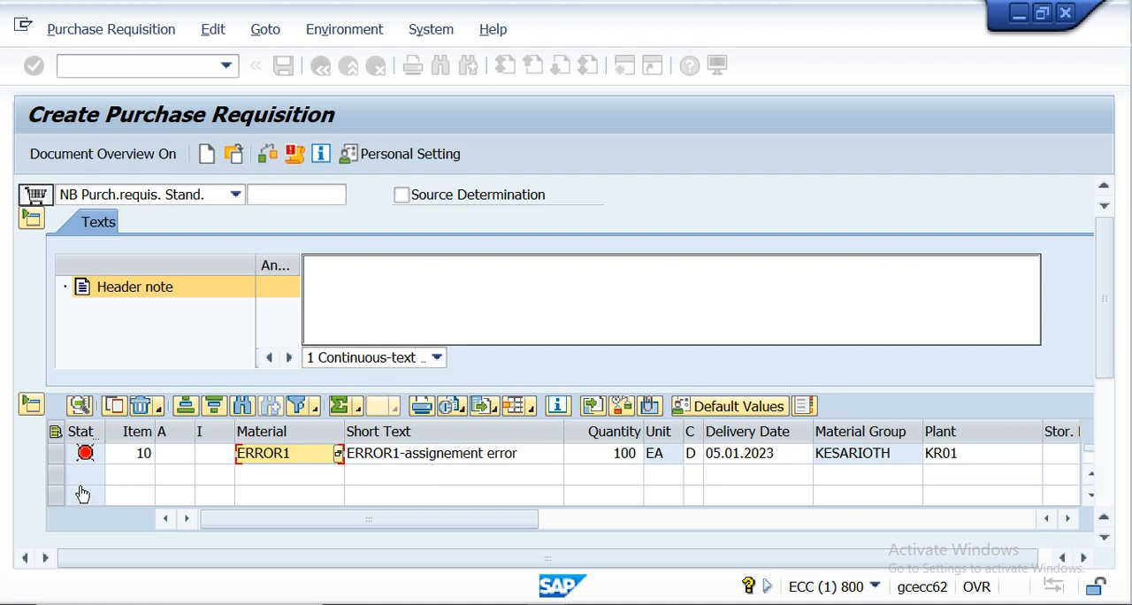
click(86, 454)
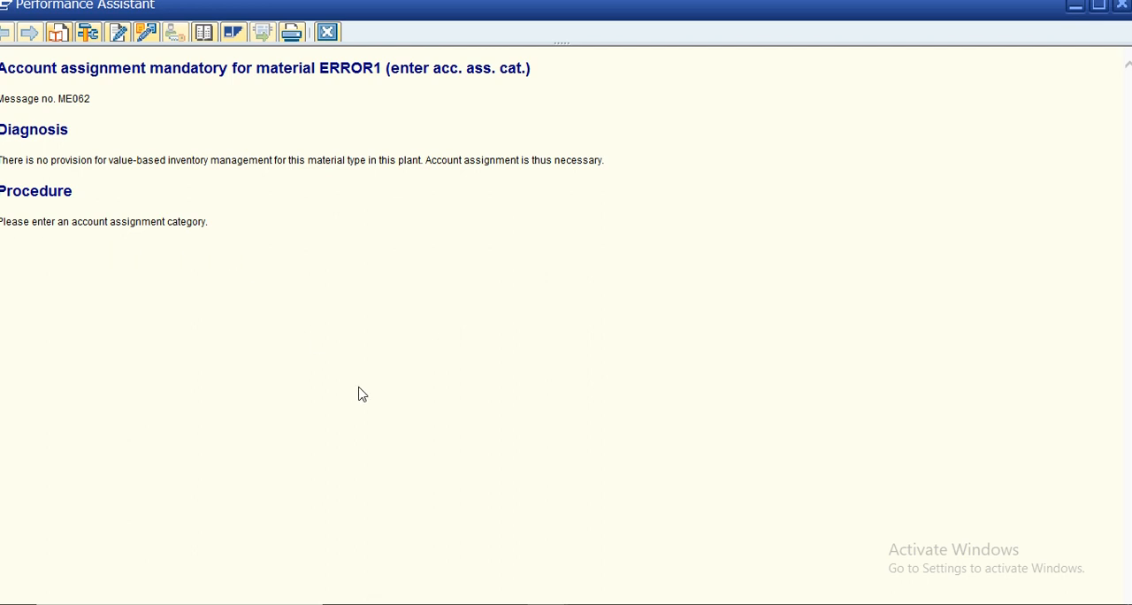
click(1121, 6)
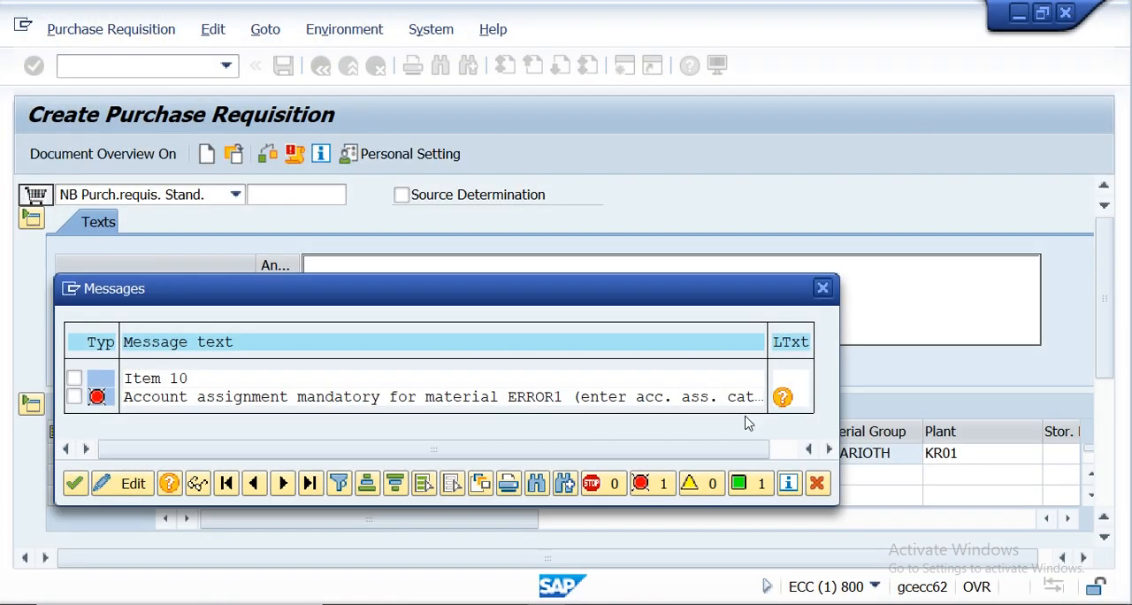
click(823, 288)
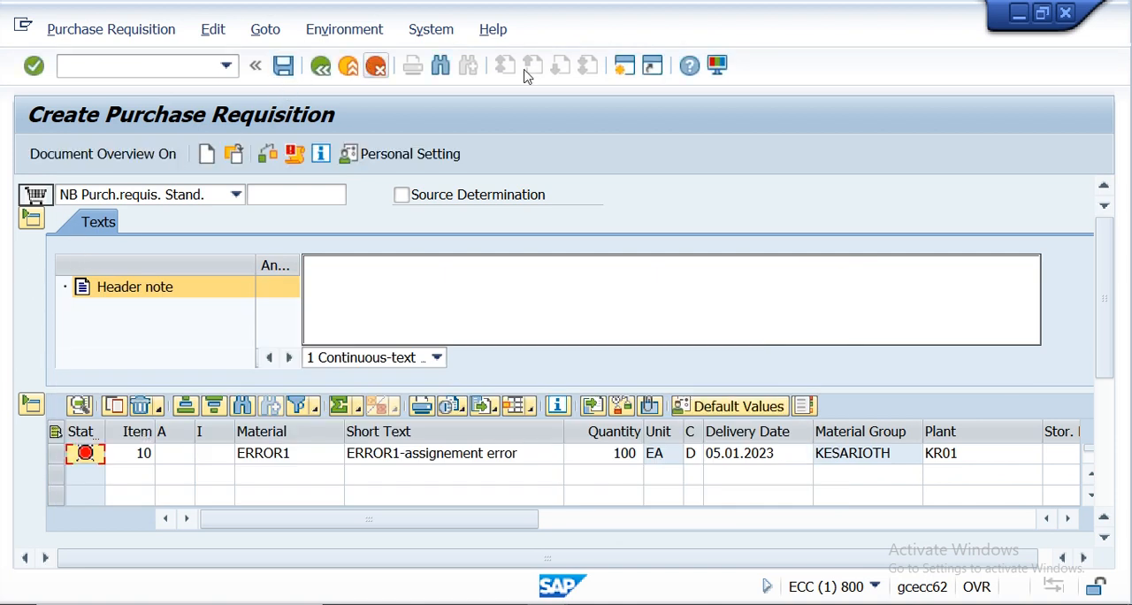
- Create a new session and start transaction OMS2 to open the material types overview
click(623, 66)
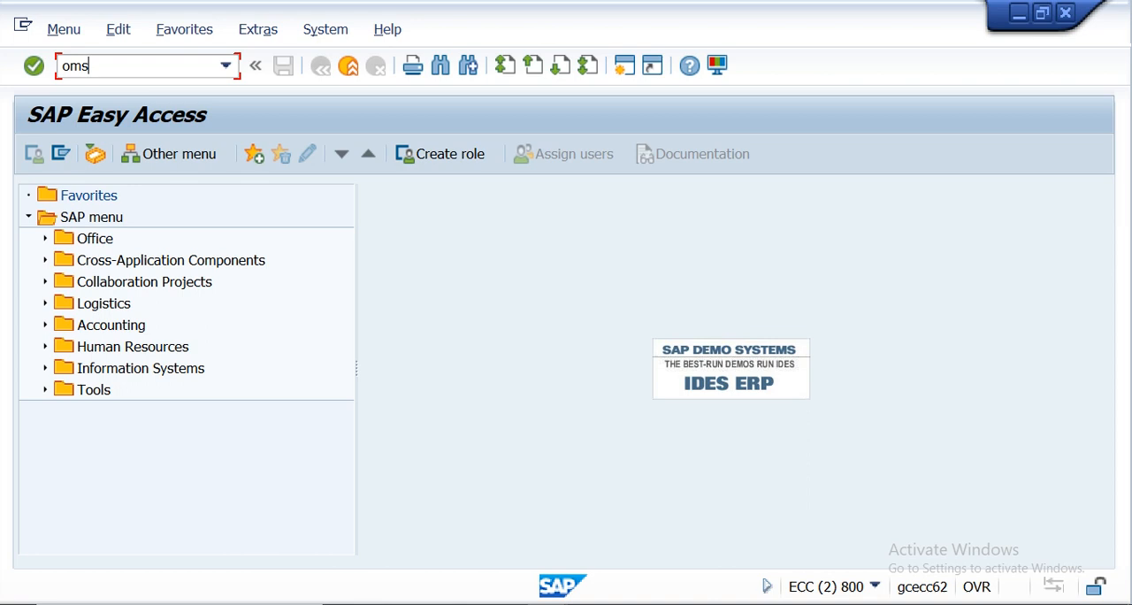
text(oms2)
key(Return)
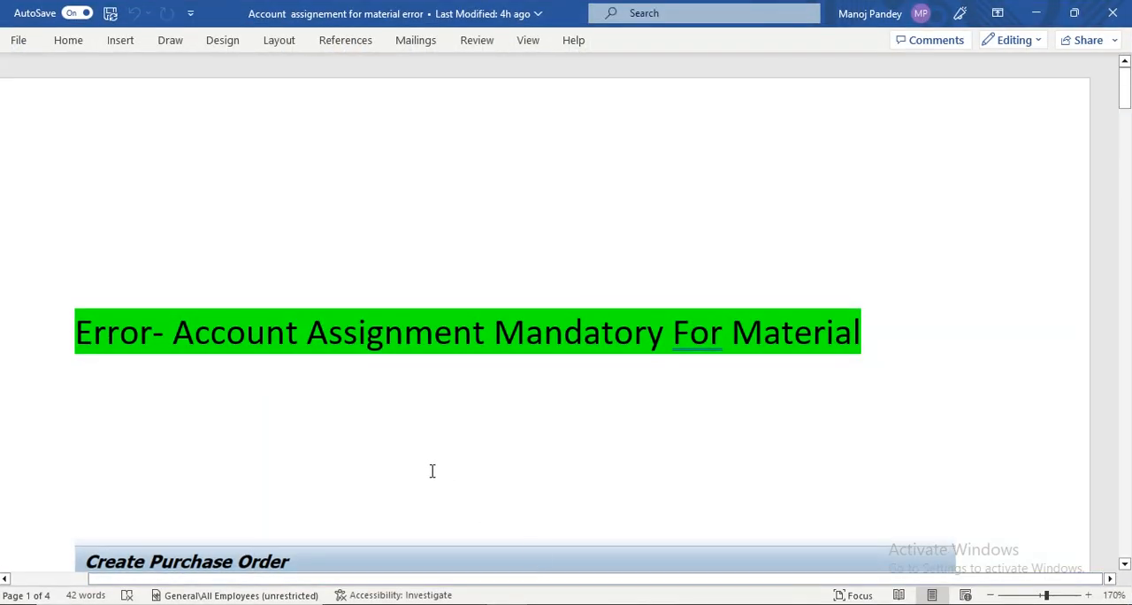
- Switch to the Word document and insert the line "Use TC- OMS2" above the "Material types" overview screenshot
scroll(432, 466, down, 4)
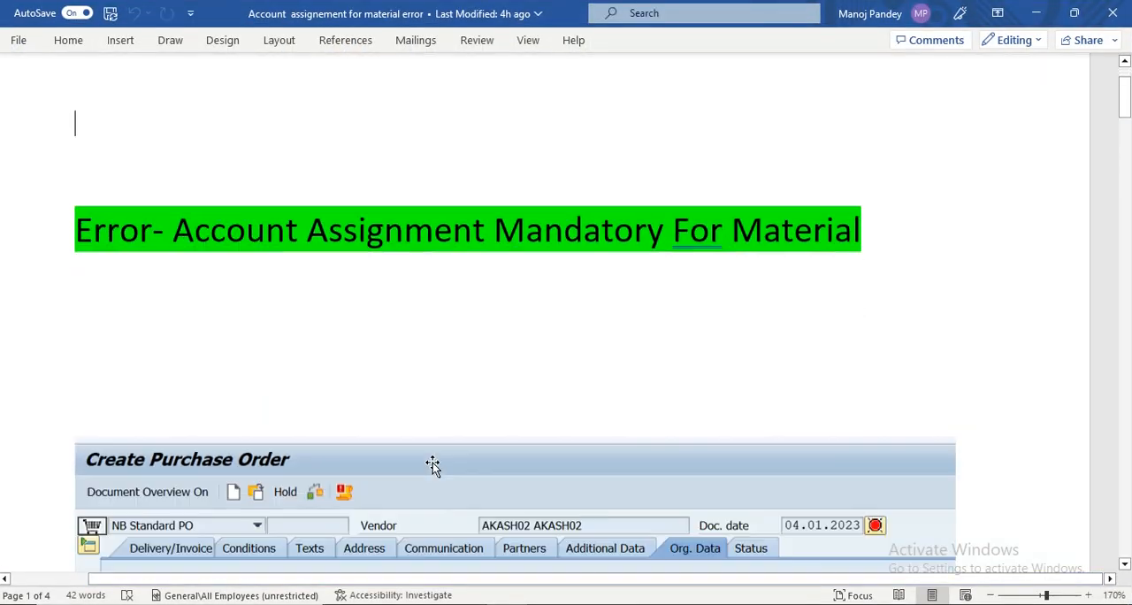
scroll(433, 466, down, 10)
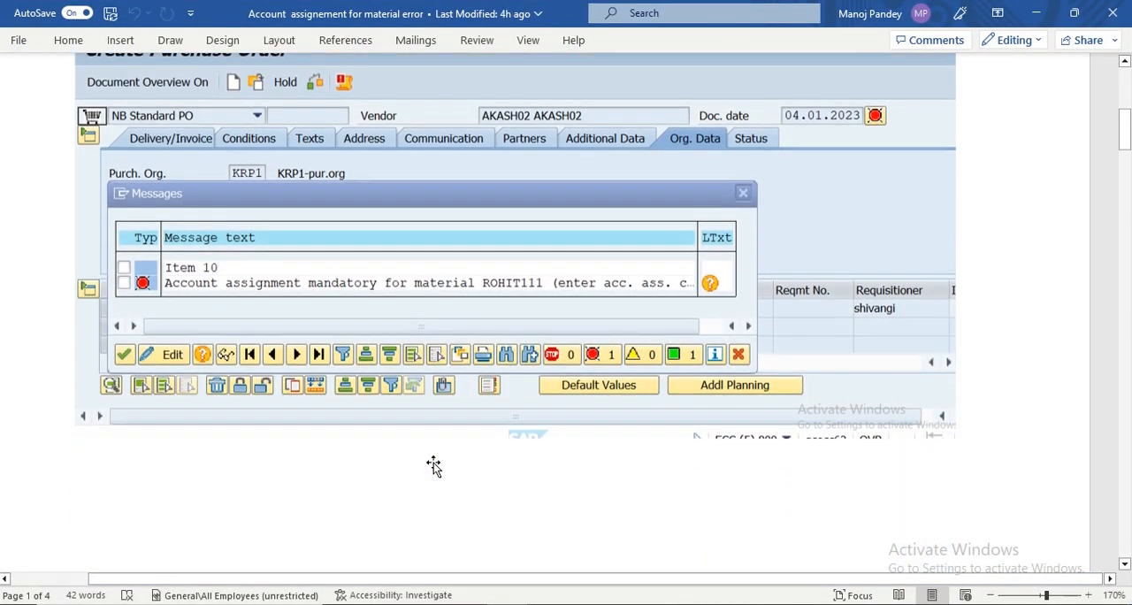
scroll(434, 463, up, 1)
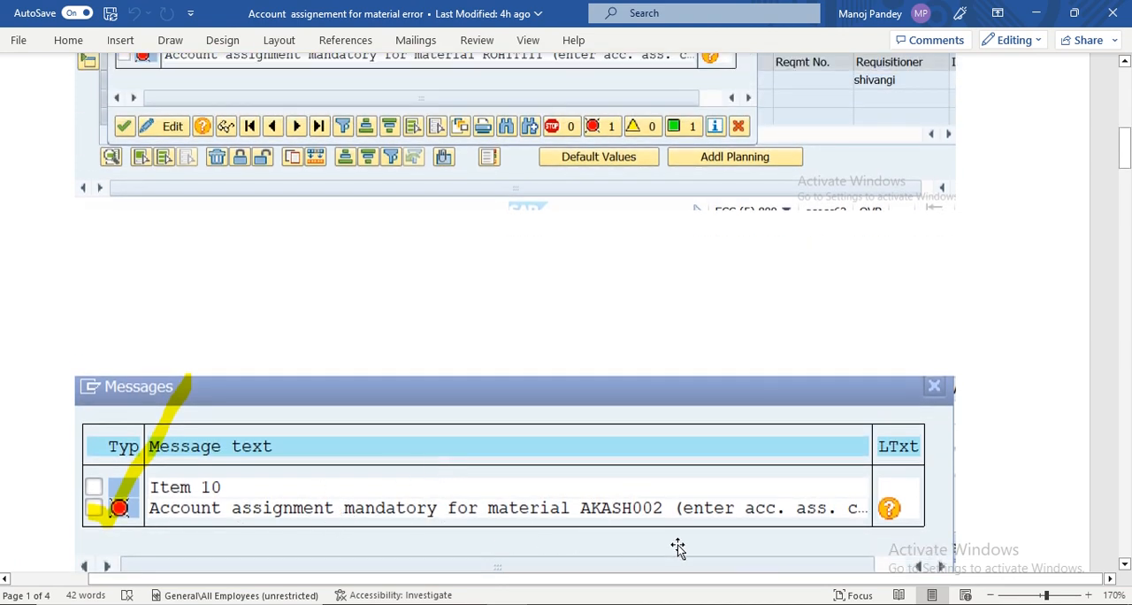
scroll(677, 547, down, 10)
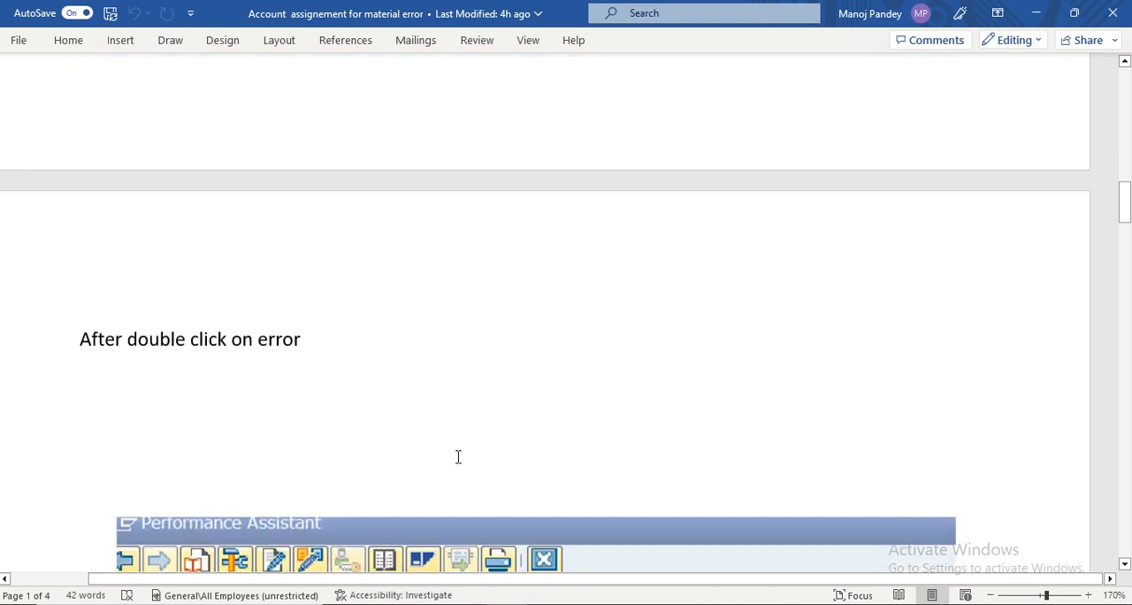
scroll(459, 456, down, 5)
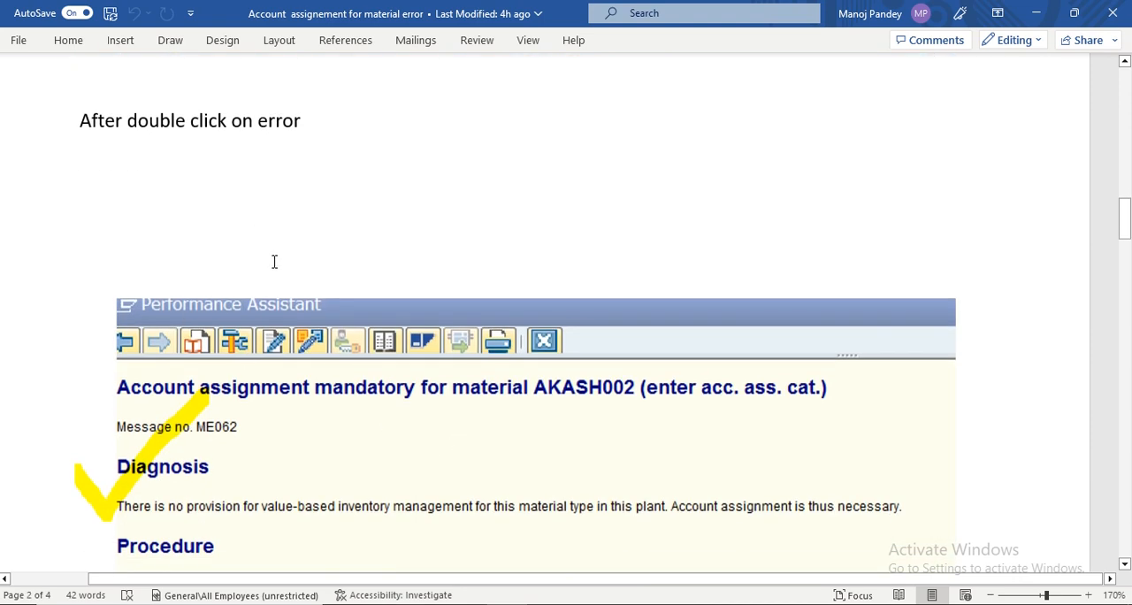
scroll(265, 274, down, 5)
scroll(290, 404, down, 3)
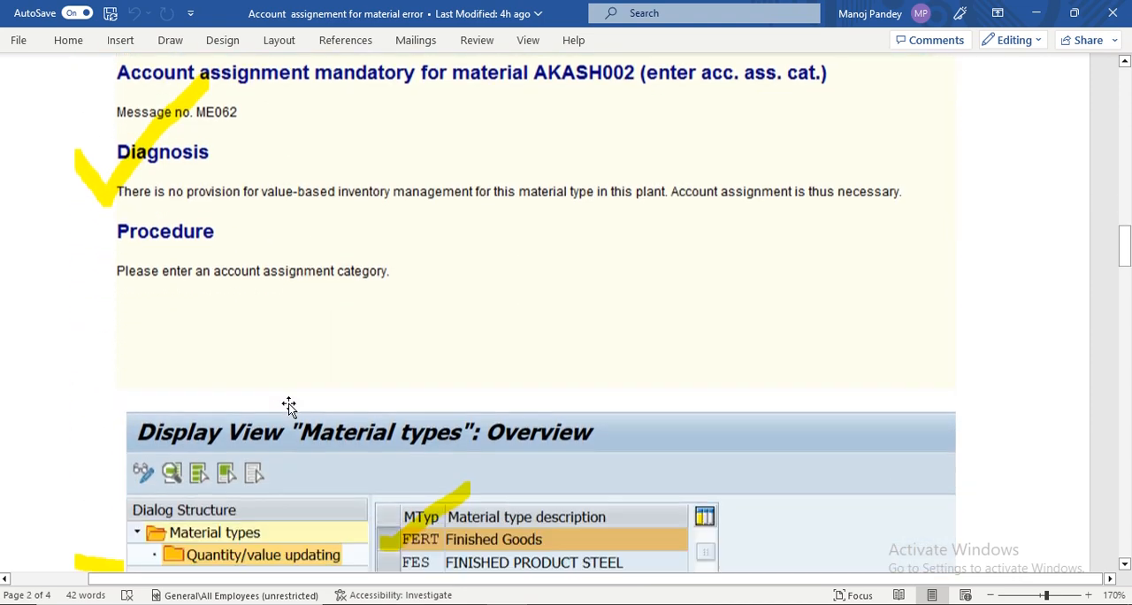
scroll(288, 403, down, 5)
scroll(291, 403, up, 4)
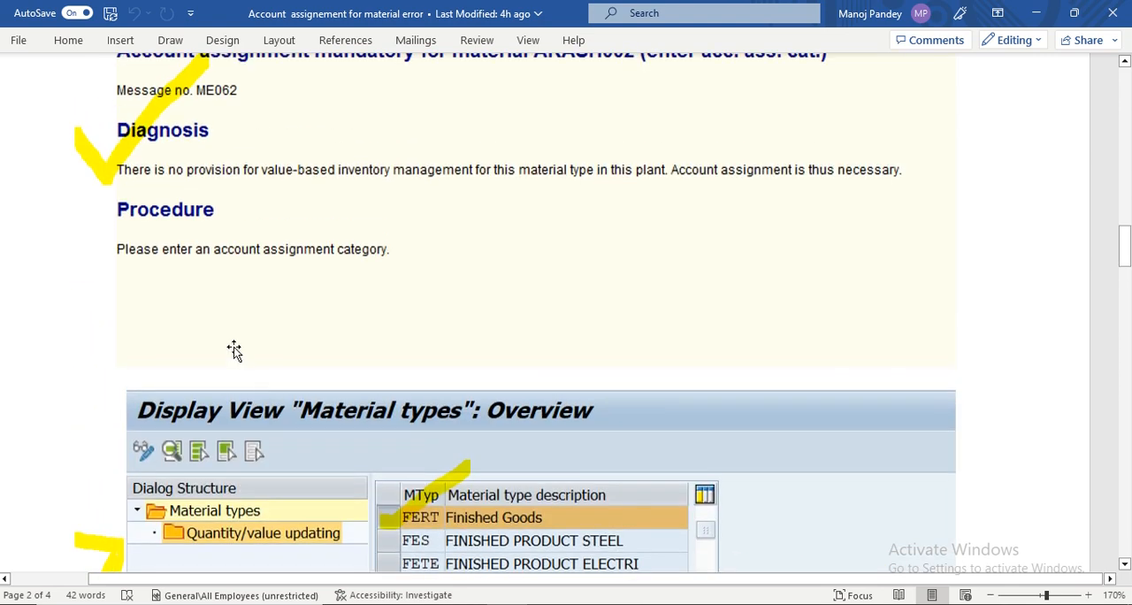
click(234, 350)
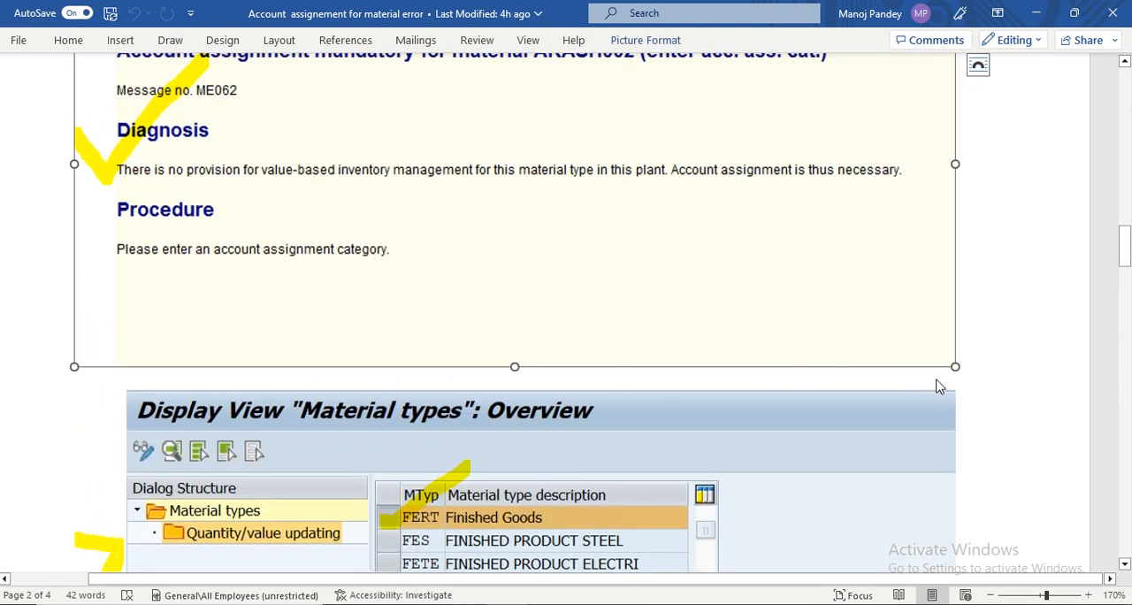
click(992, 365)
key(Return)
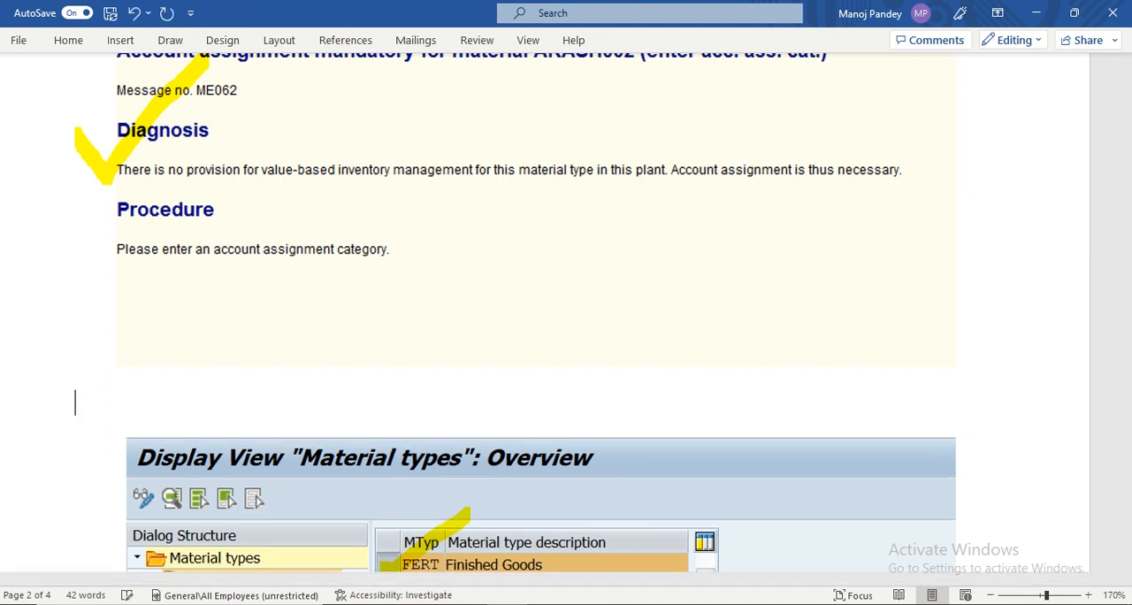
text(Use TC)
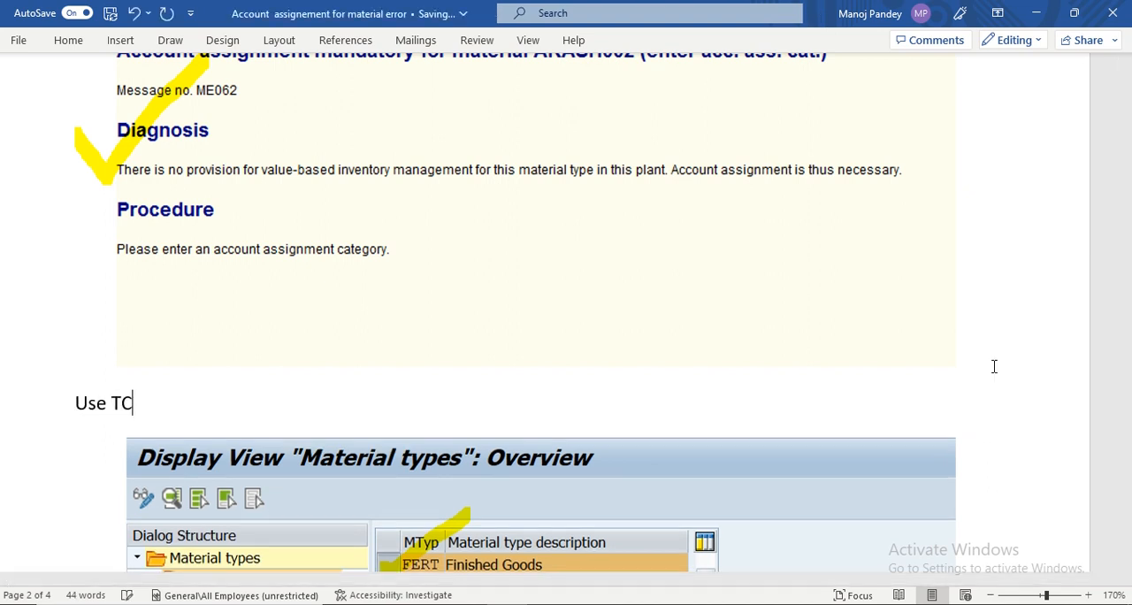
text(- OMS2)
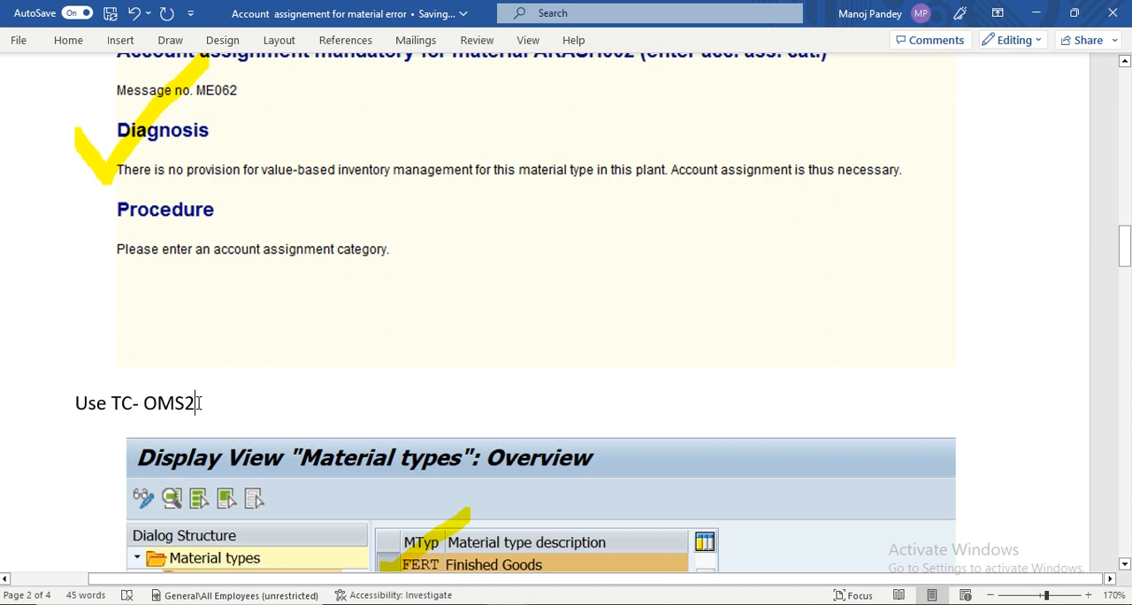
- Highlight the line "Use TC- OMS2" in turquoise
drag(198, 402, 92, 402)
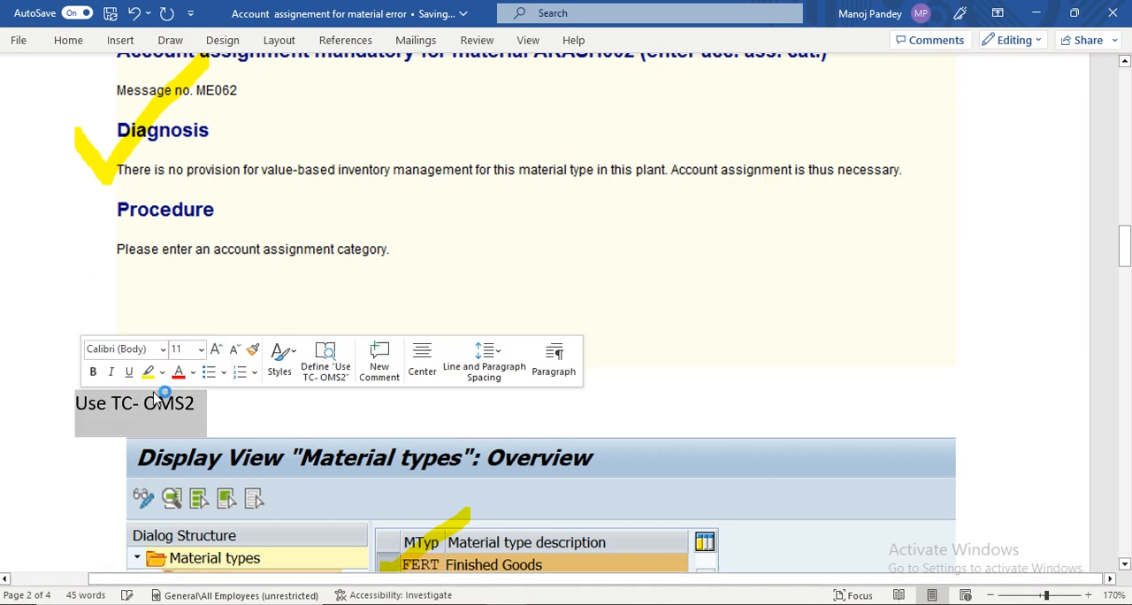
click(162, 372)
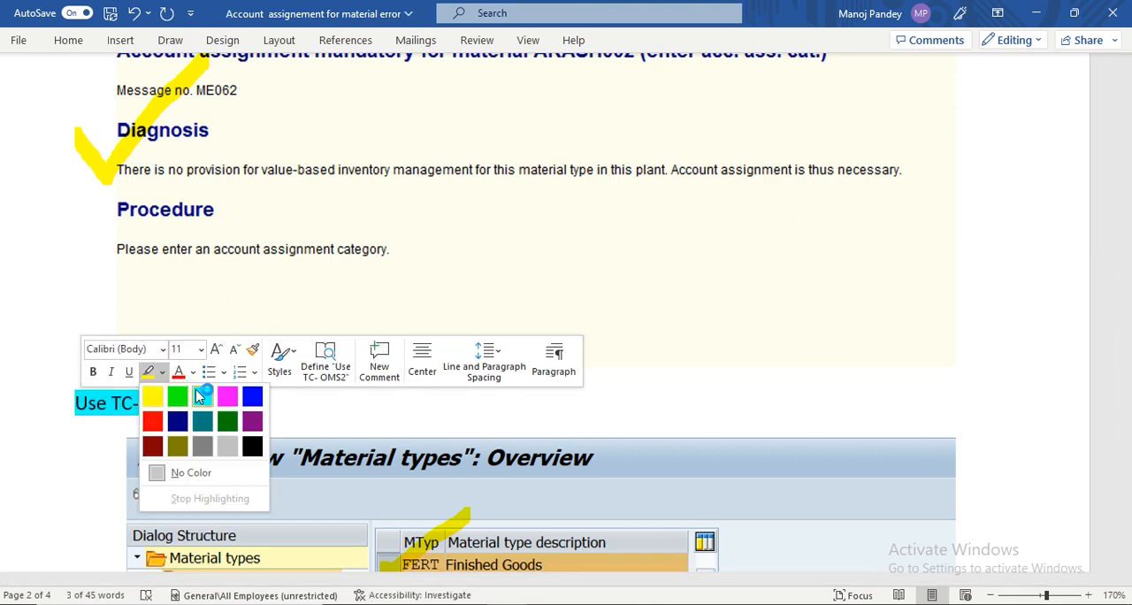
click(201, 396)
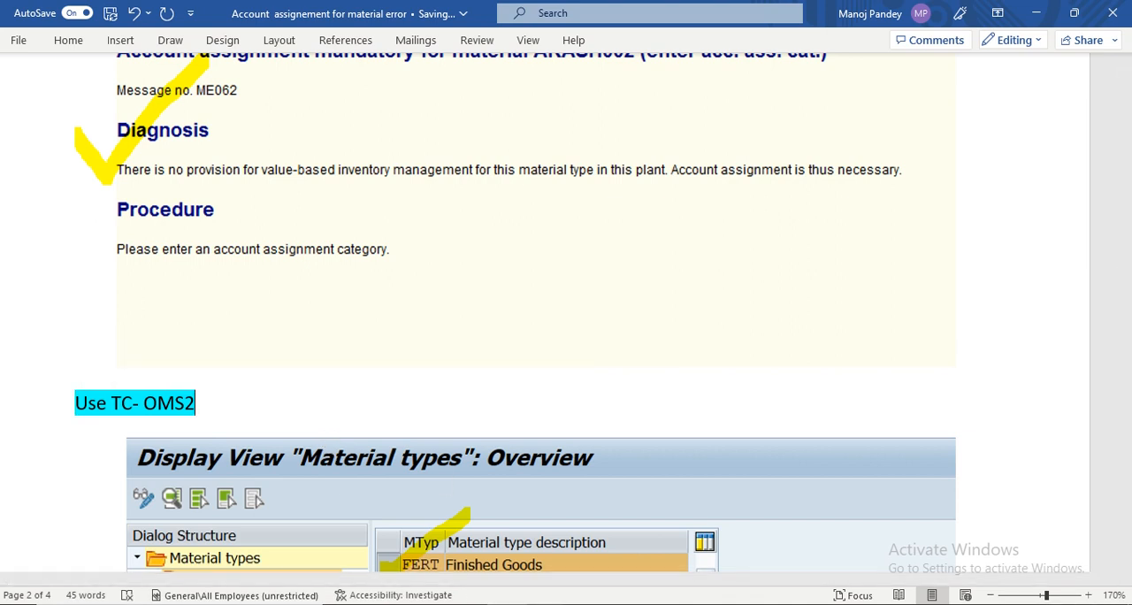
- Switch back to SAP, locate material type EOH in the material types overview, and open its quantity/value updating settings
click(722, 536)
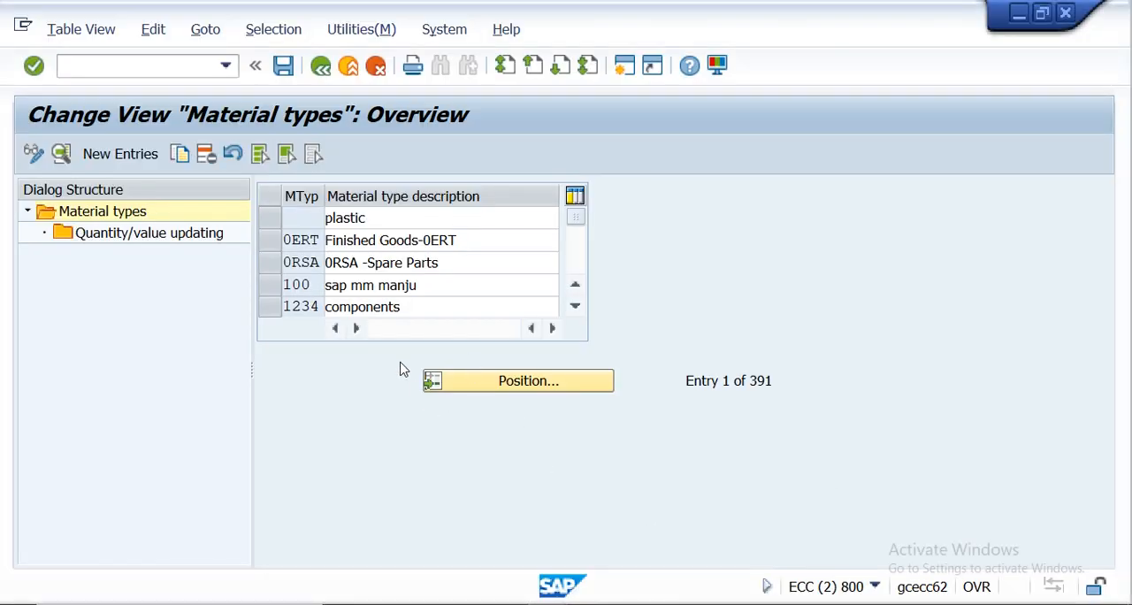
click(485, 387)
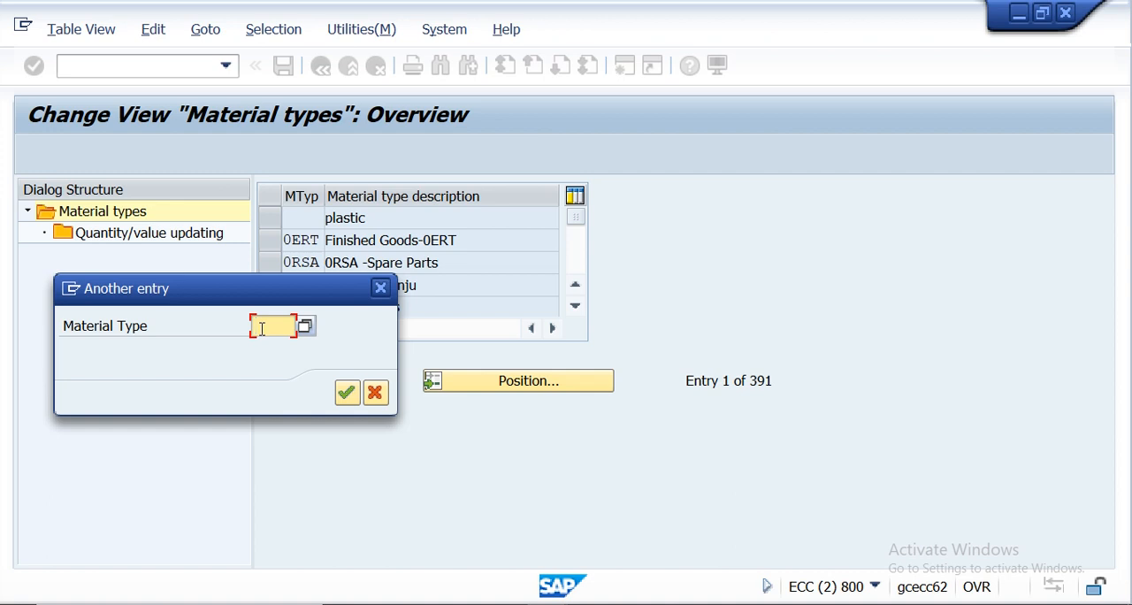
text(EOH)
click(346, 392)
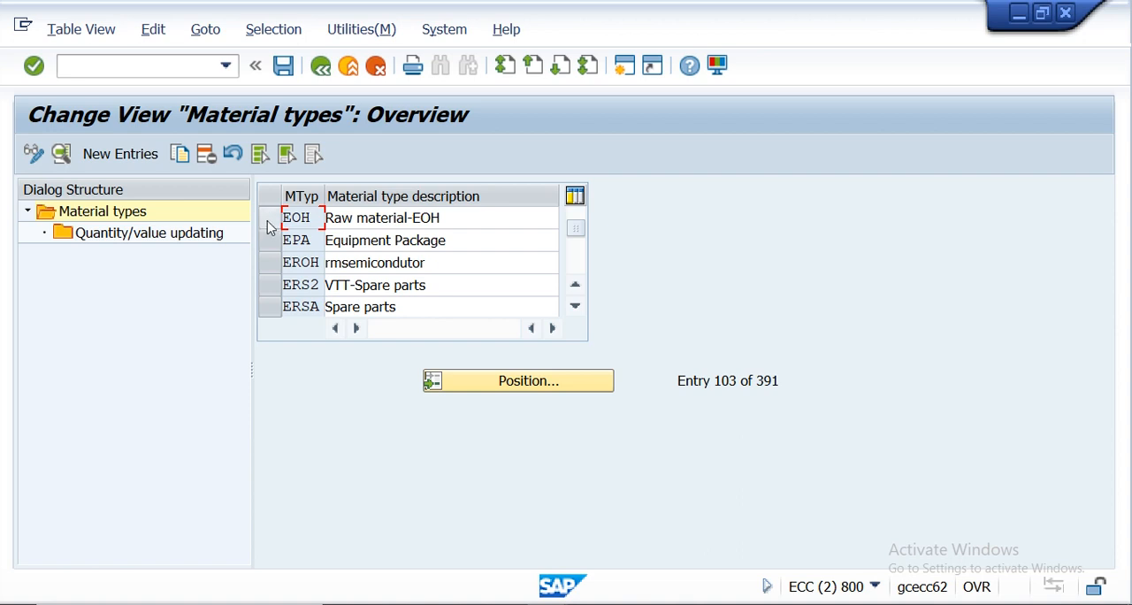
click(276, 218)
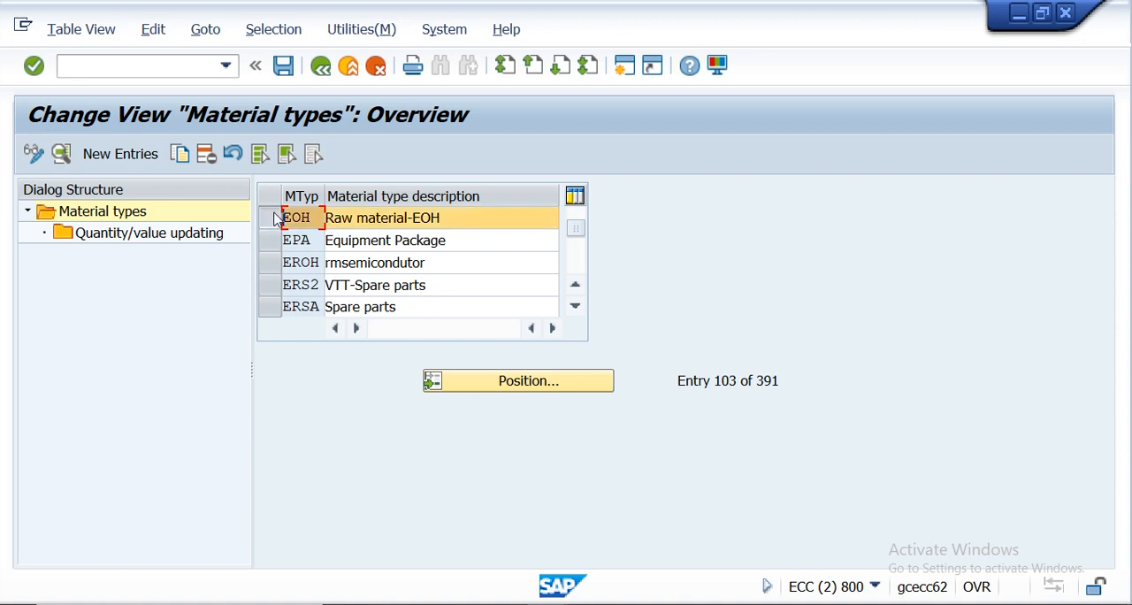
double_click(128, 236)
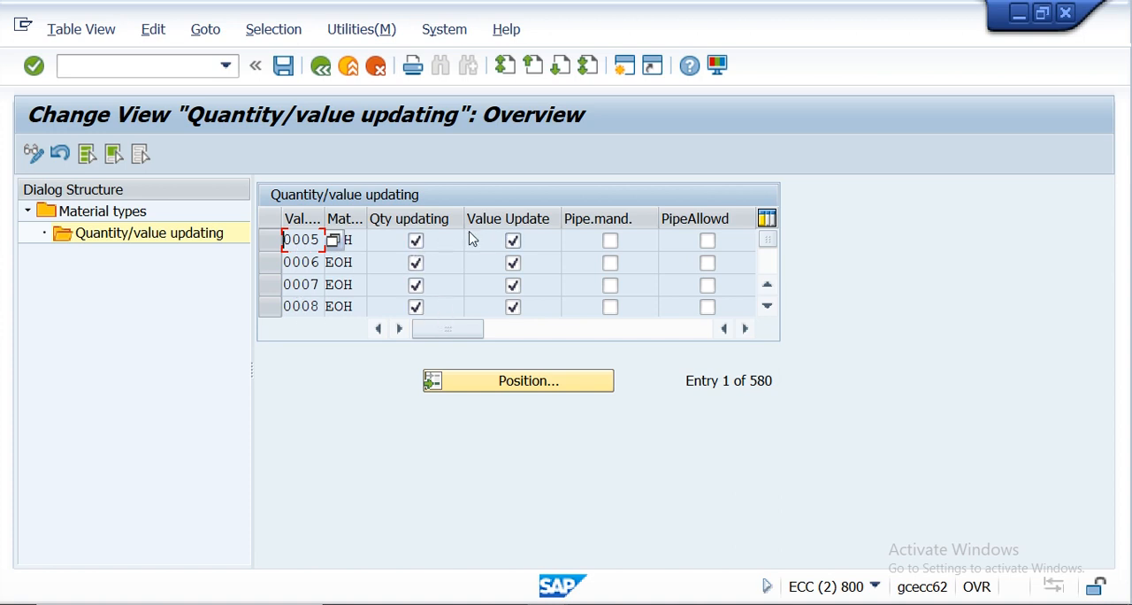
- Position the quantity/value updating list at valuation area KR01 and material type EOH
click(484, 384)
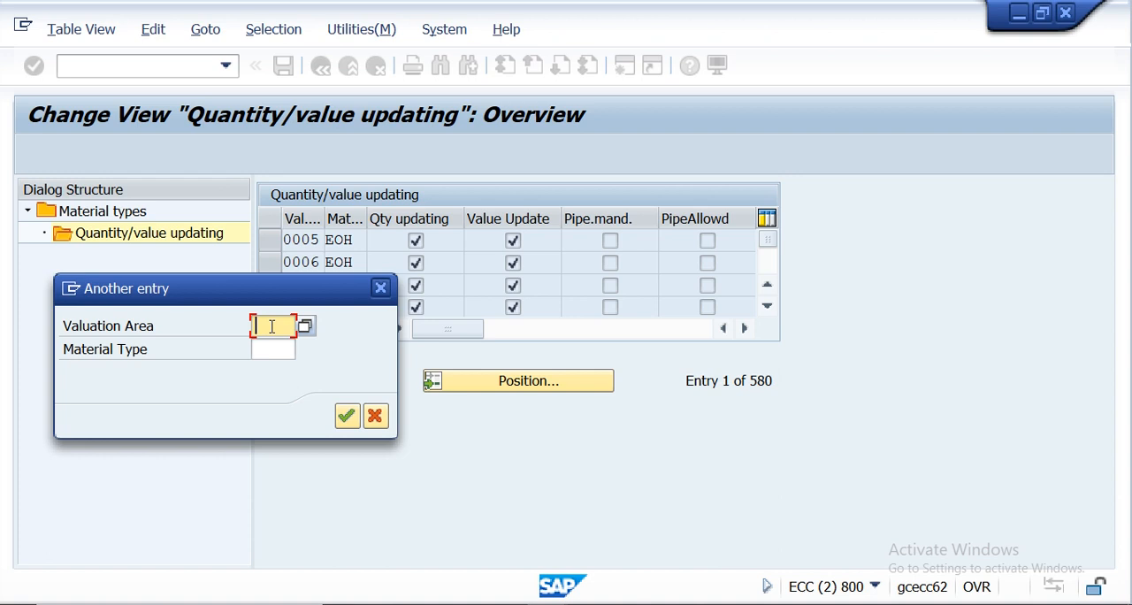
text(KR01)
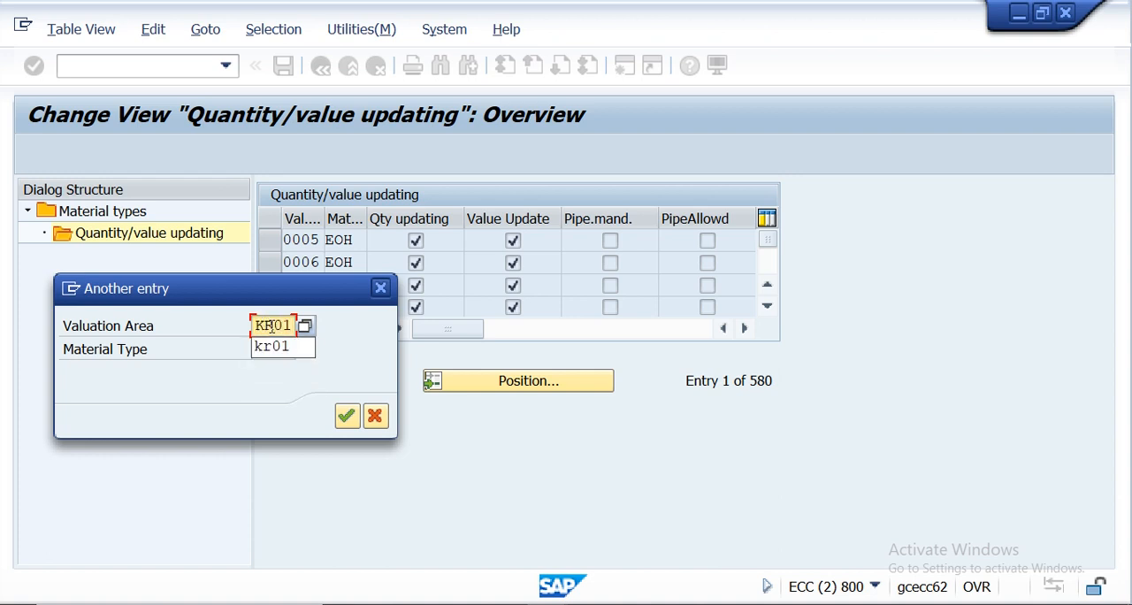
click(273, 326)
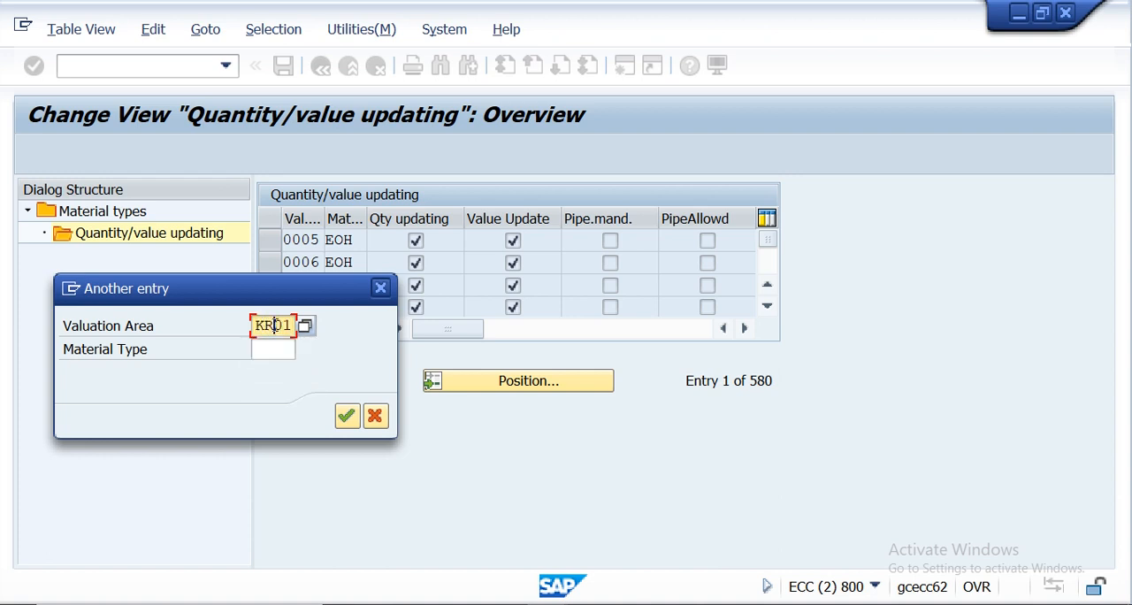
click(277, 347)
text(EOH)
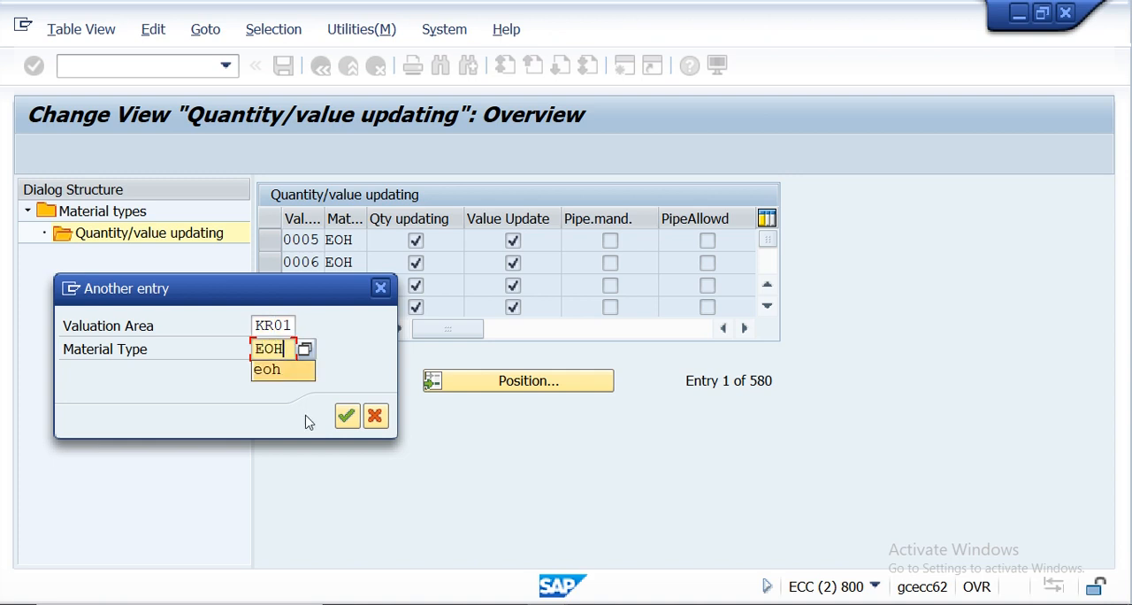
click(348, 420)
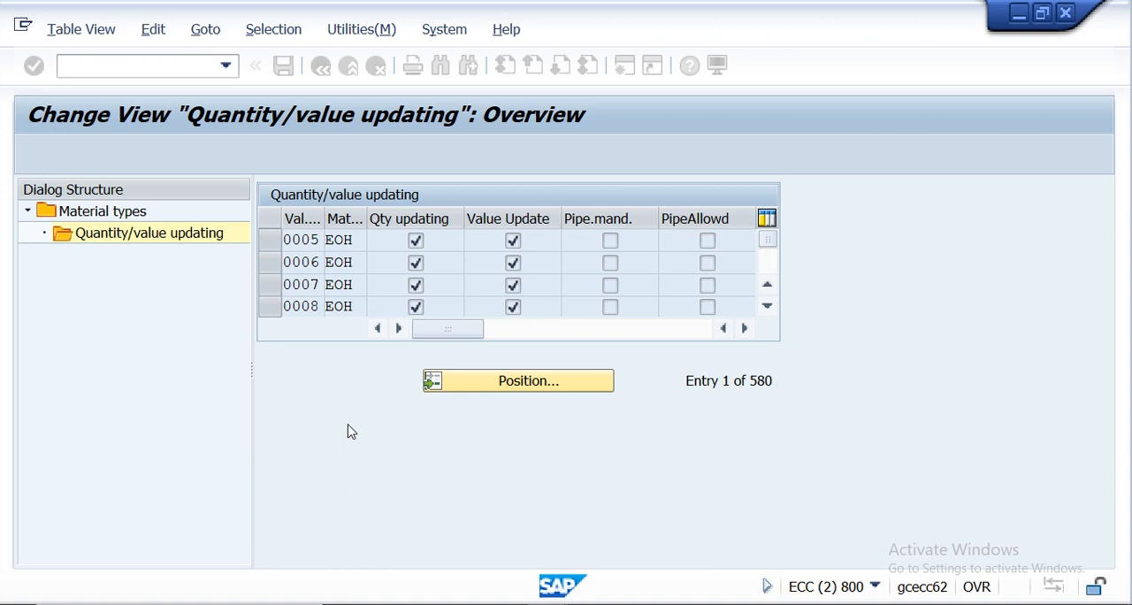
- Enable quantity updating and value updating for KR01 with material type EOH, and save the change to customizing request ECCK900229
click(273, 240)
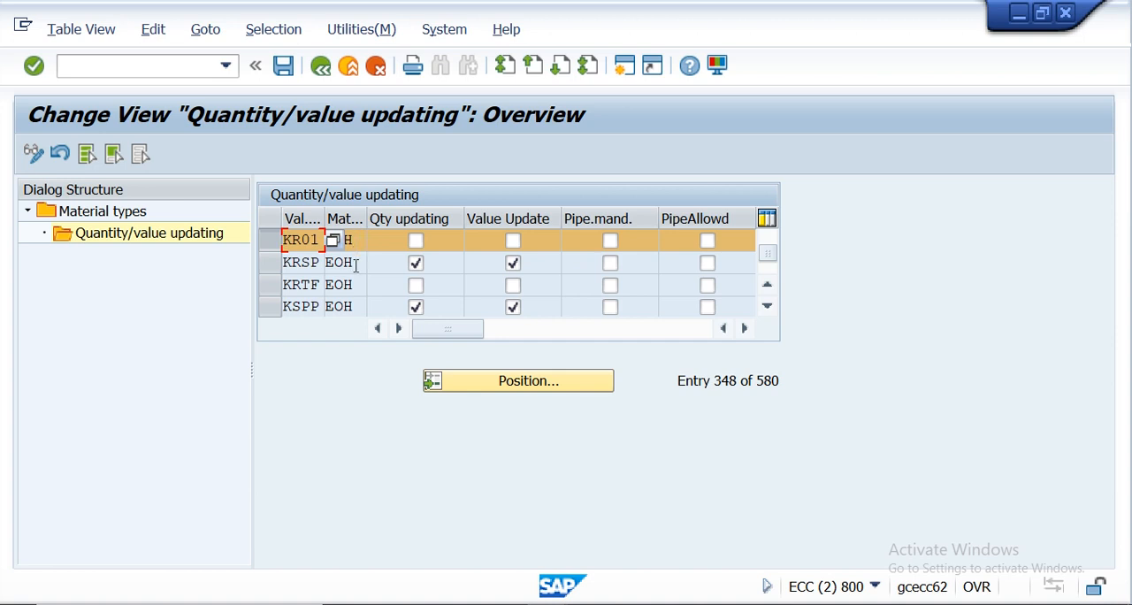
click(415, 241)
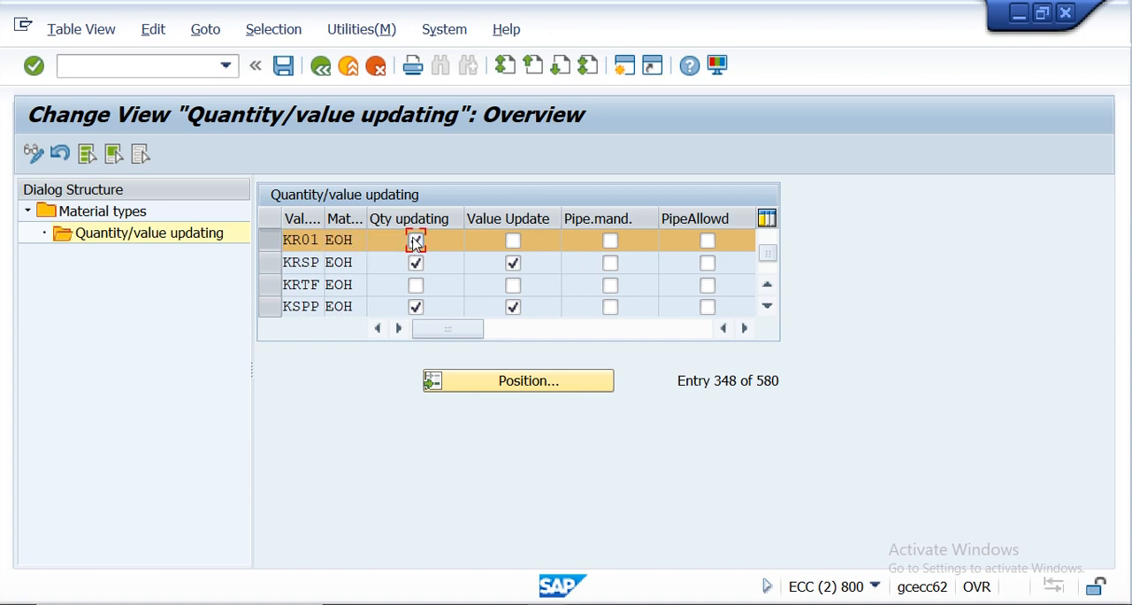
click(515, 243)
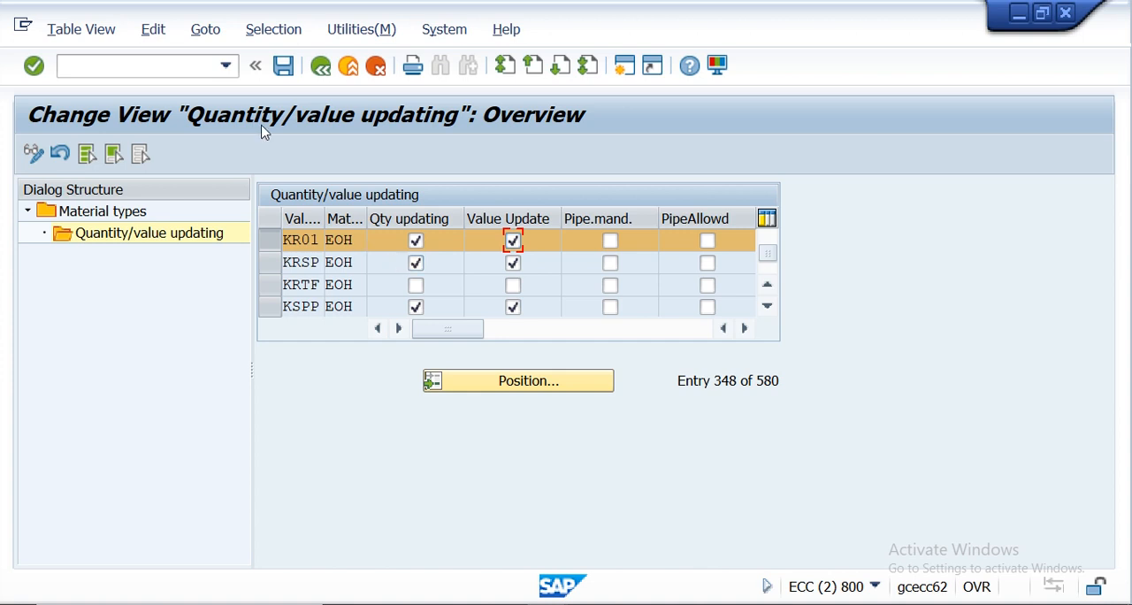
click(36, 73)
click(283, 68)
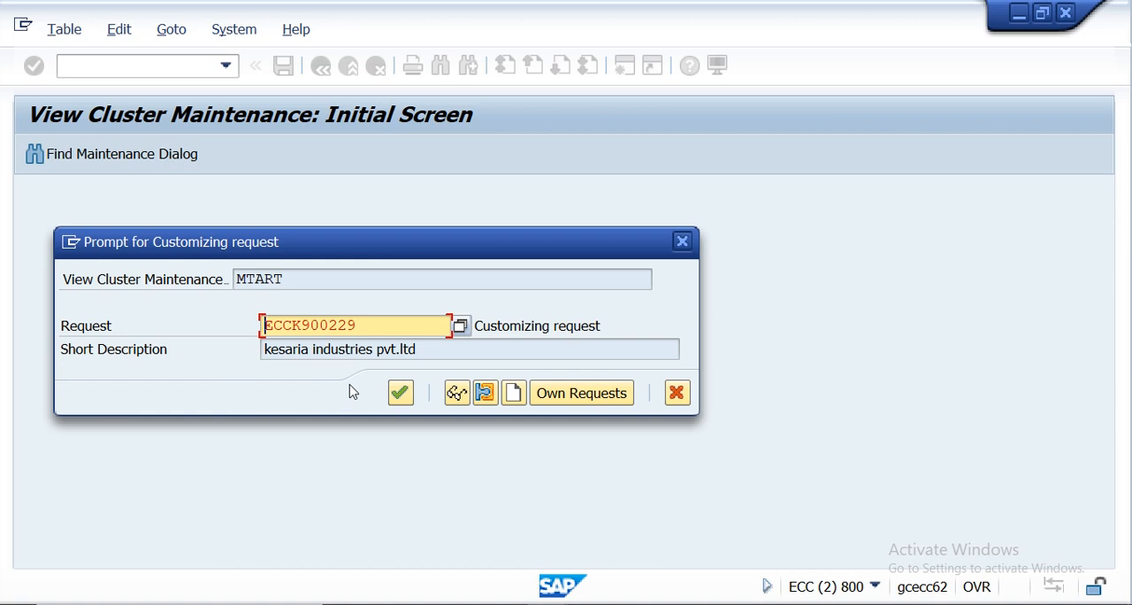
click(399, 394)
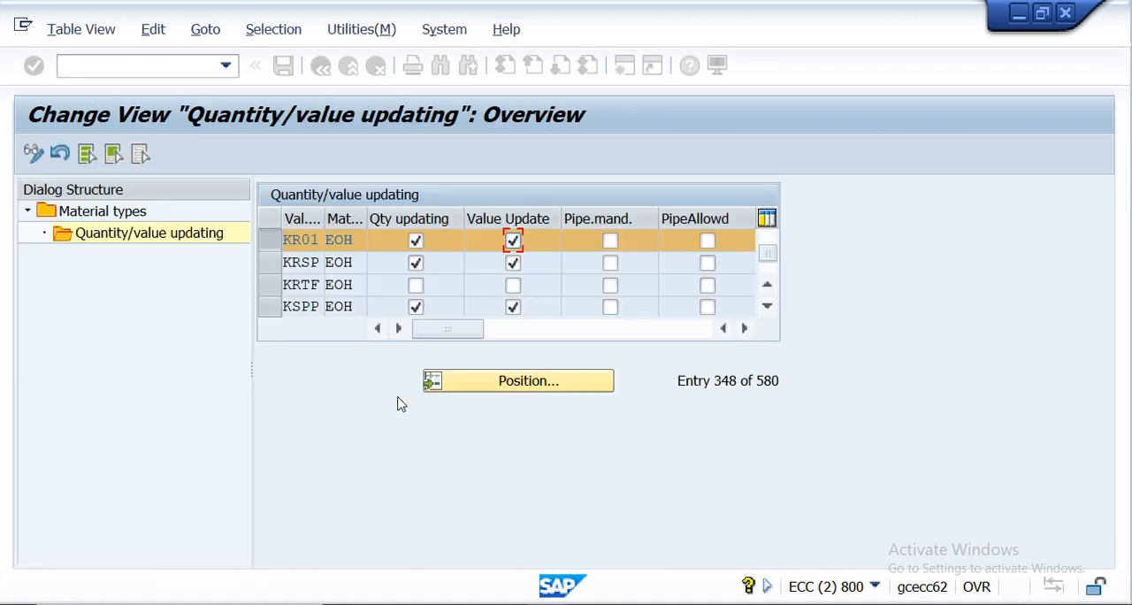
- Start transaction ME51N and enter a requisition item for material ERROR01 with quantity 10 and plant KR01
click(169, 66)
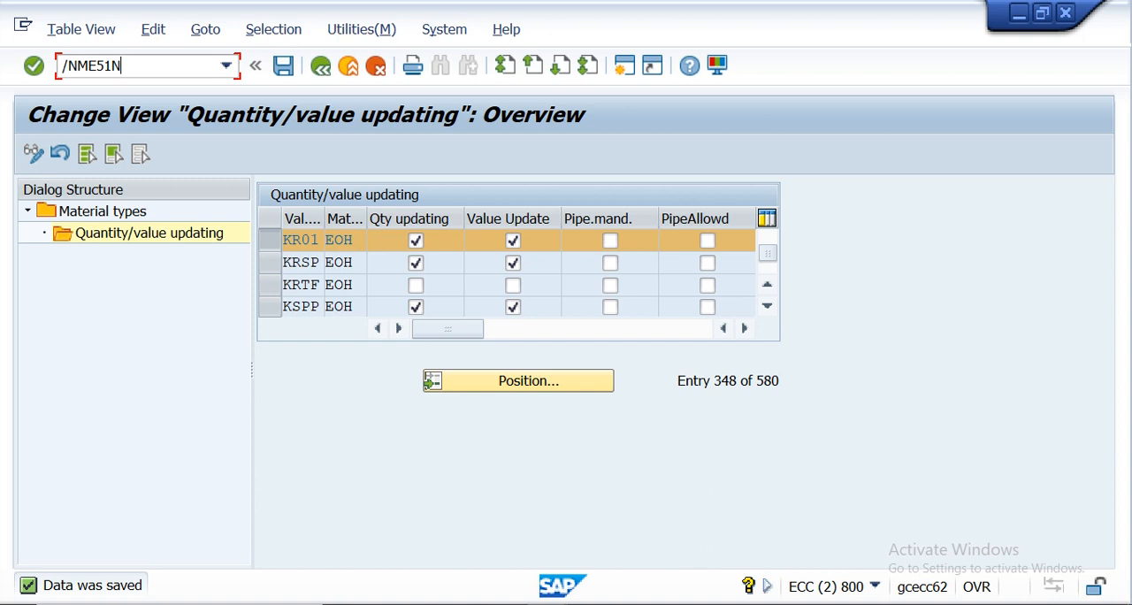
text(/NME51N)
key(Return)
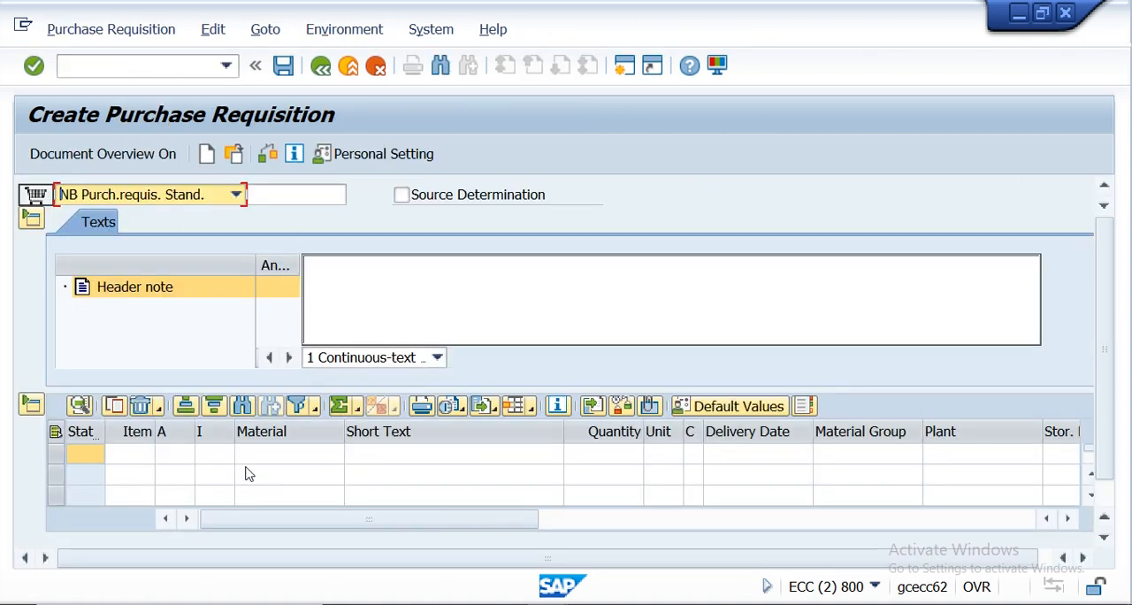
click(265, 455)
text(ERROR01)
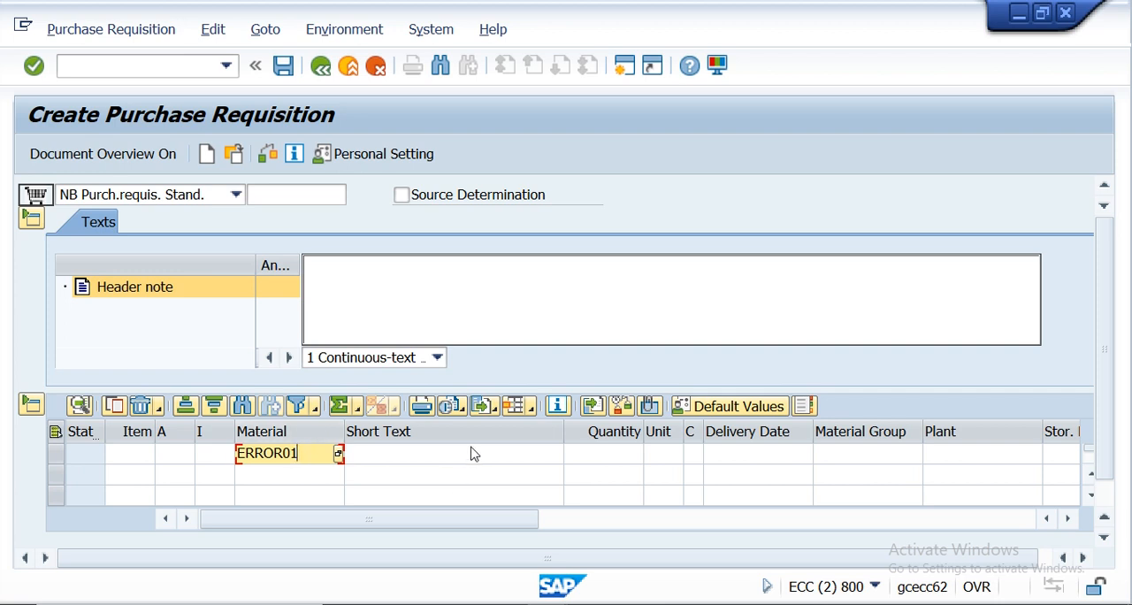
click(597, 460)
text(10)
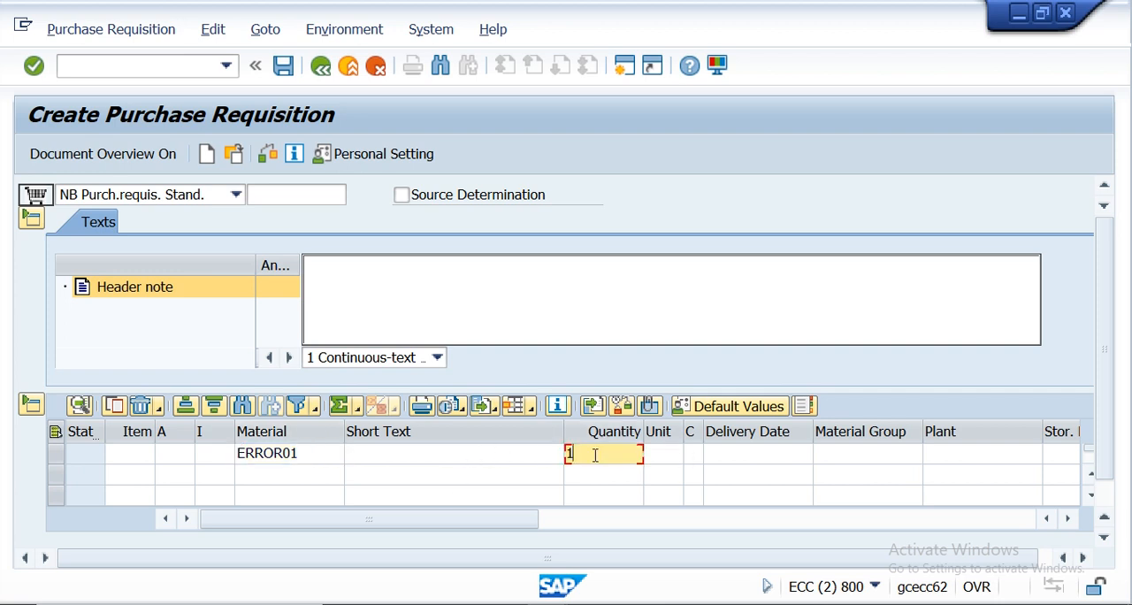
click(935, 454)
text(KR)
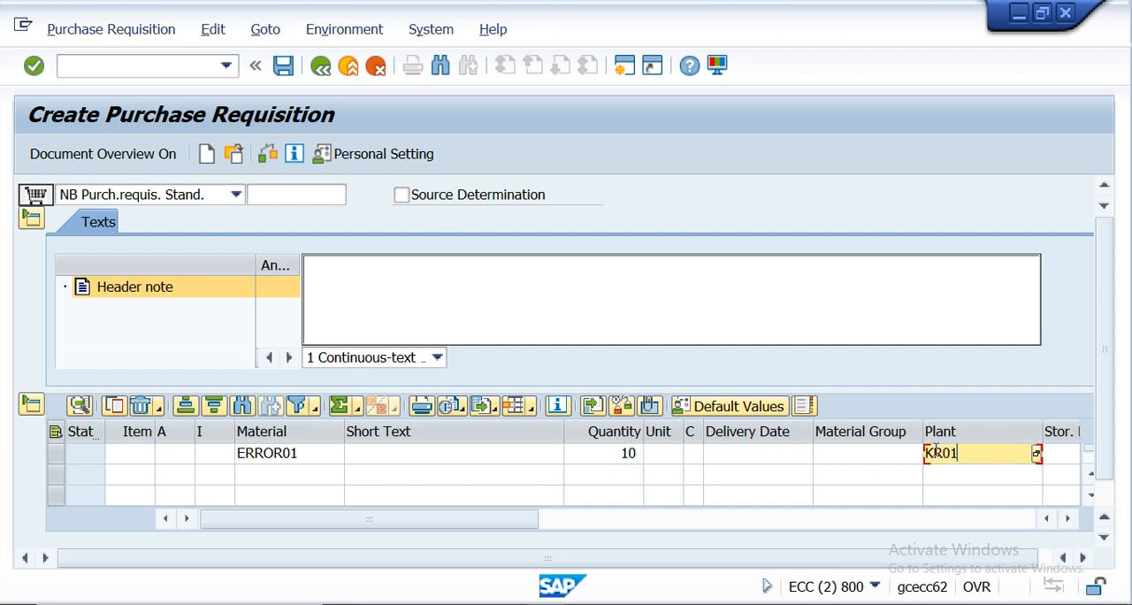
text(01)
- Check and save the purchase requisition, and view the details of the resulting status message
click(270, 155)
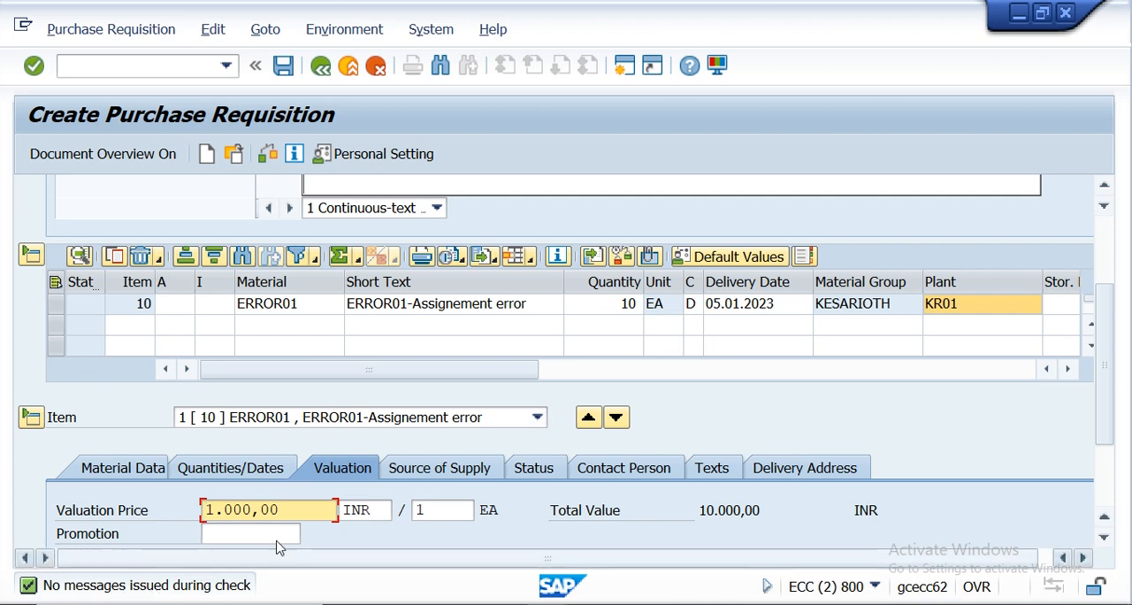
click(283, 67)
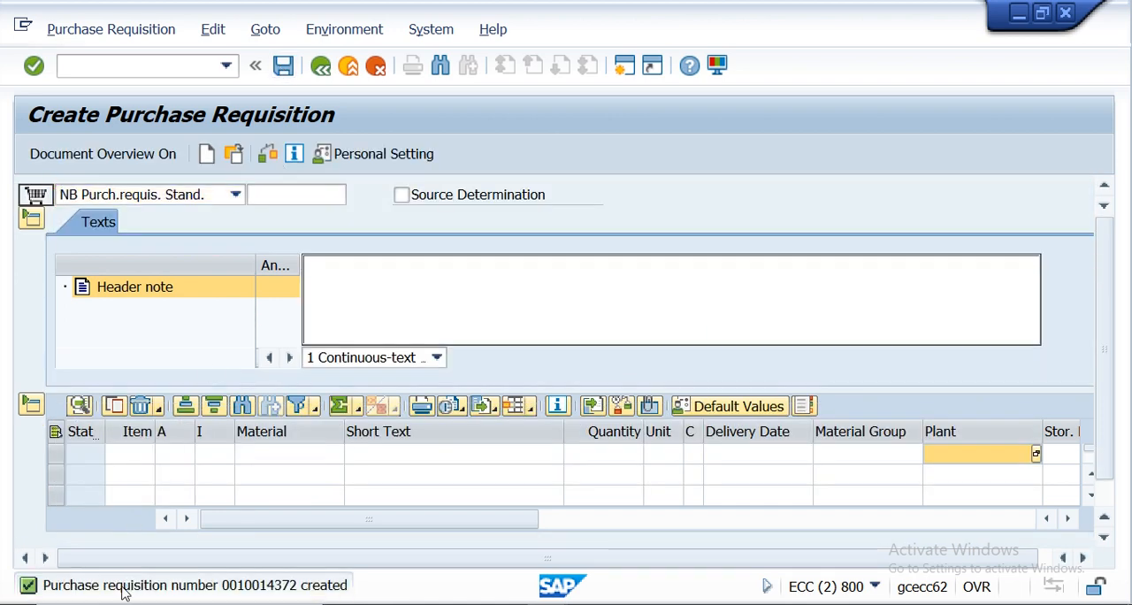
double_click(125, 587)
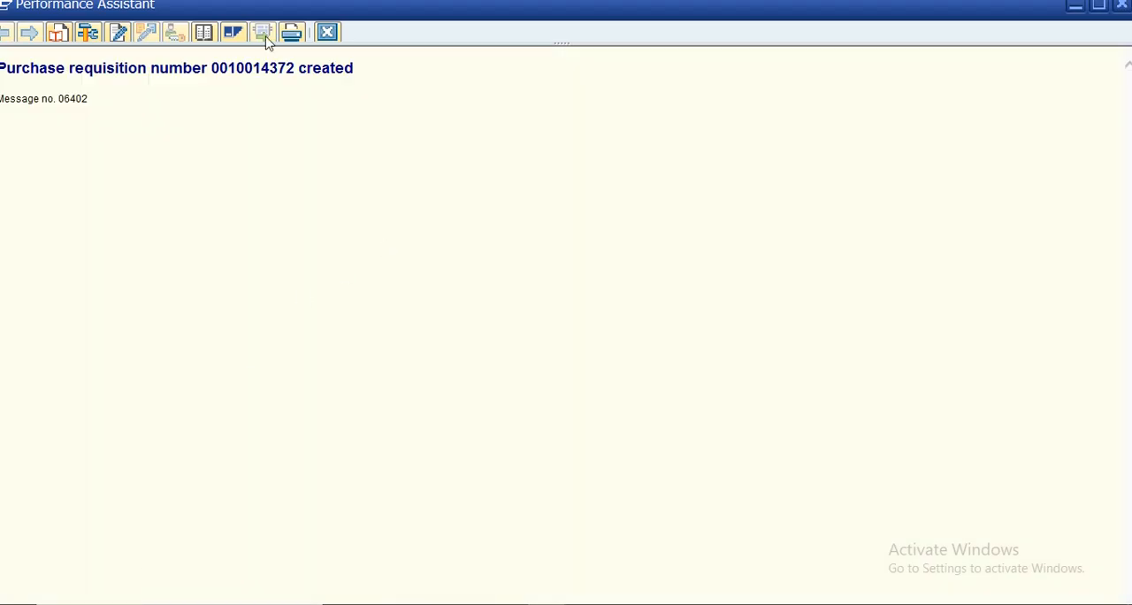
click(326, 32)
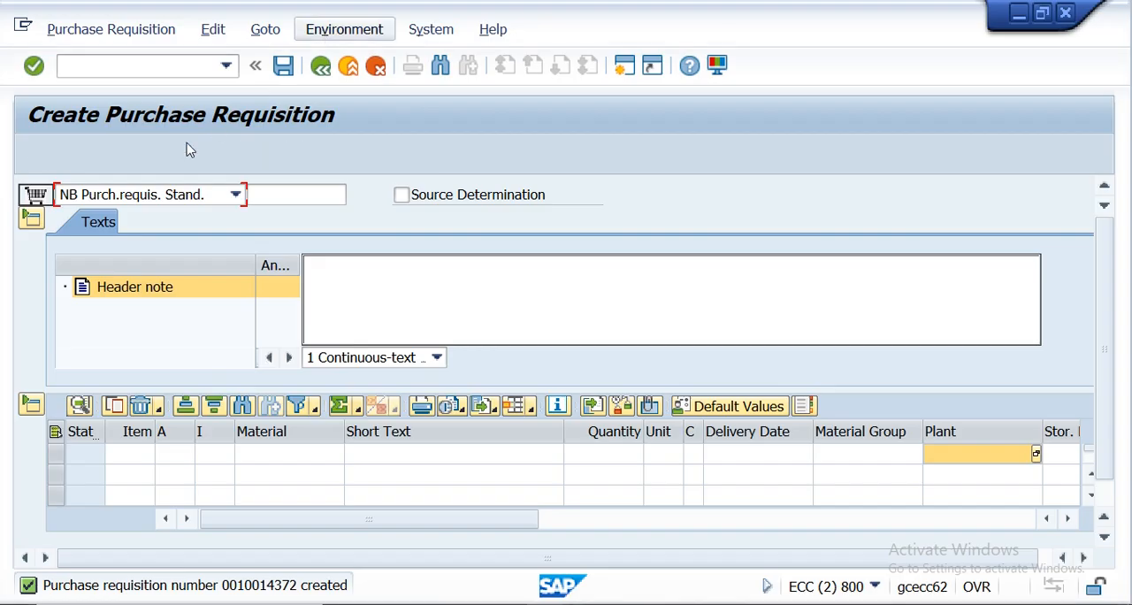
- Open the Create Purchase Order transaction and set purchasing organization KRP1 and company code KRIP in the header's organizational data
click(165, 65)
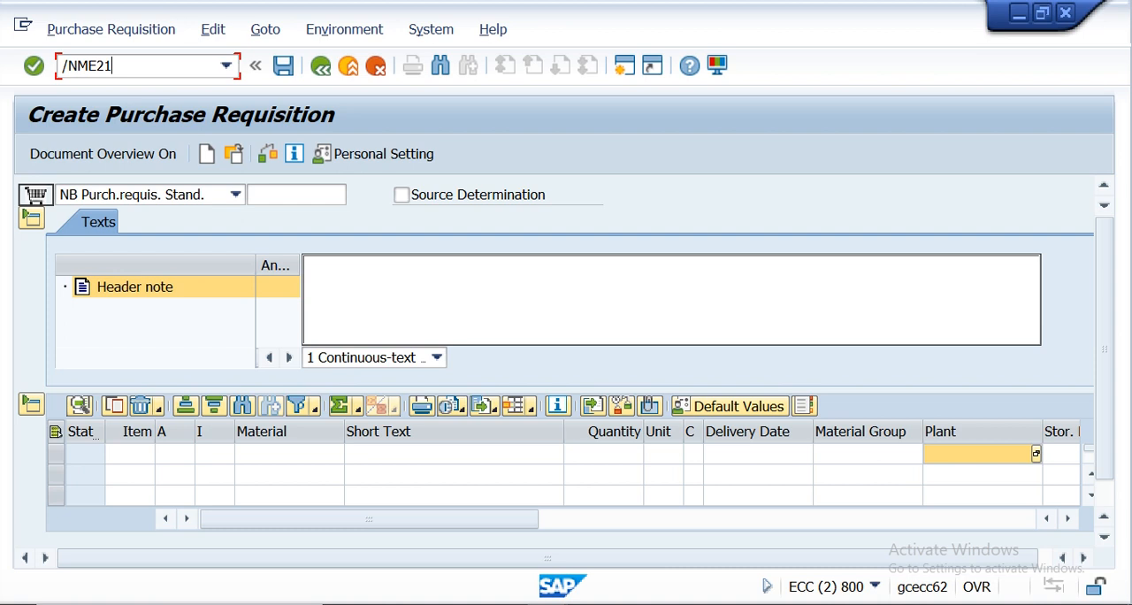
key(Return)
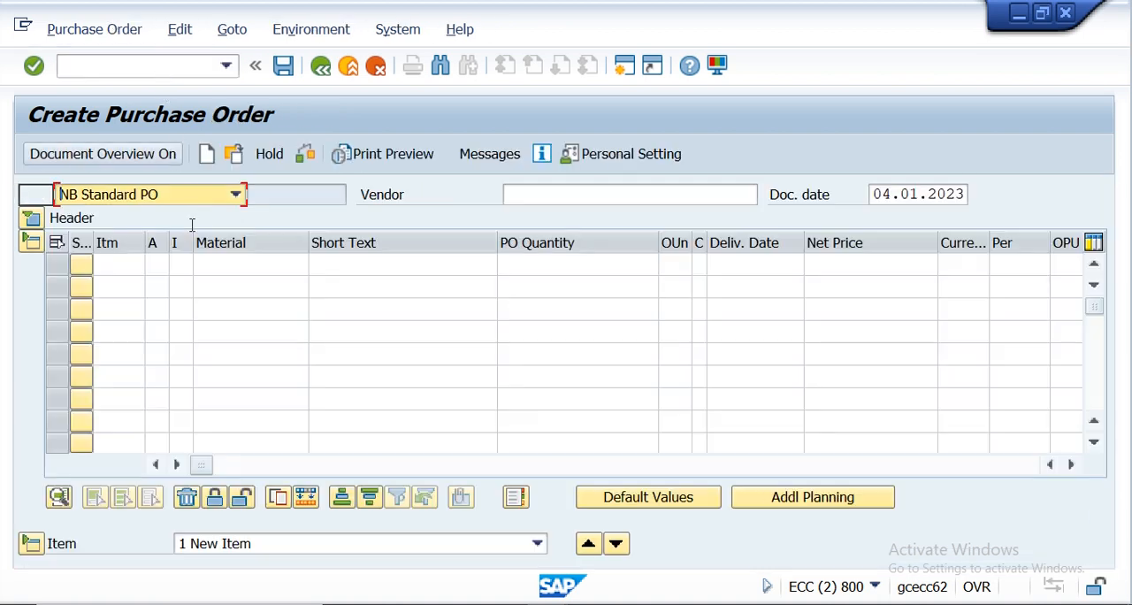
click(31, 218)
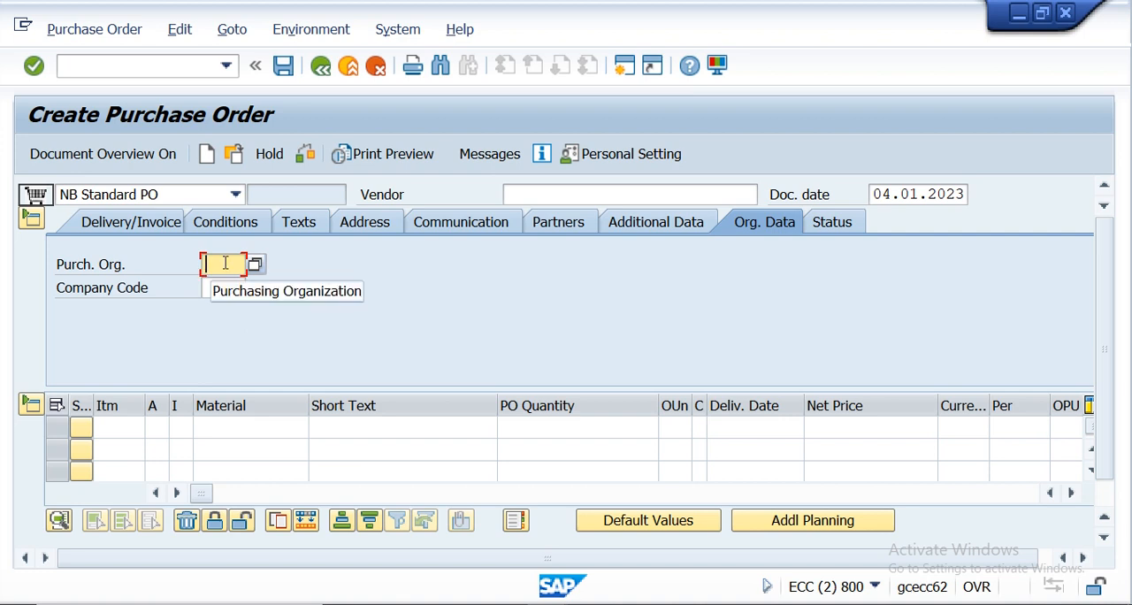
text(KRP1)
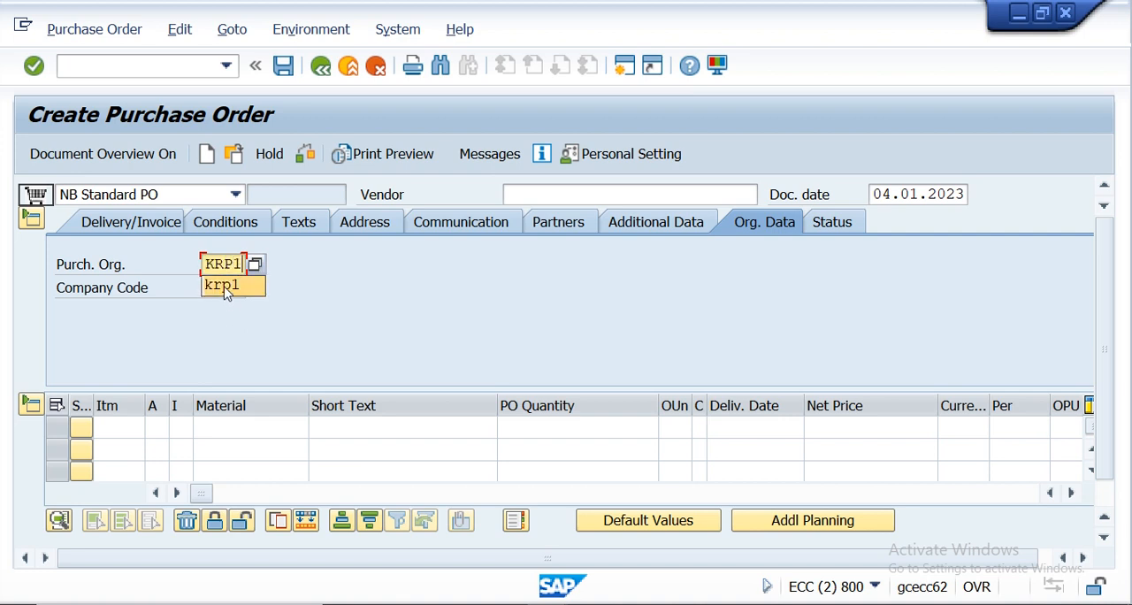
click(225, 286)
text(KRIP)
click(232, 310)
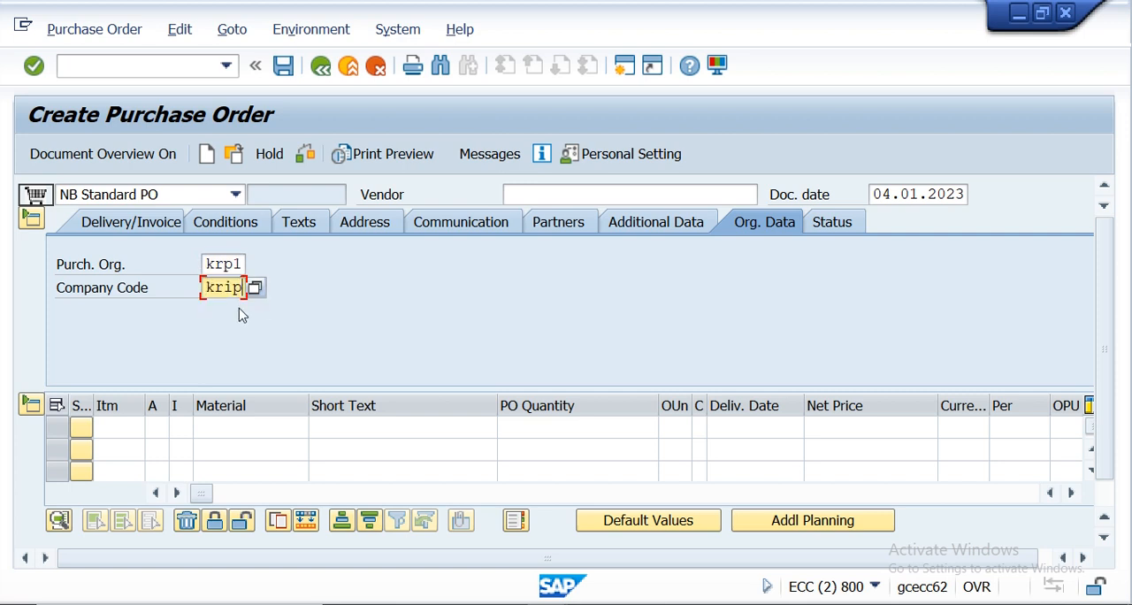
click(33, 222)
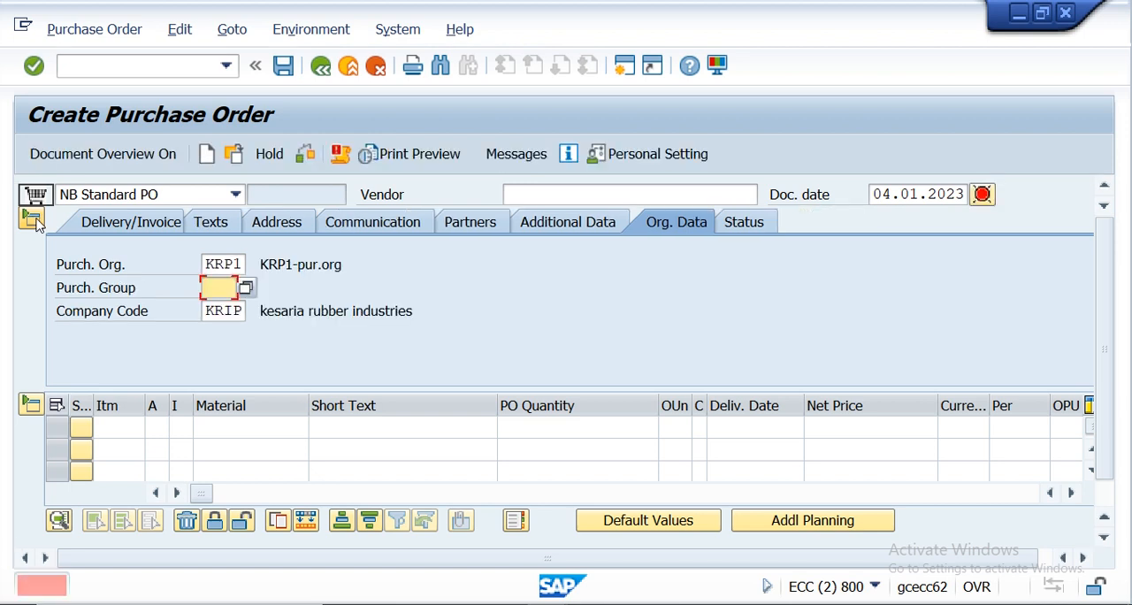
- Set the purchasing group to 001 in the order header and enter the suggested vendor account
key(F4)
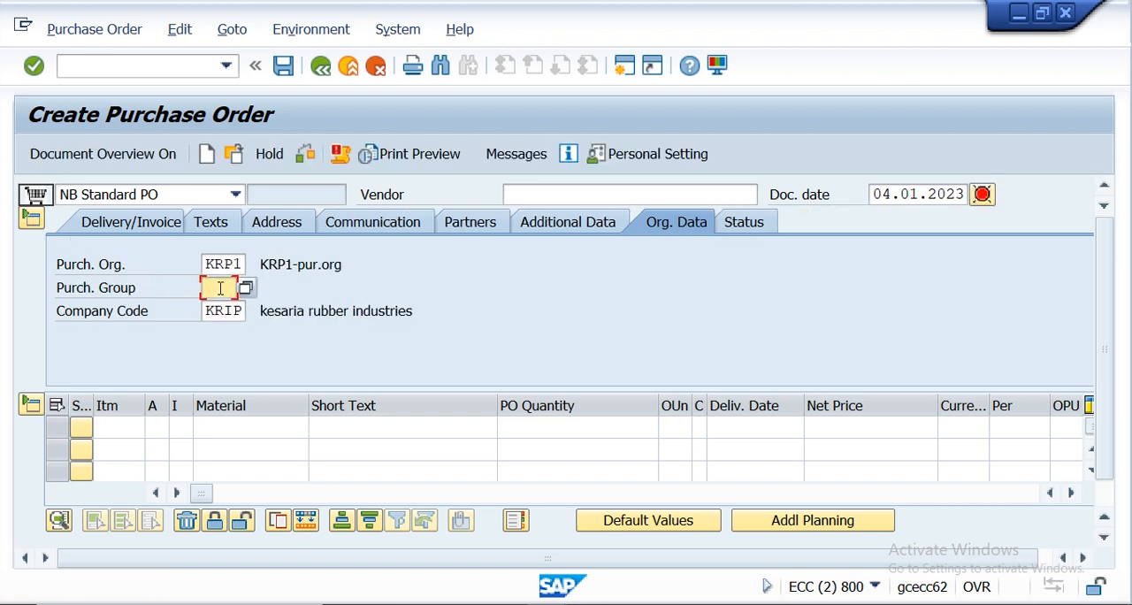
click(246, 288)
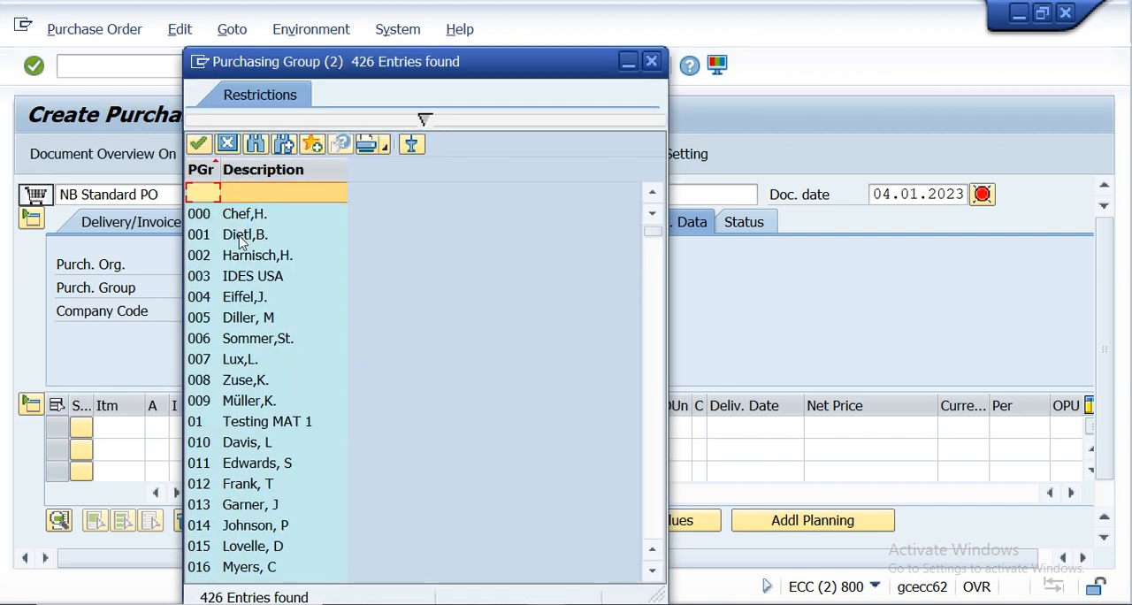
double_click(239, 237)
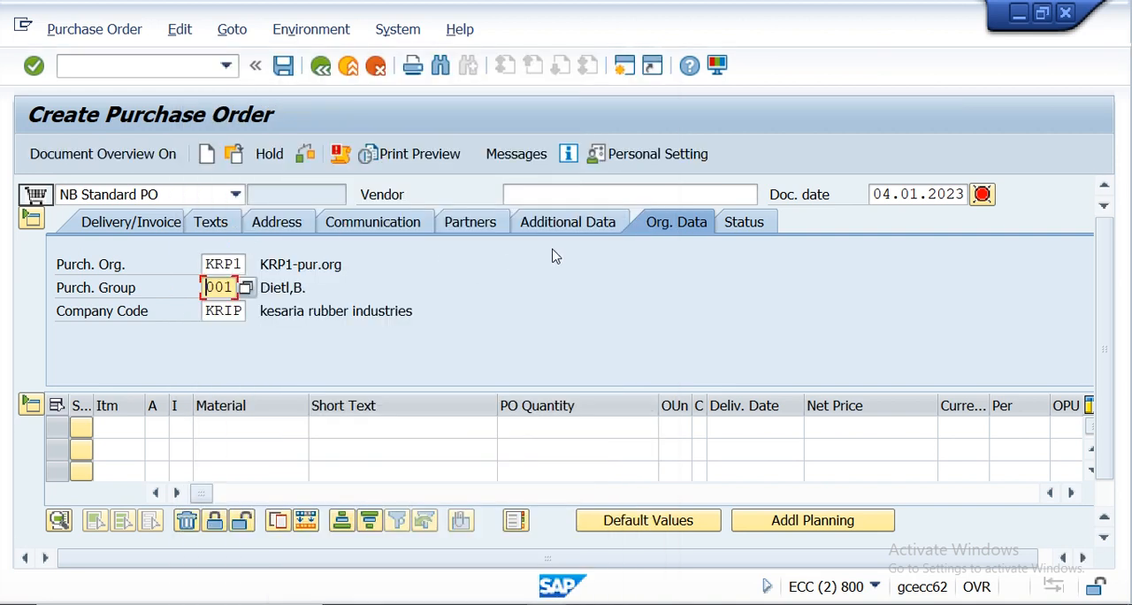
click(555, 197)
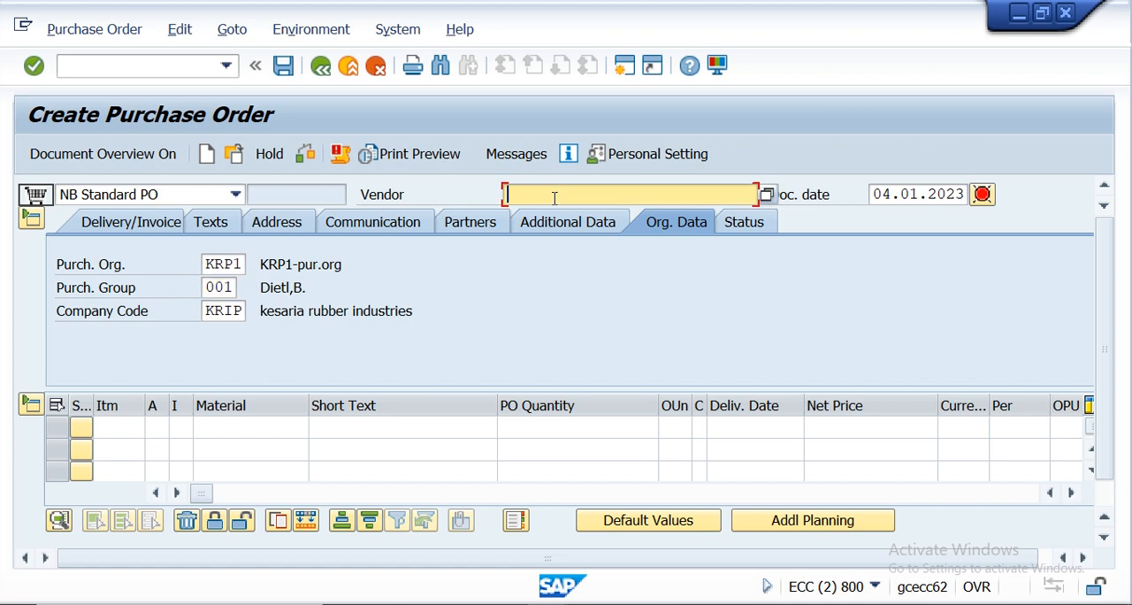
text(A)
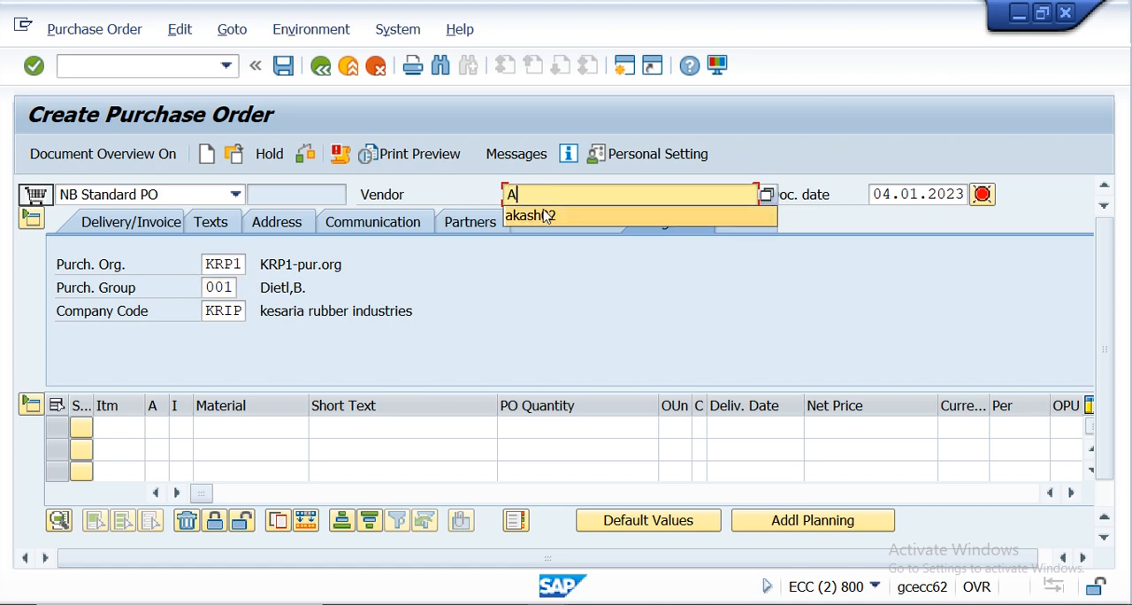
click(546, 218)
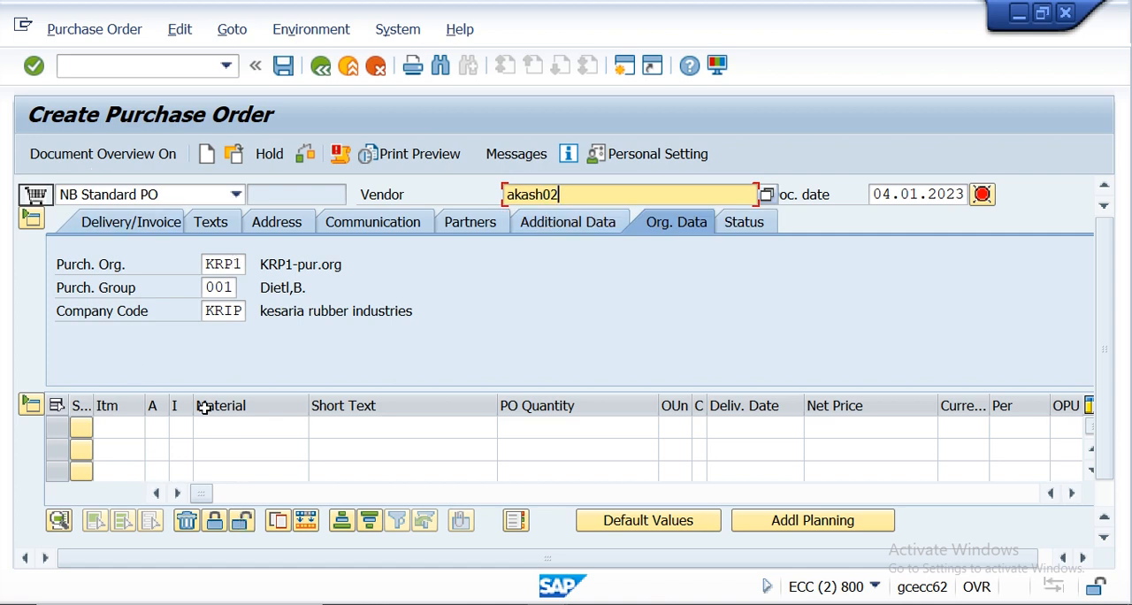
- Enter an order item for material Error01 with quantity 10, net price 199 INR and plant KR01
click(216, 426)
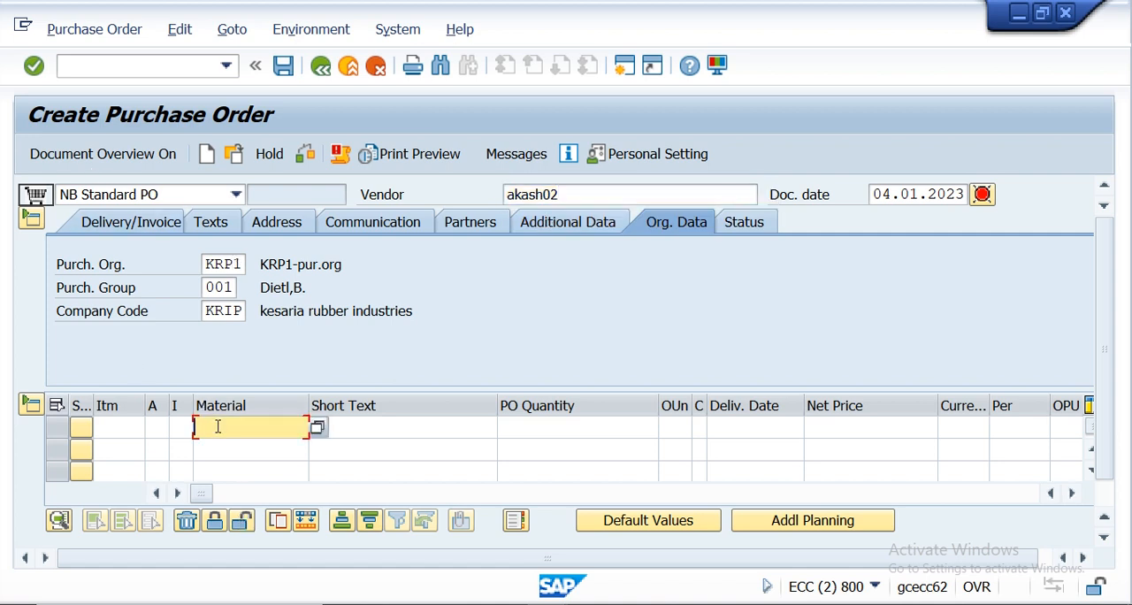
text(Error01)
click(511, 428)
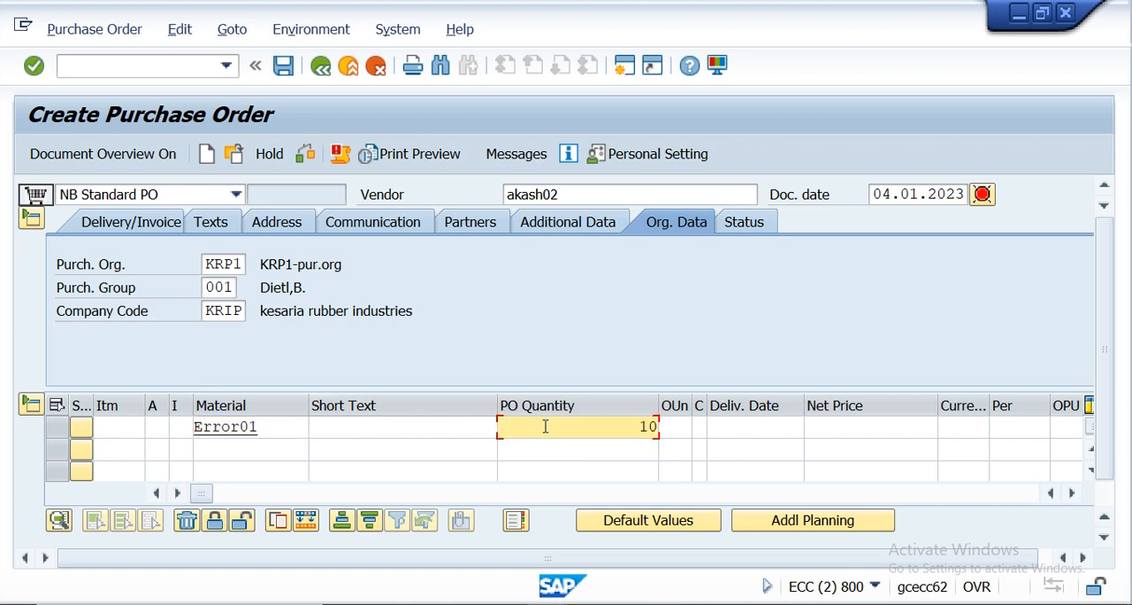
click(834, 426)
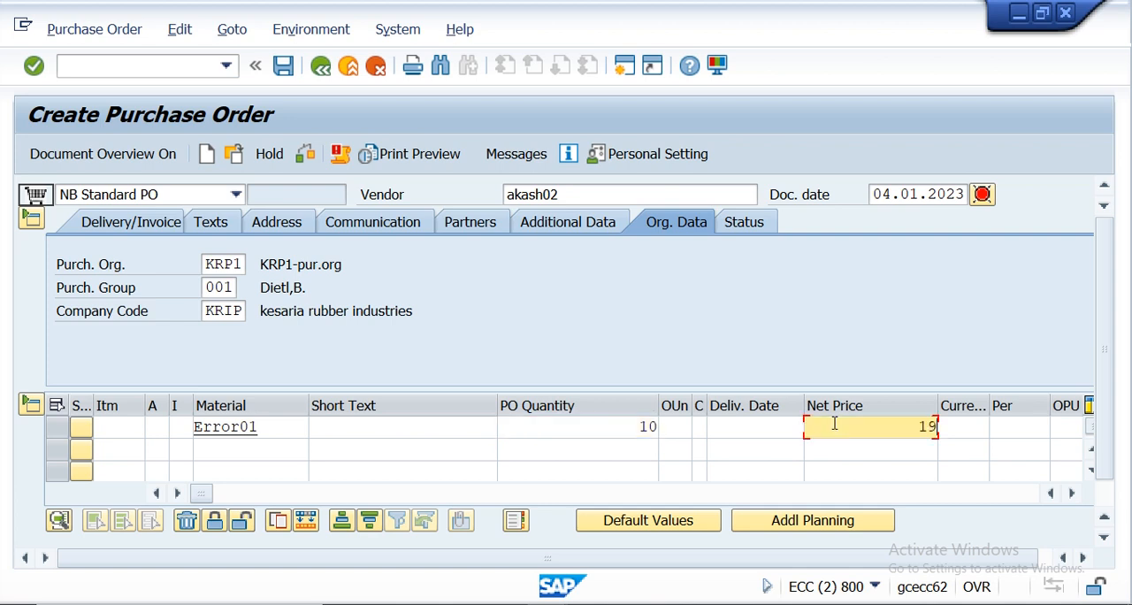
click(966, 426)
text(inr)
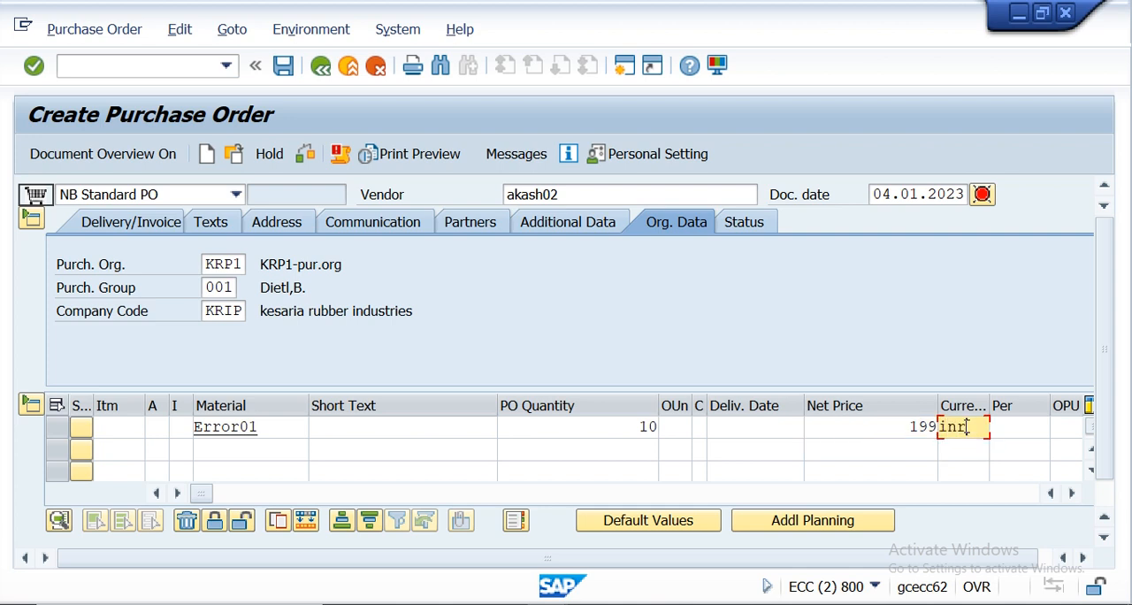
click(1074, 496)
click(1073, 494)
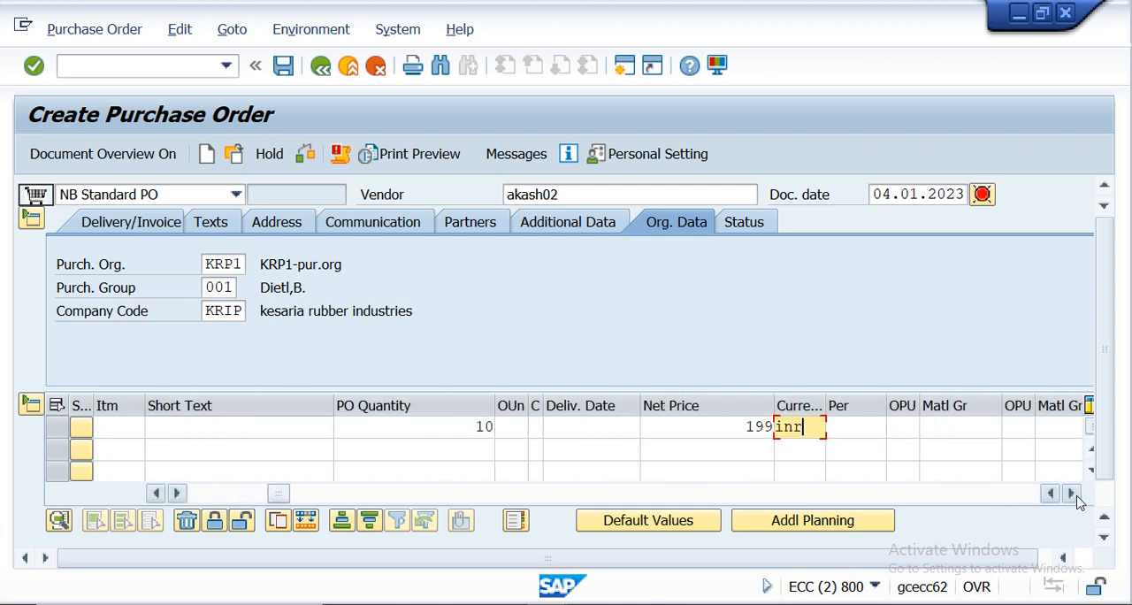
click(1073, 493)
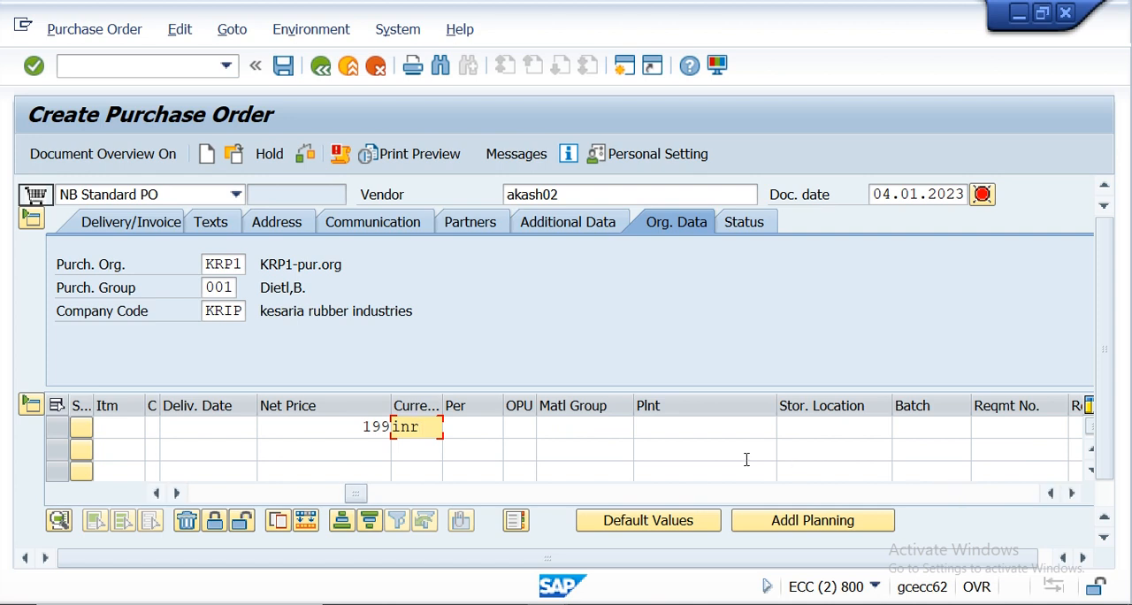
click(687, 427)
text(kr01)
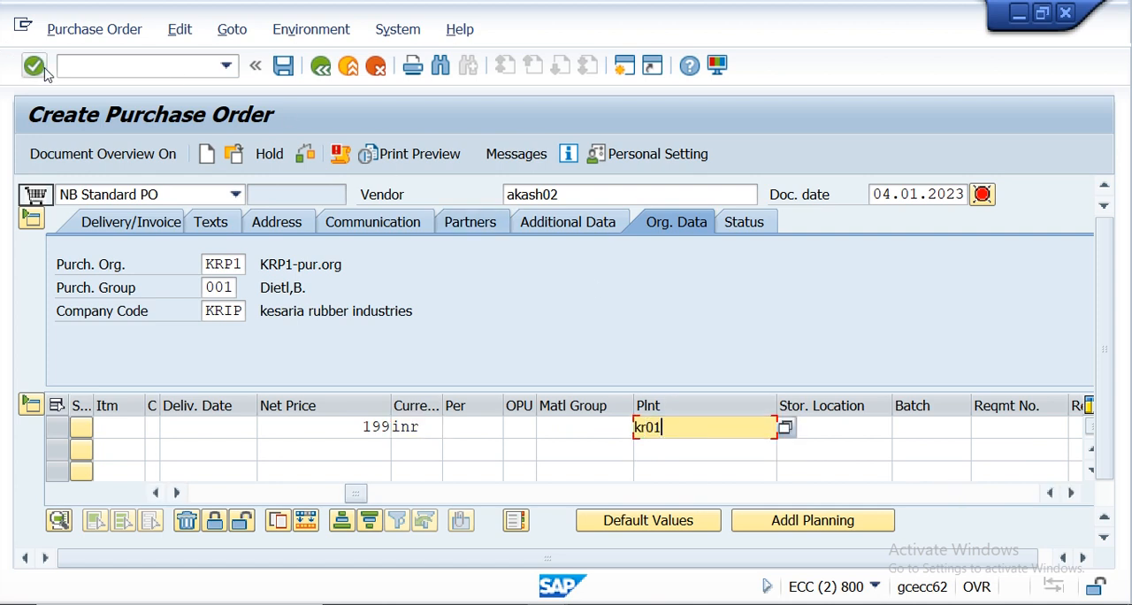
- Check the purchase order and view the details of the resulting status message
click(305, 156)
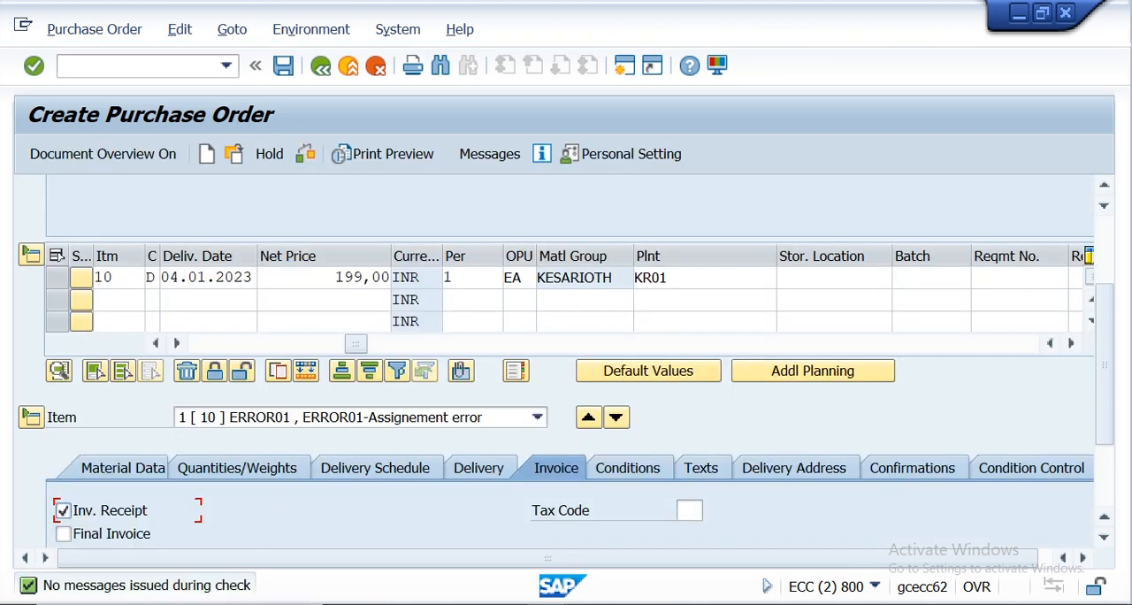
double_click(165, 588)
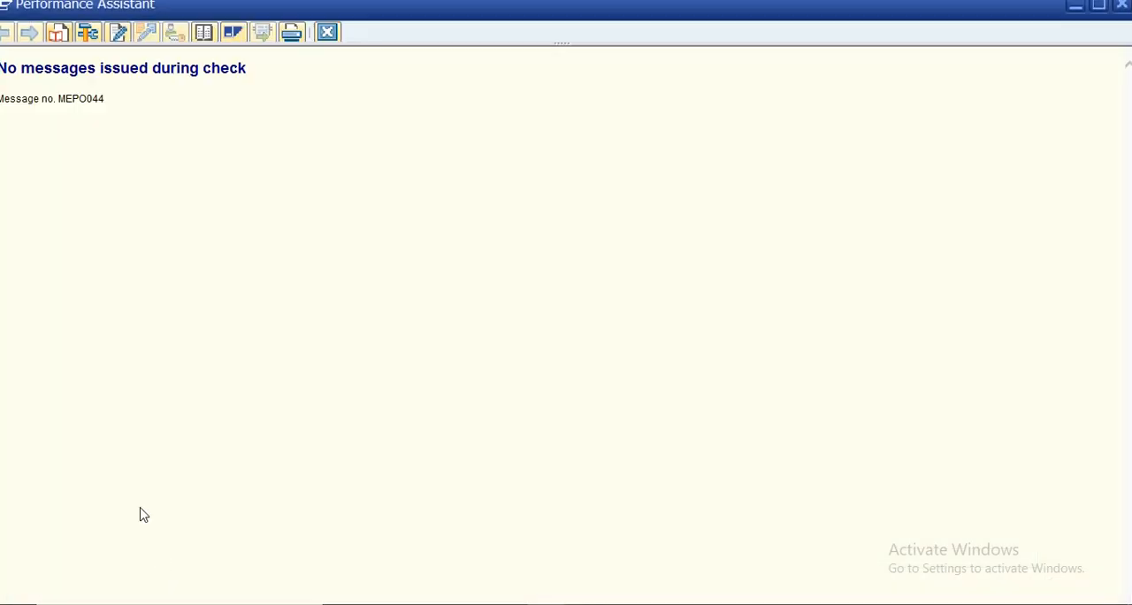
click(327, 31)
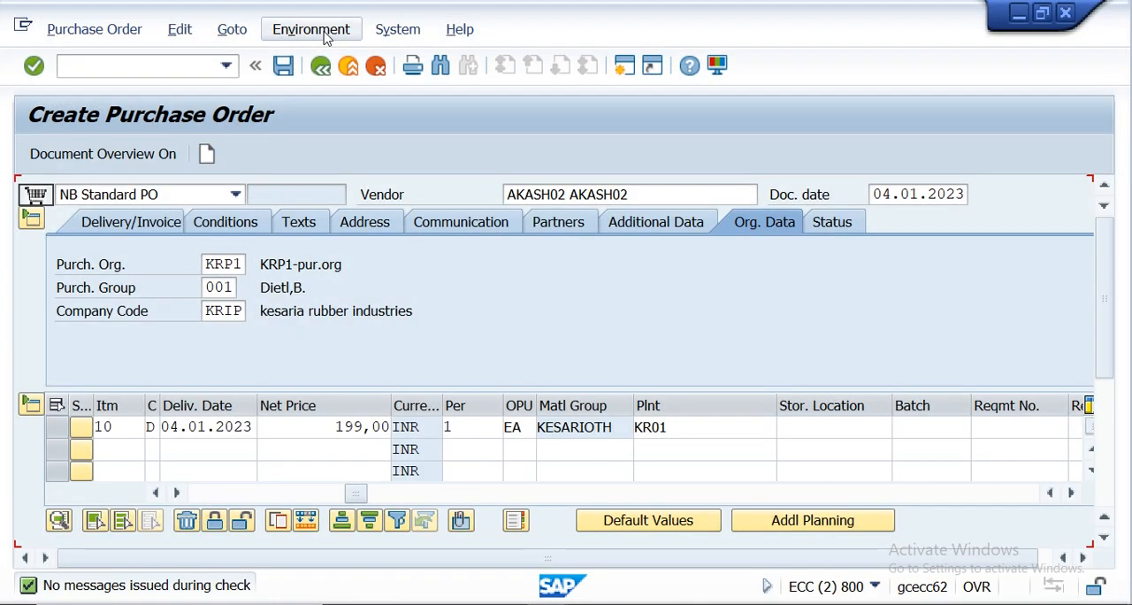
- Save the purchase order and close the SAP session
click(285, 69)
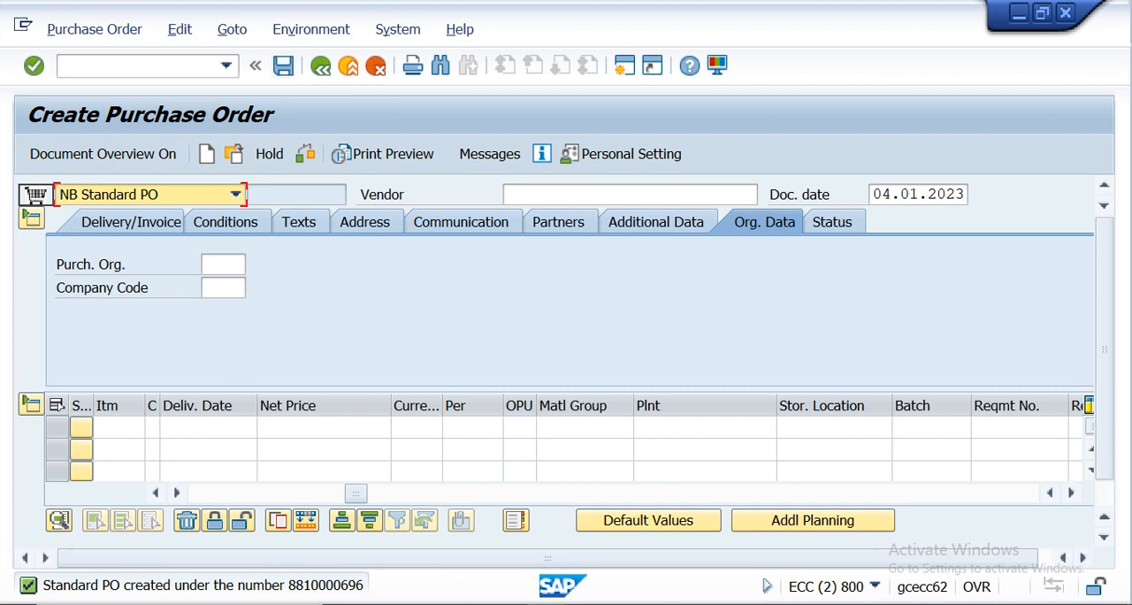
click(156, 63)
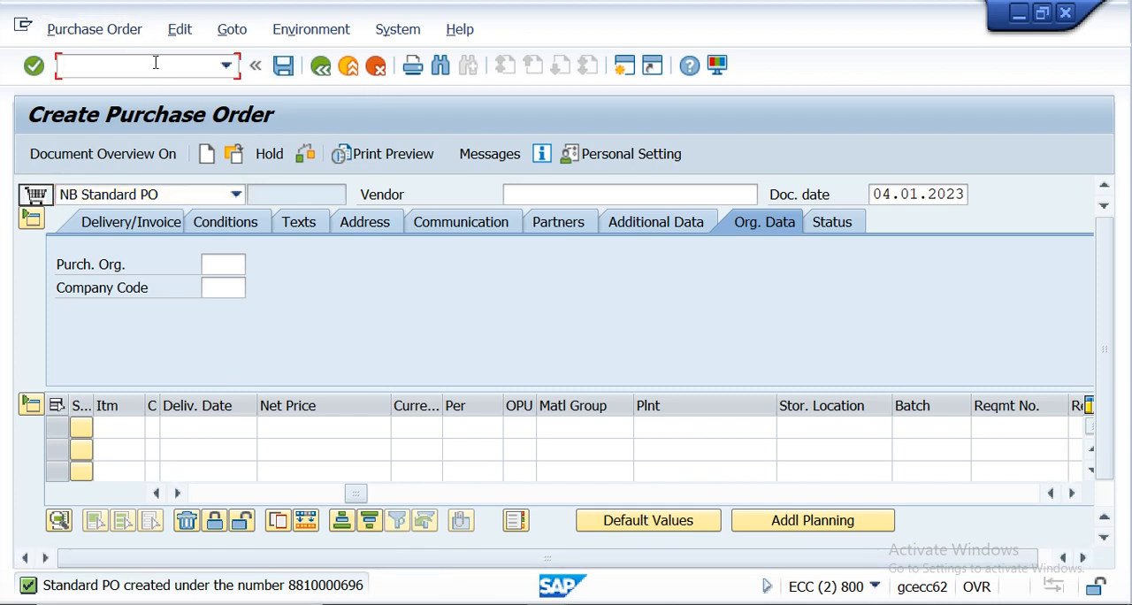
key(Return)
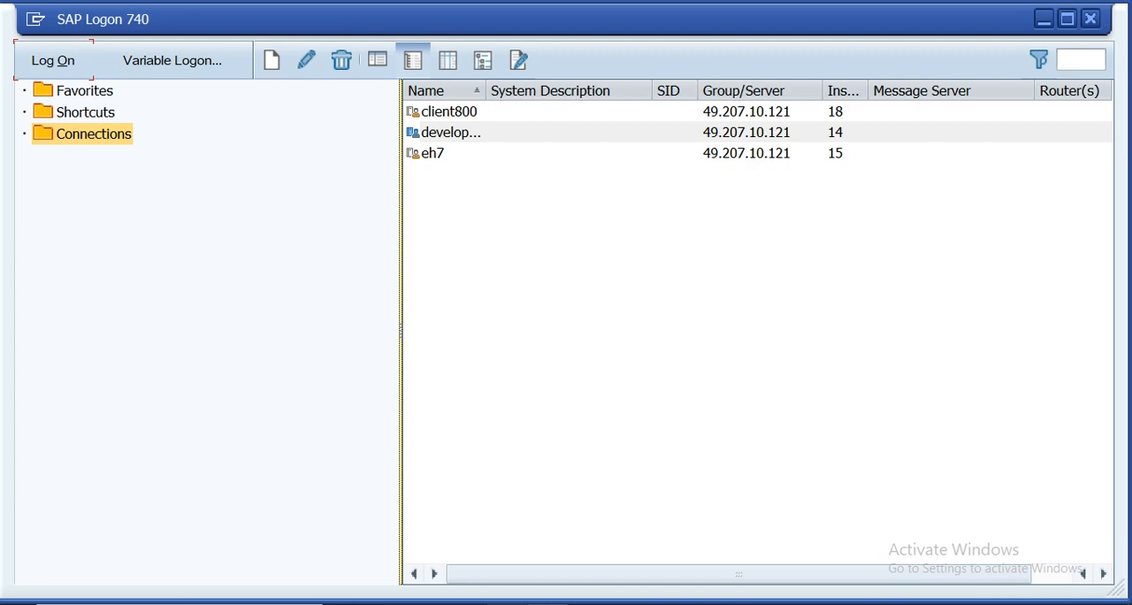
- Switch to the Word document on the account assignment error and review the error message and its diagnosis
scroll(352, 389, up, 6)
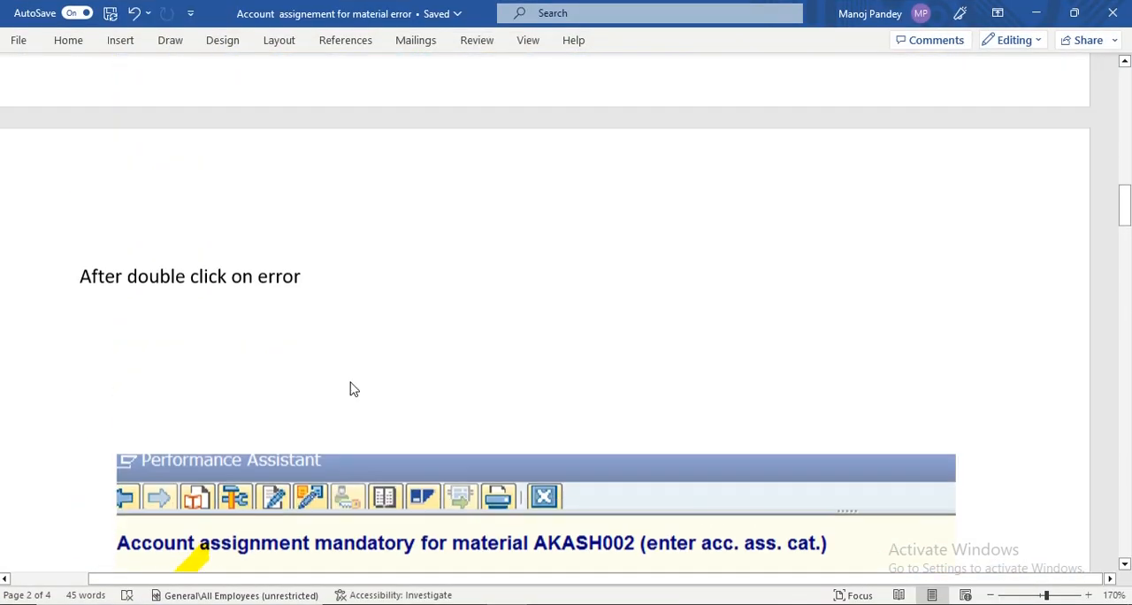
scroll(351, 386, up, 8)
scroll(352, 383, down, 8)
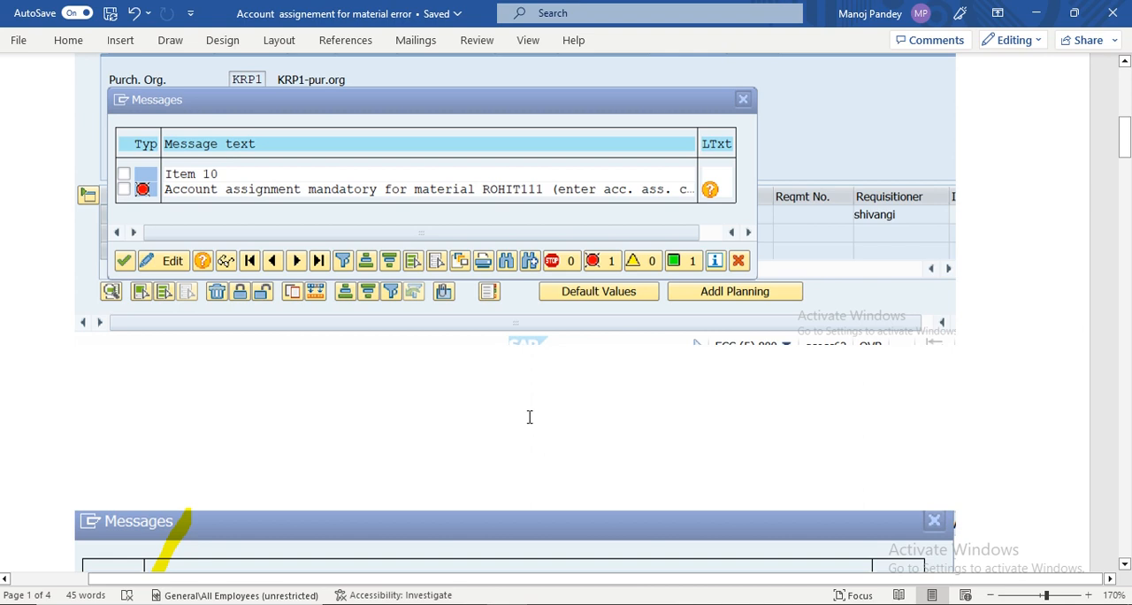
scroll(473, 413, down, 5)
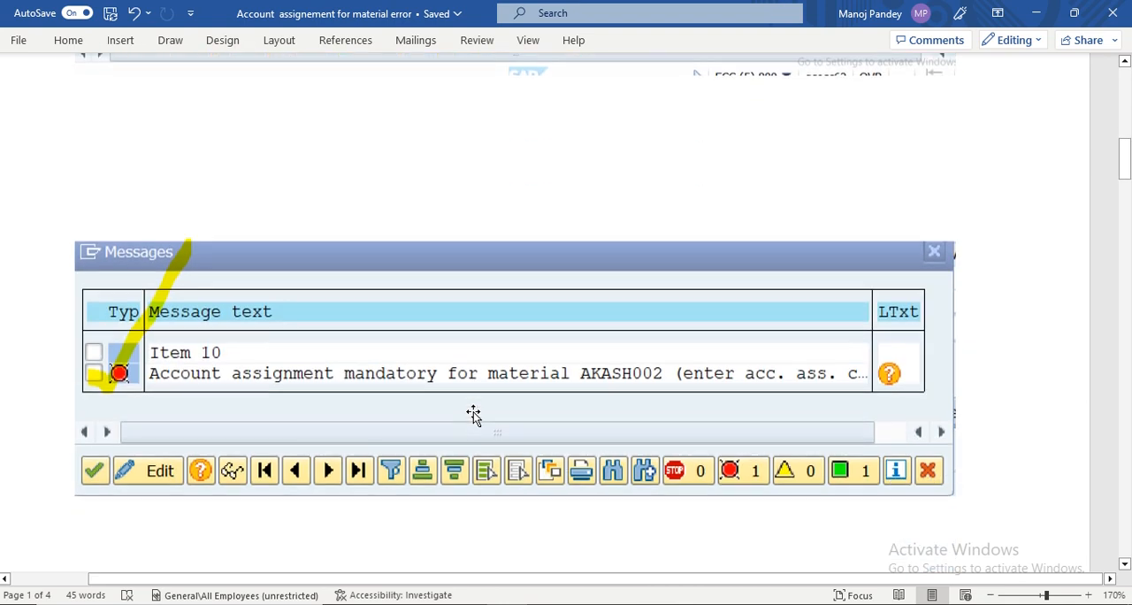
scroll(473, 411, down, 2)
scroll(475, 412, down, 3)
scroll(476, 411, up, 4)
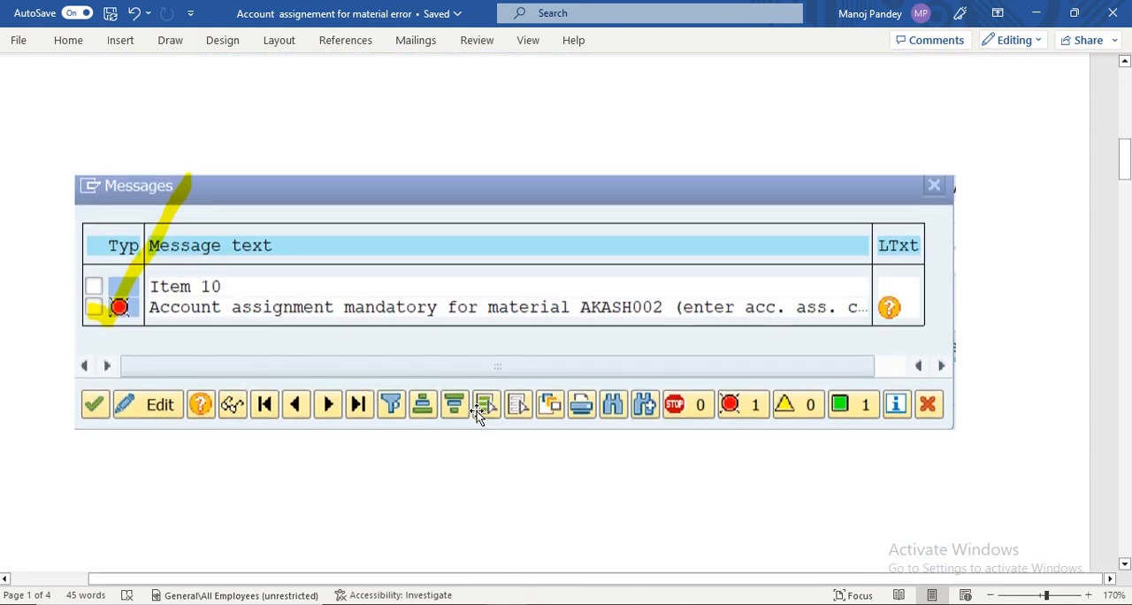
scroll(477, 412, down, 5)
scroll(478, 414, down, 4)
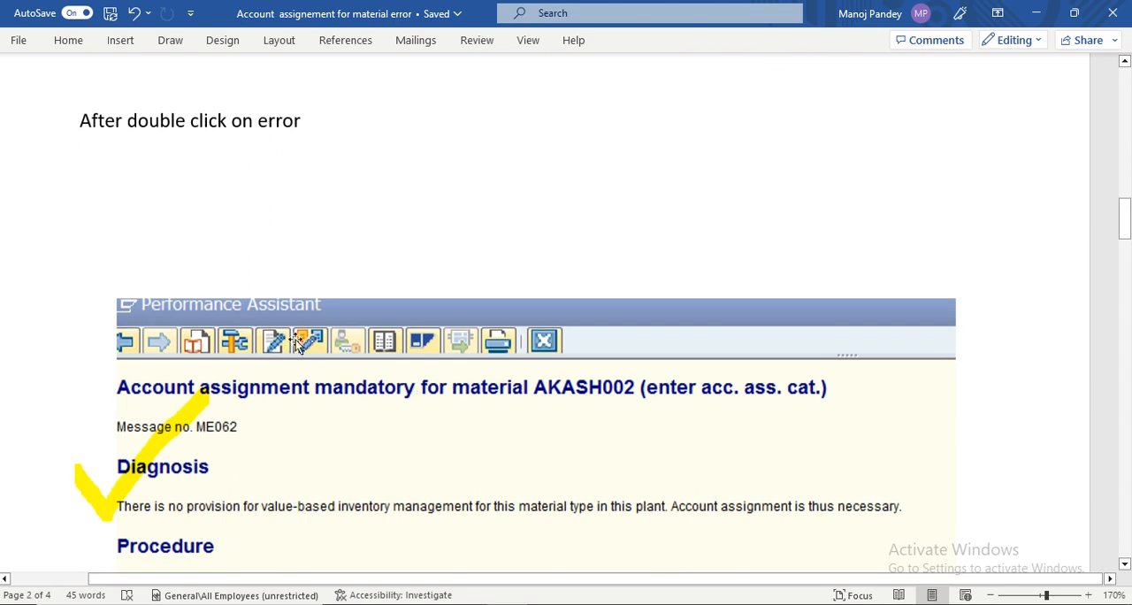
- Review the documented OMS2 quantity/value updating settings for the plant and material type, and the final purchase requisition check
scroll(311, 340, down, 8)
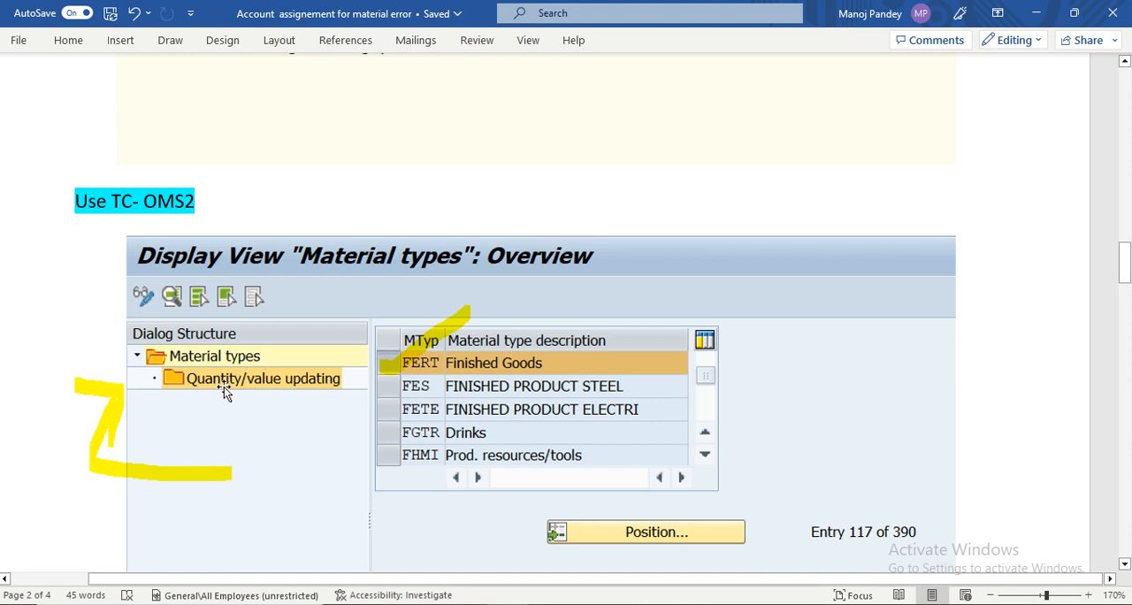
scroll(410, 466, down, 3)
scroll(411, 466, down, 7)
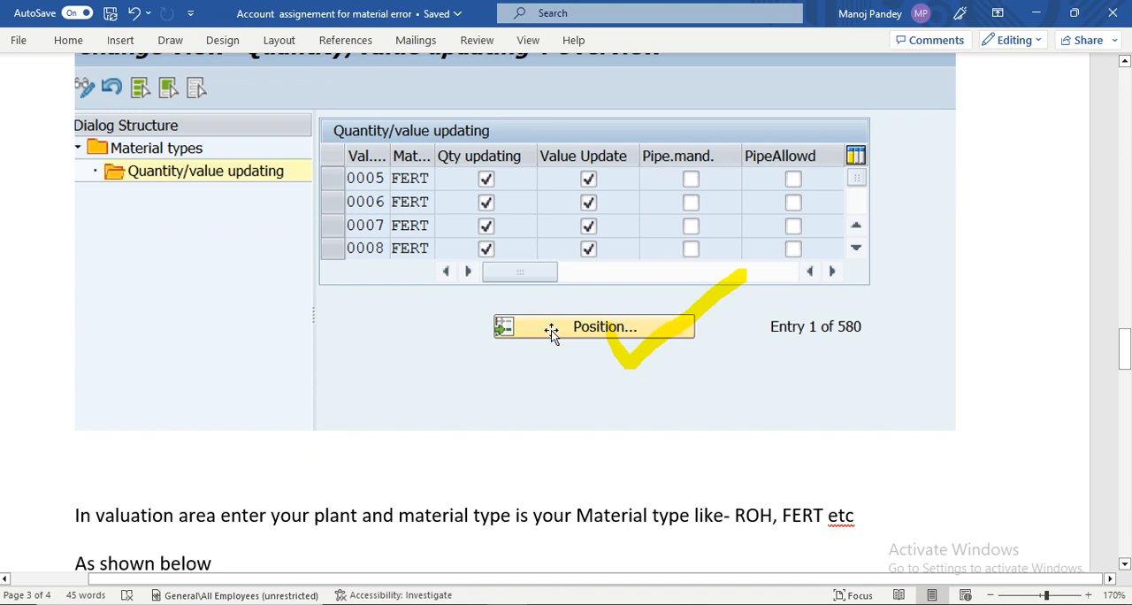
scroll(321, 436, down, 2)
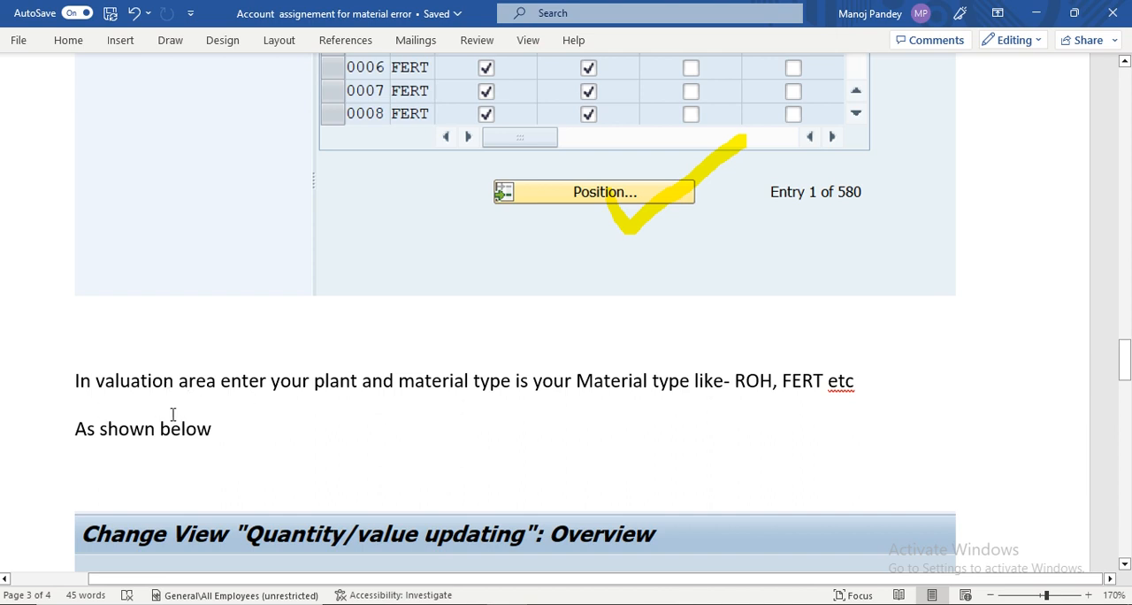
scroll(194, 409, down, 3)
scroll(196, 412, down, 3)
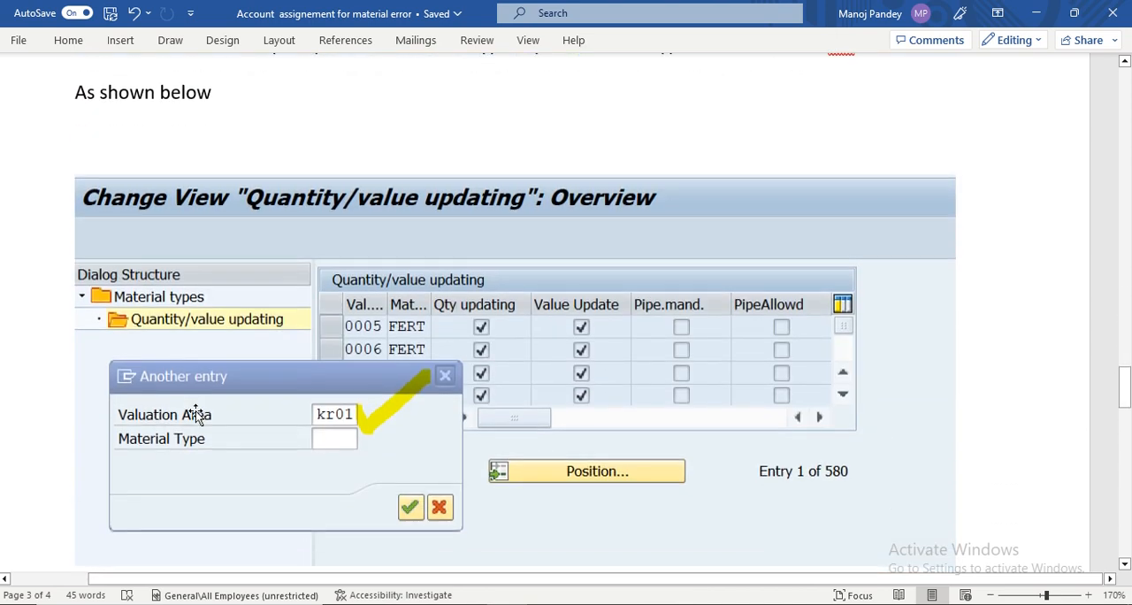
scroll(327, 427, down, 1)
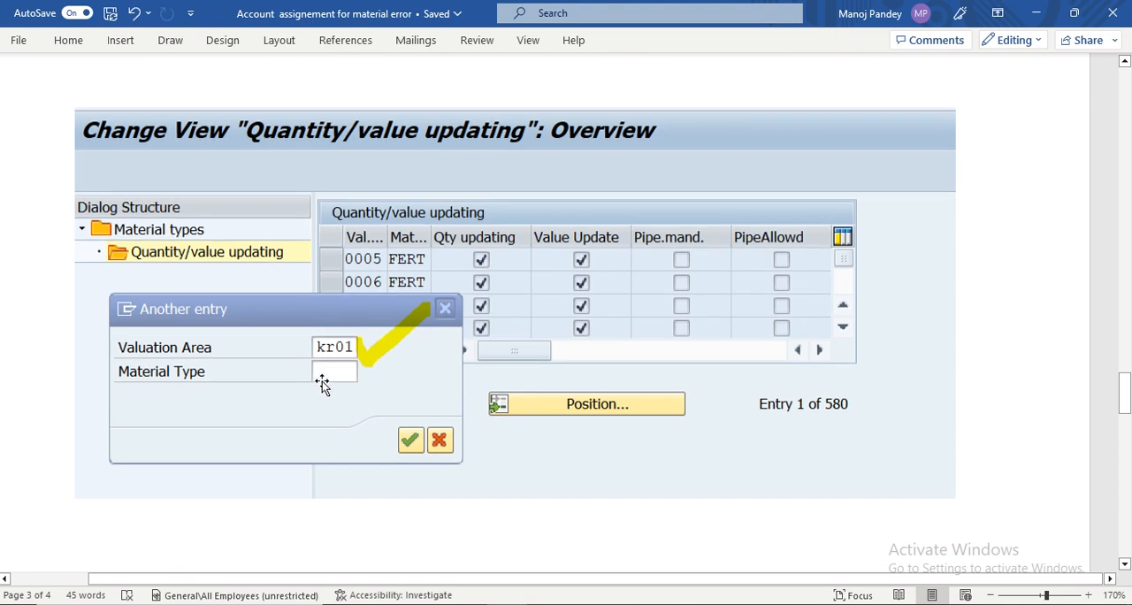
scroll(323, 389, down, 6)
scroll(366, 366, down, 5)
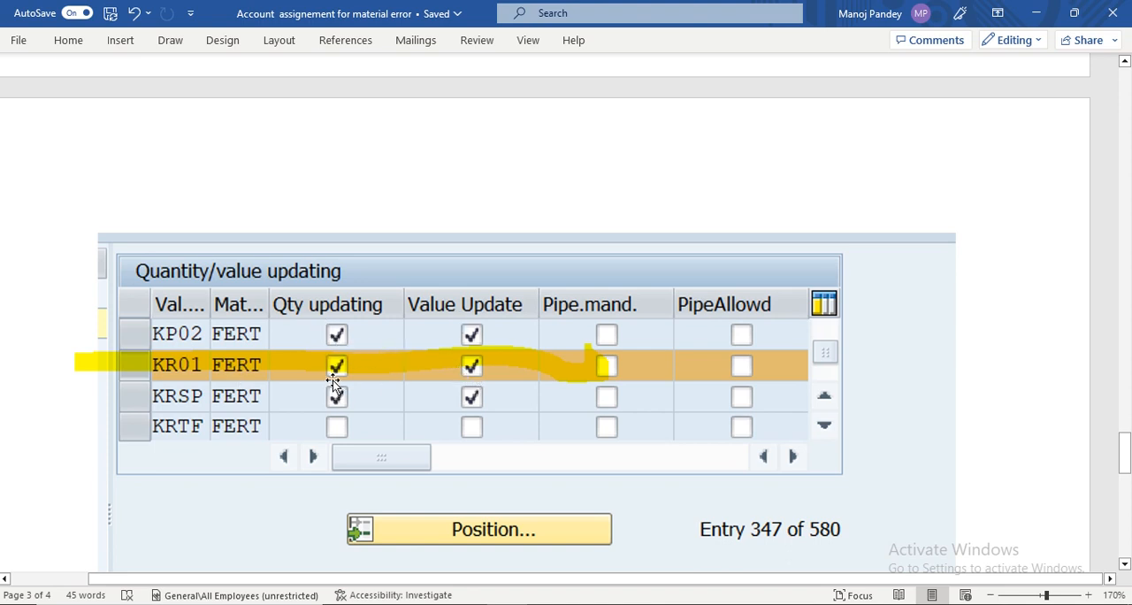
scroll(477, 402, down, 5)
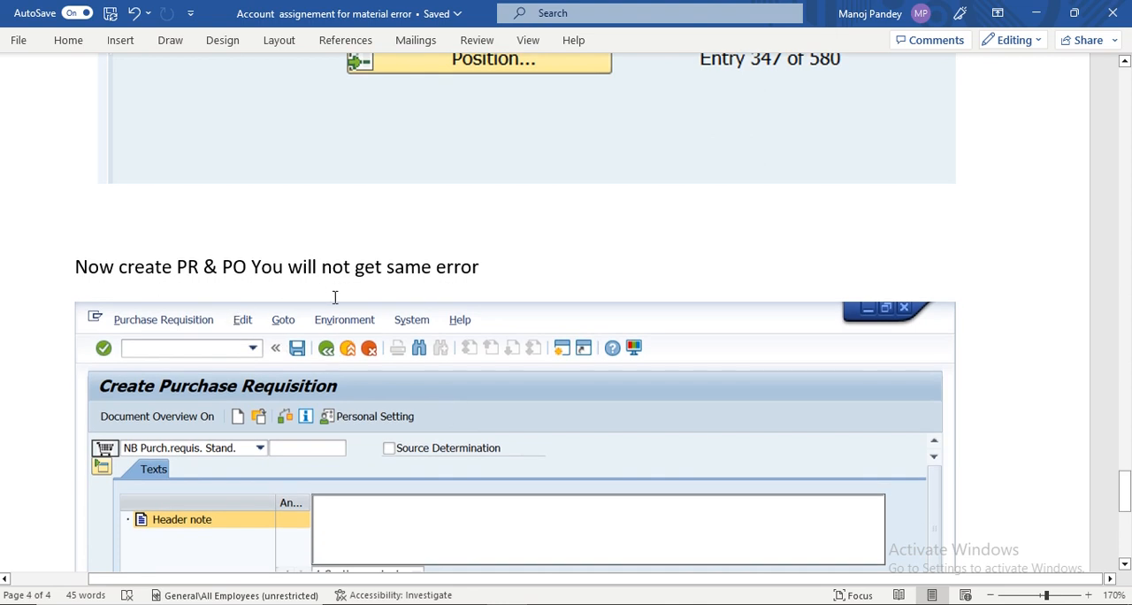
scroll(335, 298, down, 5)
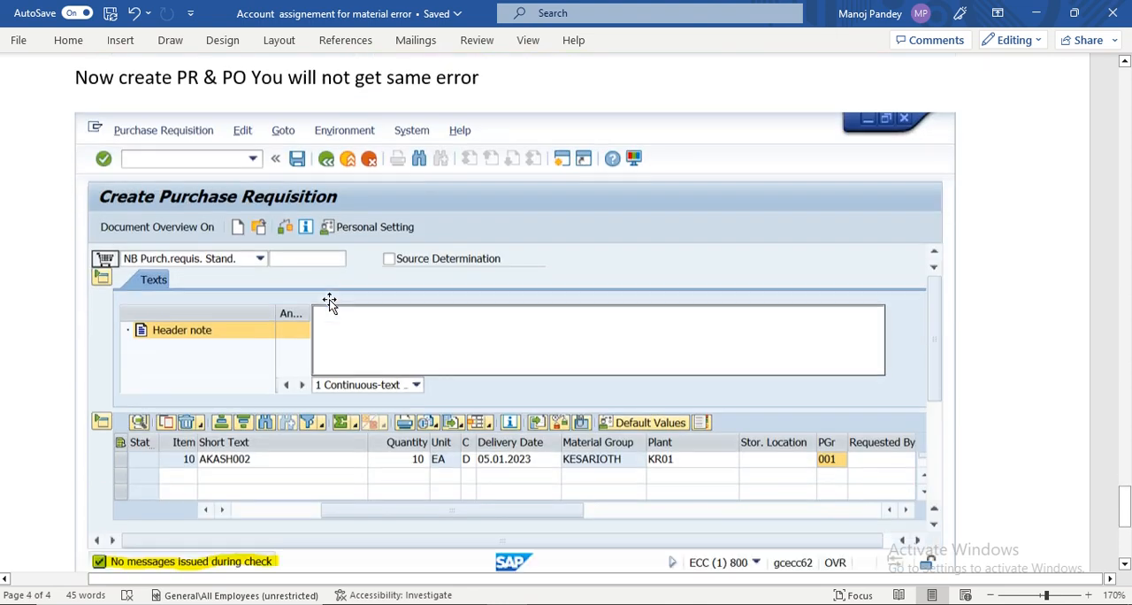
scroll(333, 300, down, 1)
scroll(333, 295, up, 10)
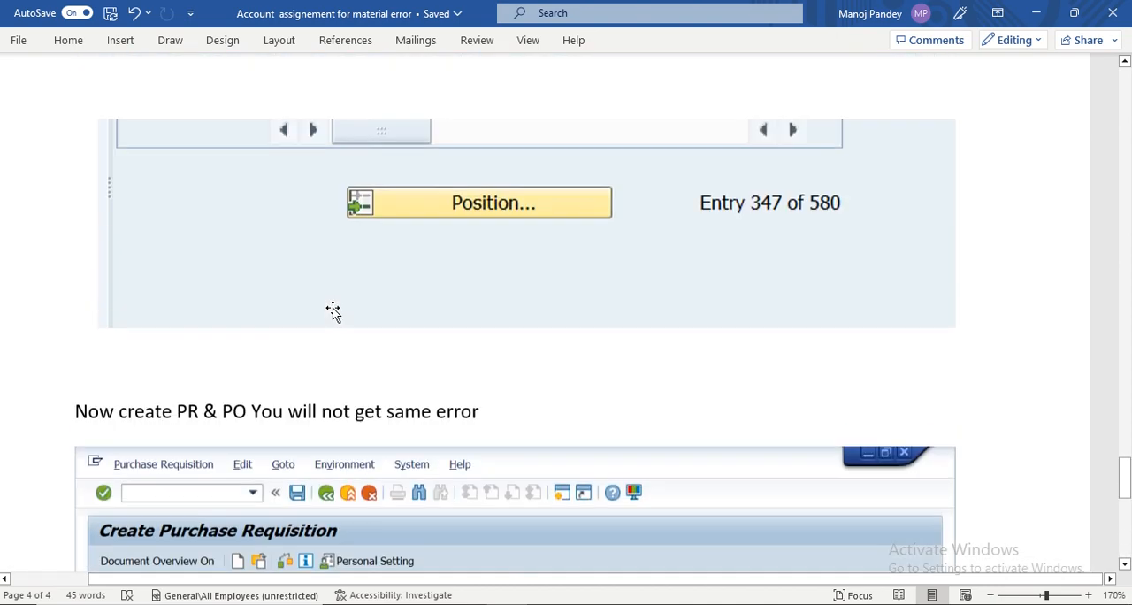
scroll(336, 305, up, 15)
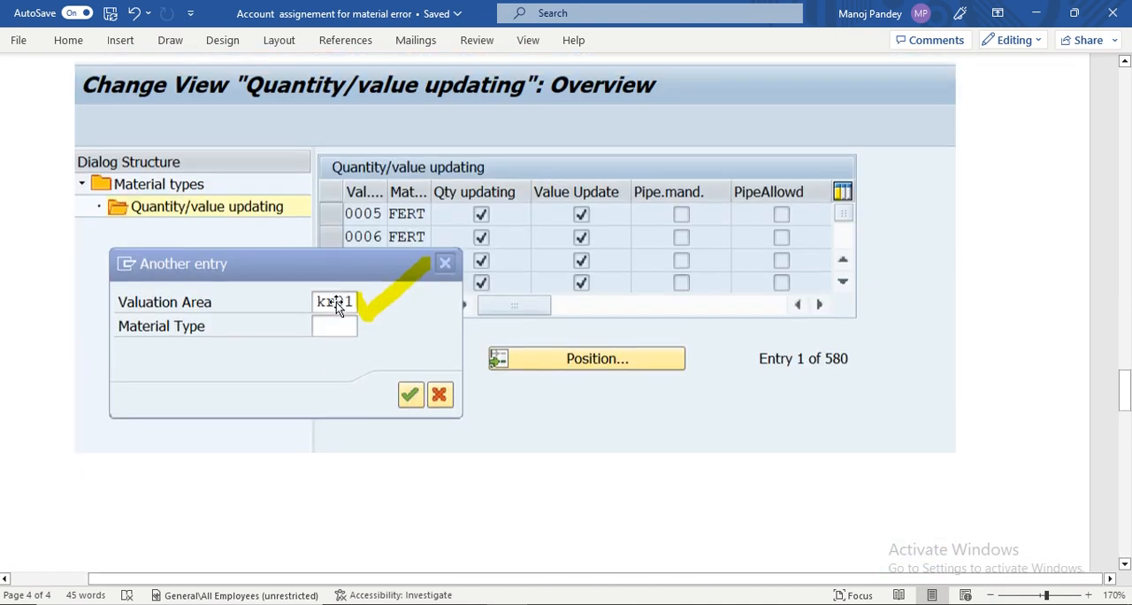
scroll(337, 304, up, 15)
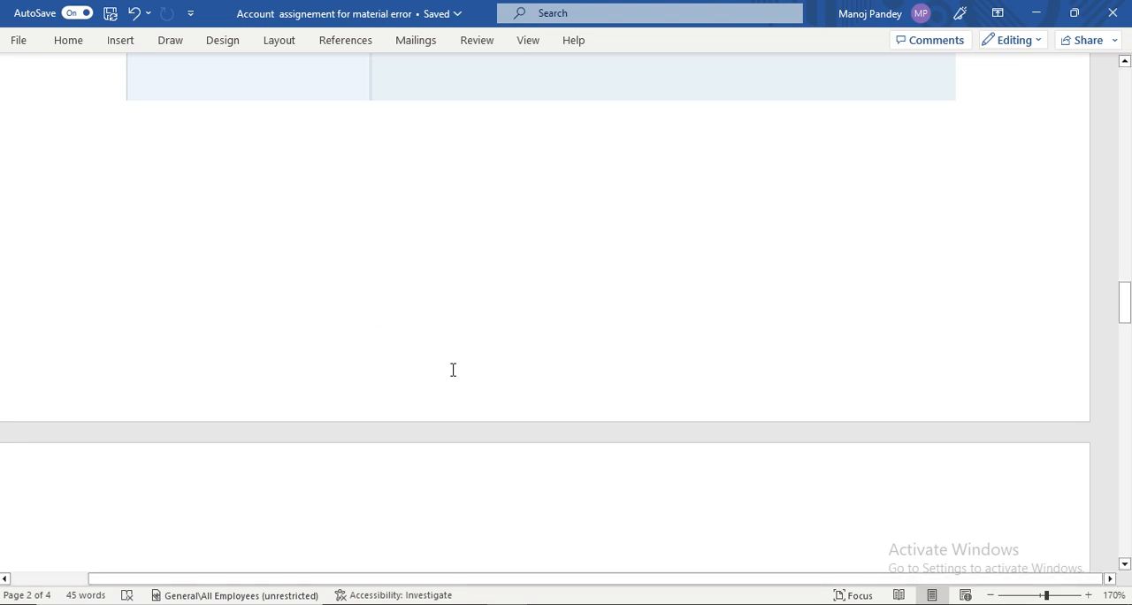
- Recap the document from the error title and message screenshot to the OMS2 material types overview with FERT and Quantity/value updating
scroll(453, 370, up, 10)
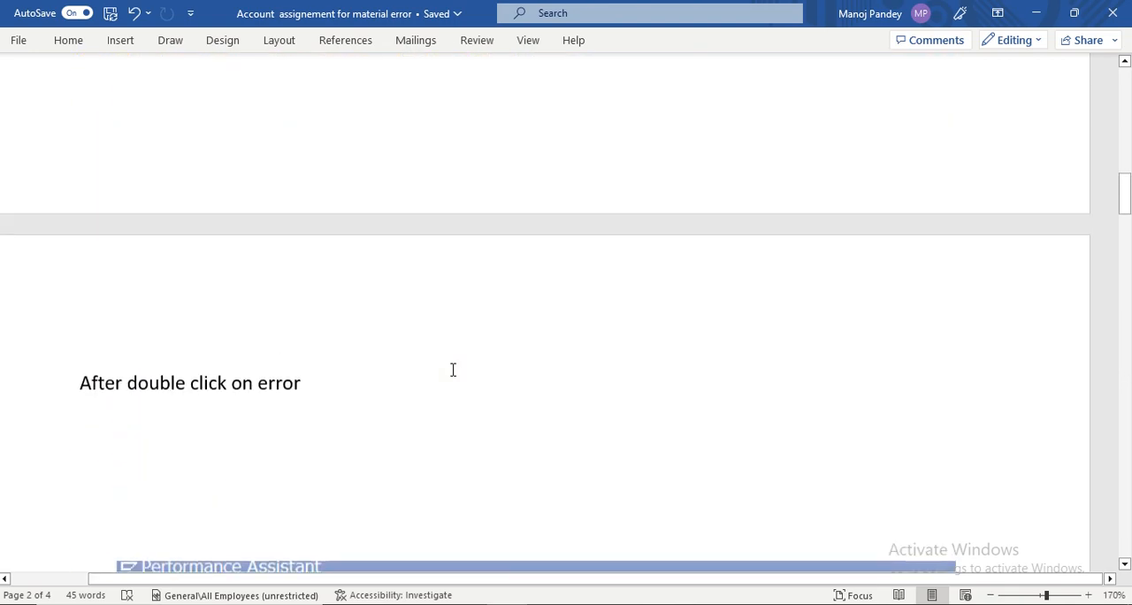
scroll(453, 370, up, 10)
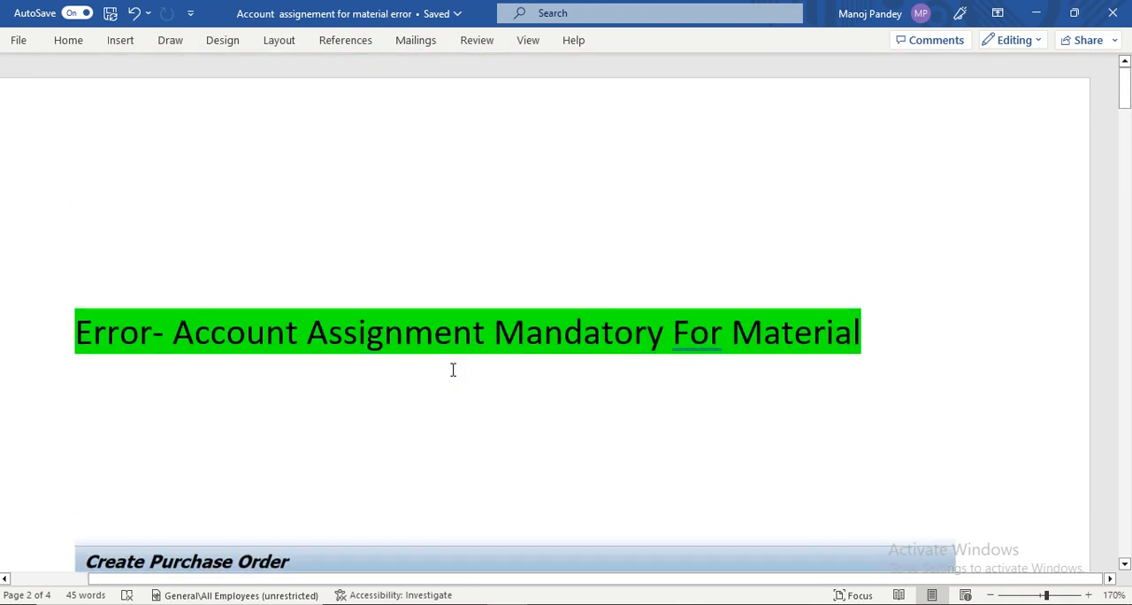
scroll(453, 370, down, 10)
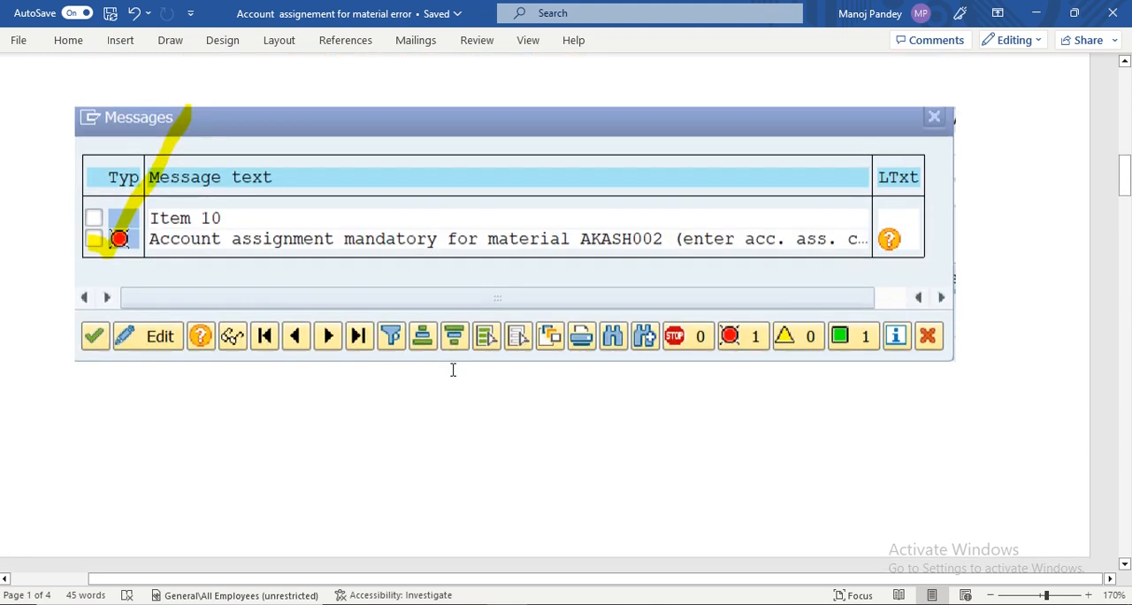
scroll(453, 370, down, 12)
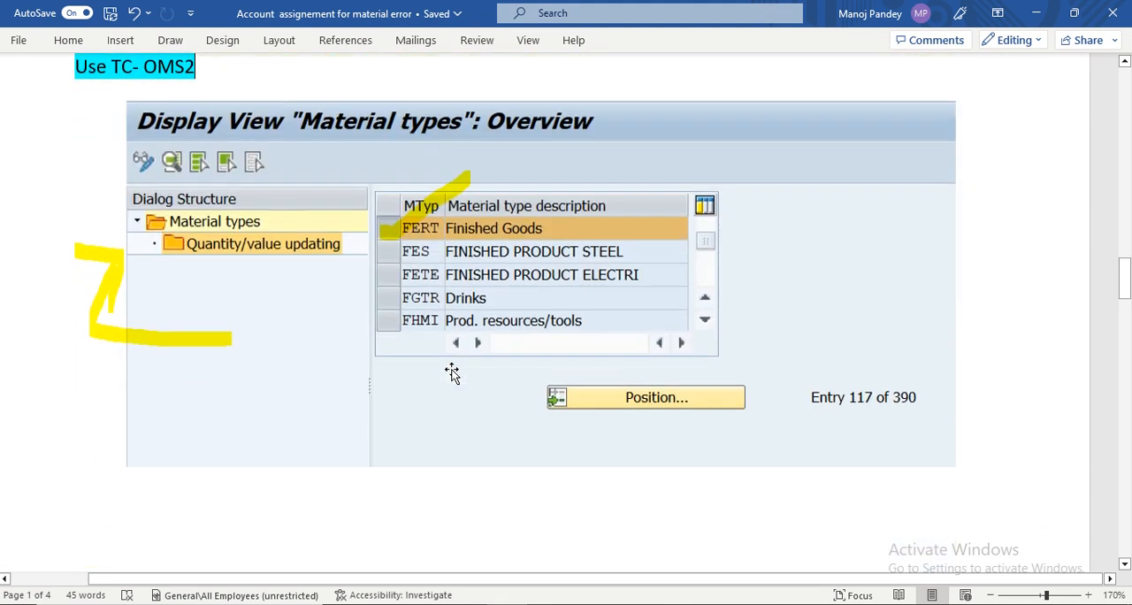
scroll(452, 372, down, 1)
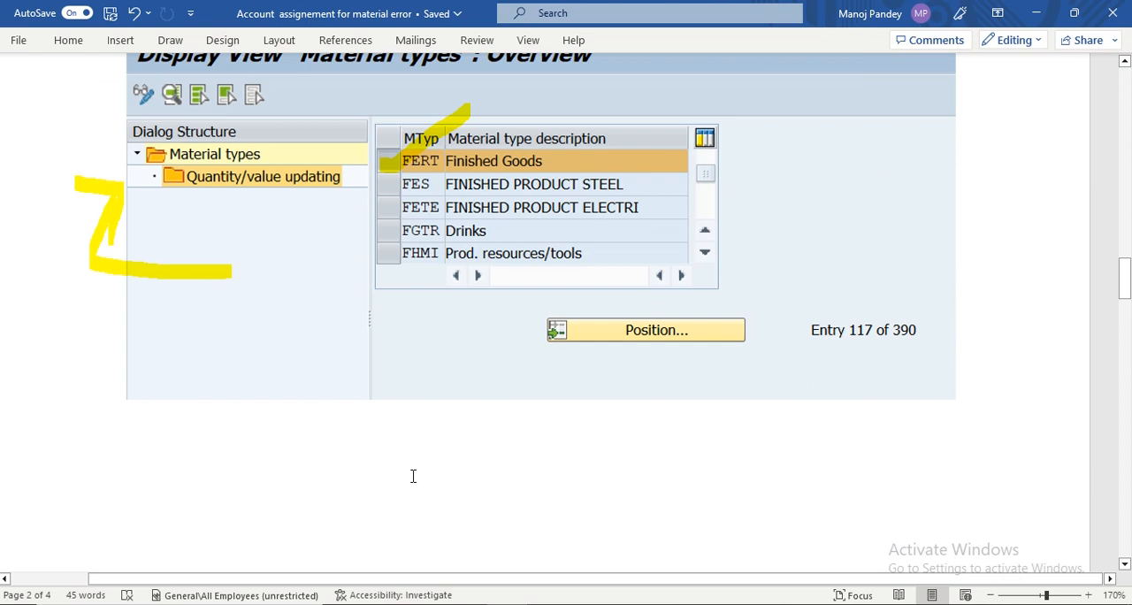
- Re-read the document's opening pages, examining the error title, the Create Purchase Order message screenshots and the Performance Assistant explanation
scroll(413, 476, up, 8)
scroll(414, 475, up, 6)
scroll(414, 477, up, 3)
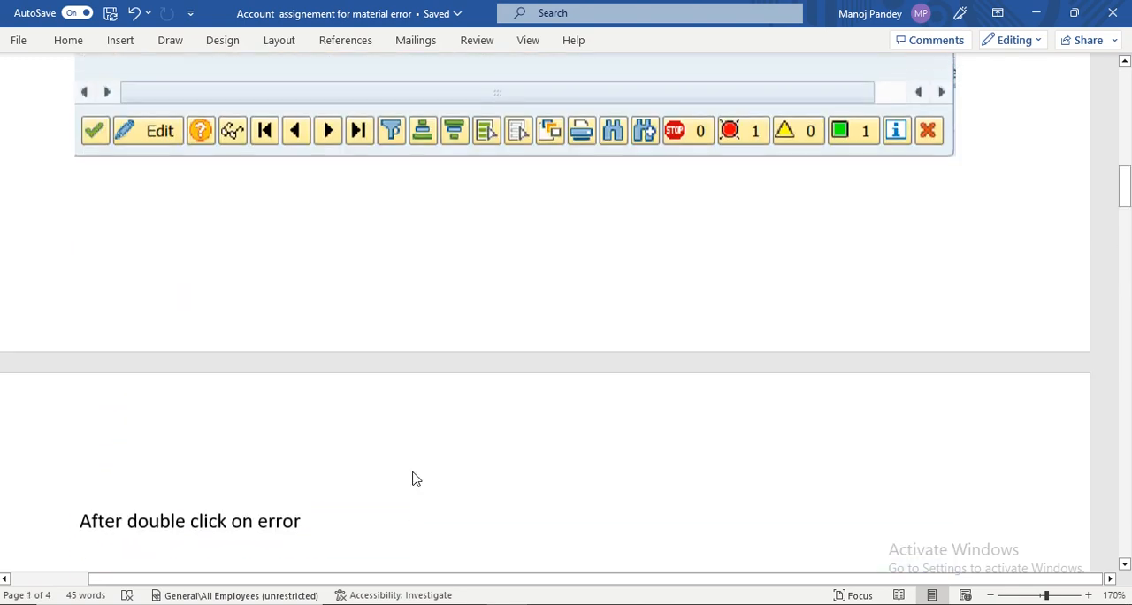
scroll(413, 475, up, 12)
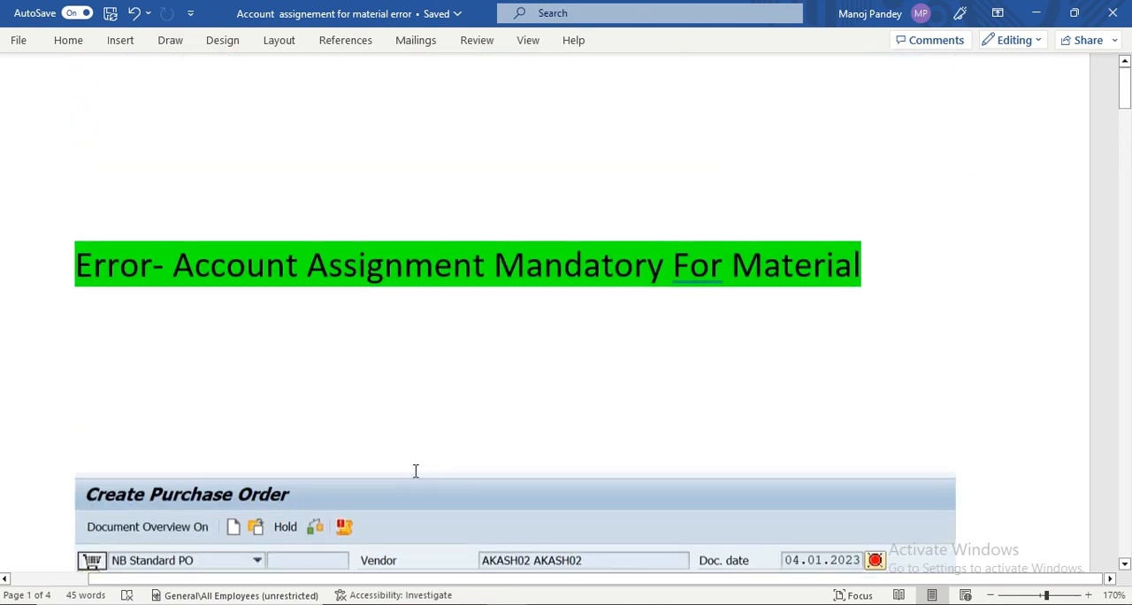
scroll(415, 471, up, 2)
scroll(416, 468, down, 15)
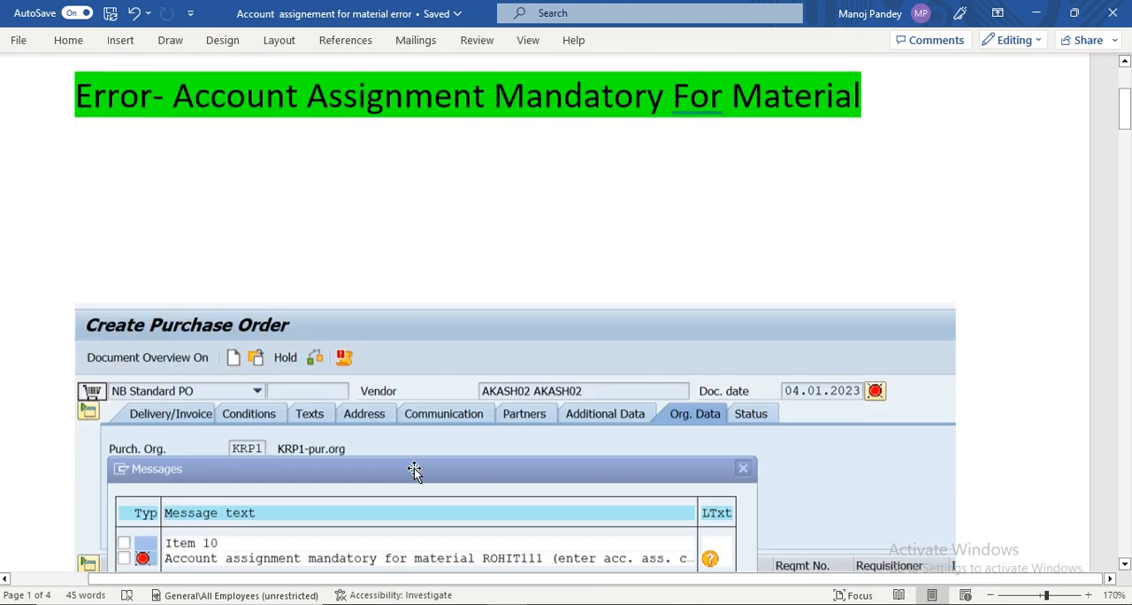
scroll(416, 472, down, 10)
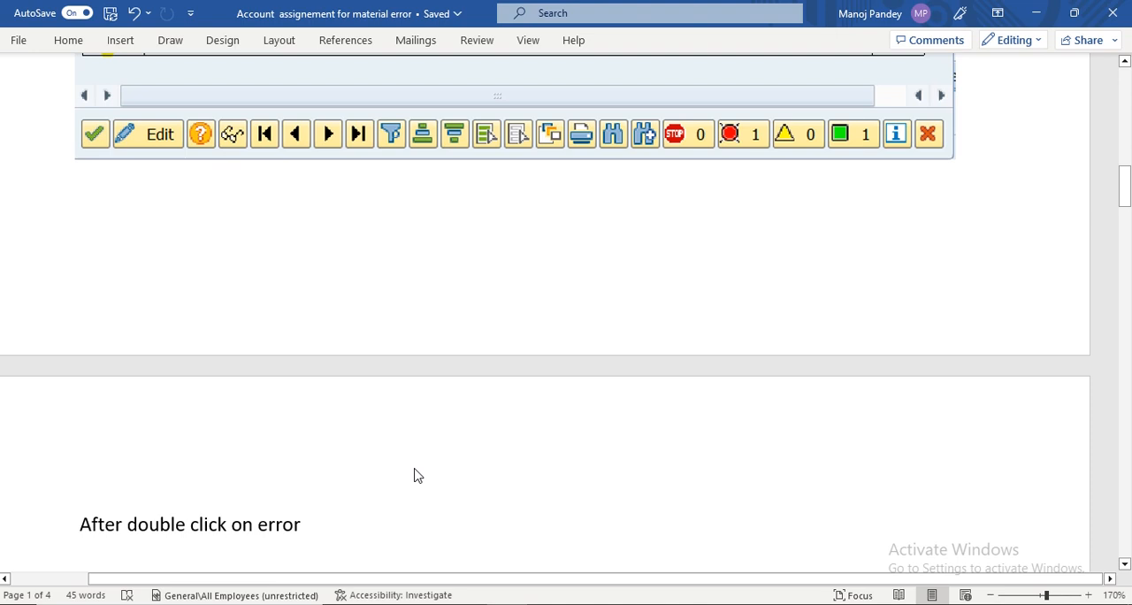
scroll(414, 468, down, 20)
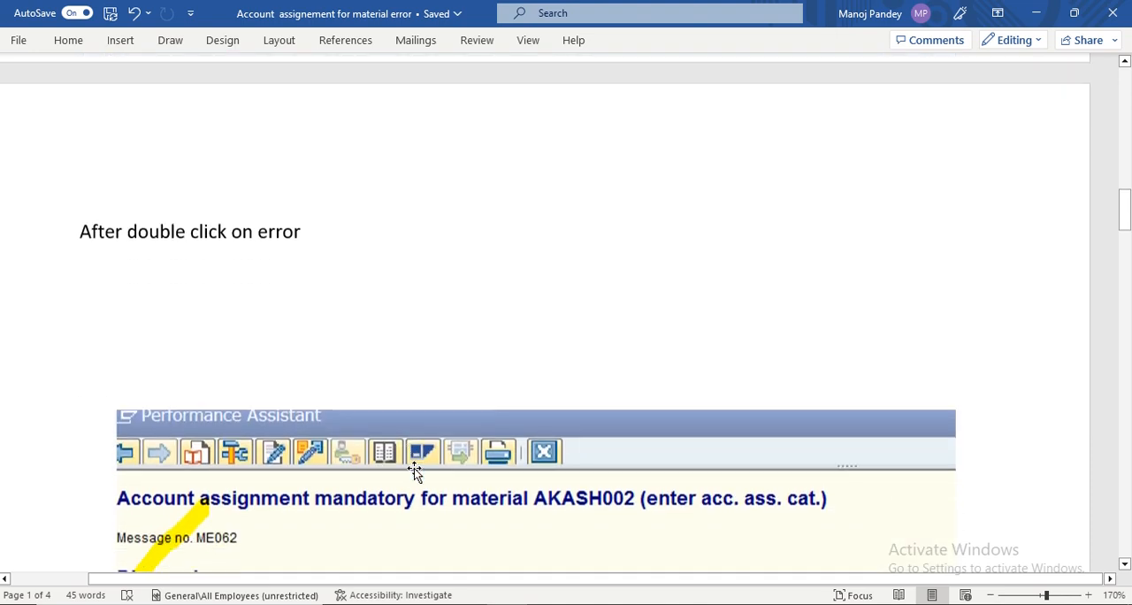
scroll(414, 468, up, 20)
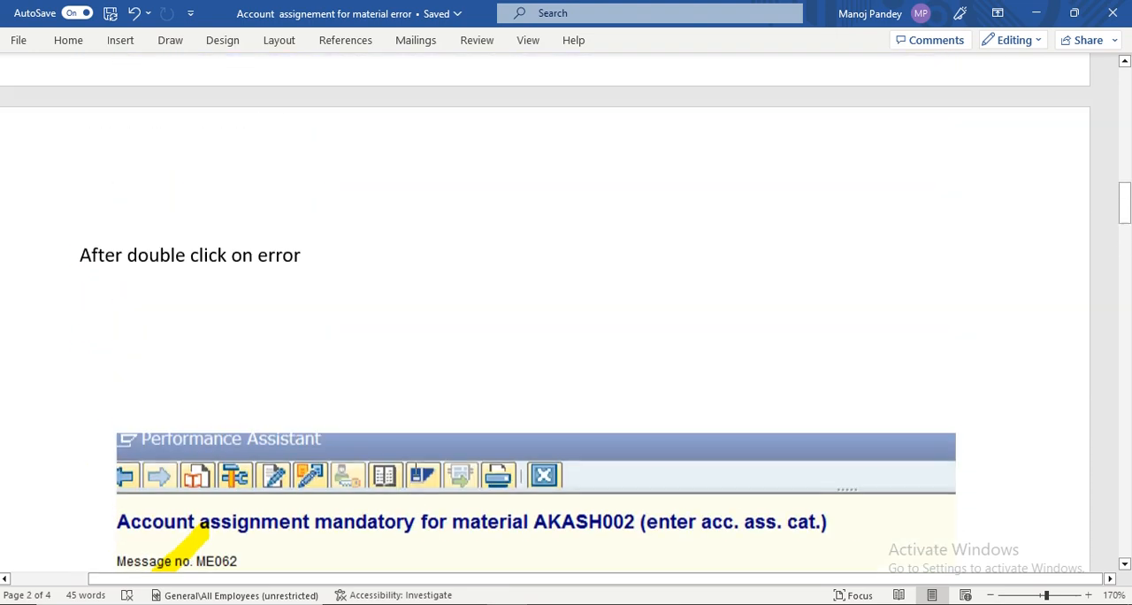
scroll(414, 471, up, 15)
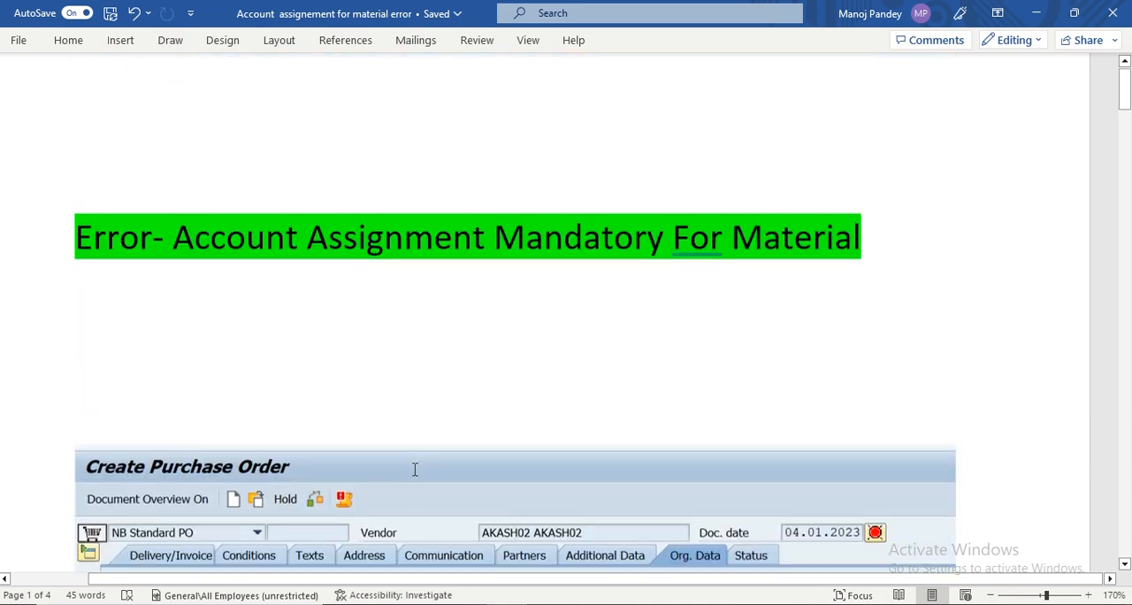
scroll(412, 469, down, 6)
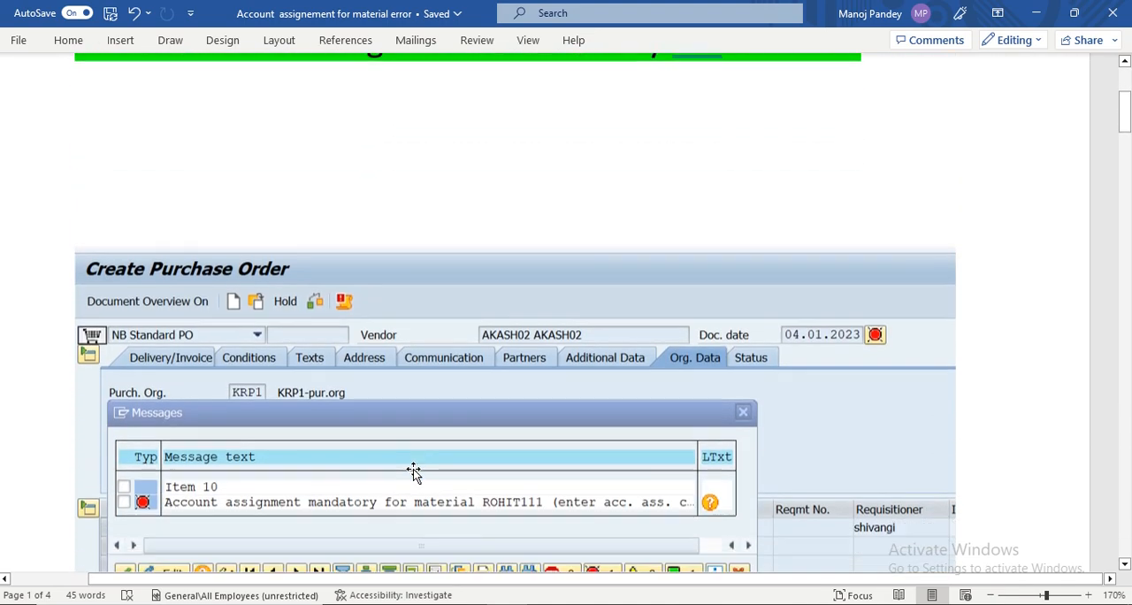
scroll(414, 472, up, 6)
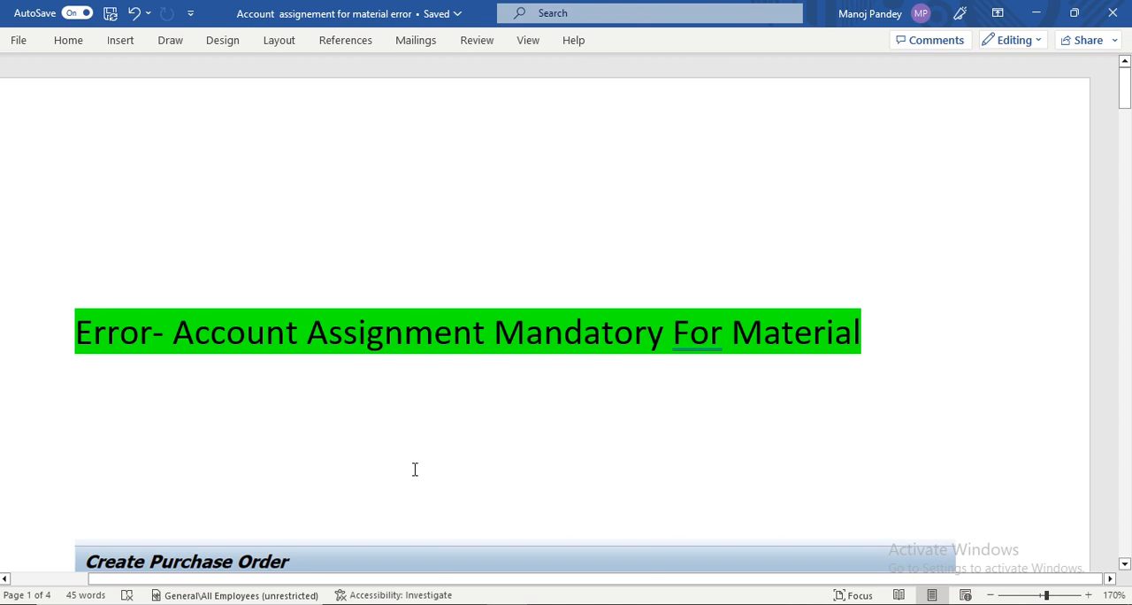
scroll(415, 469, down, 3)
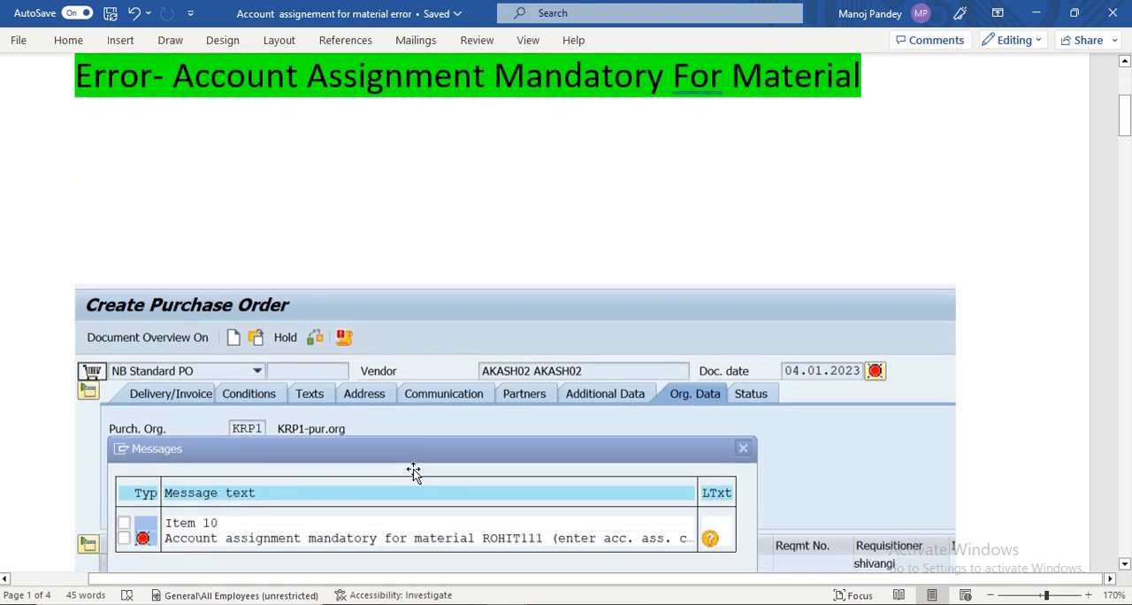
scroll(413, 469, down, 5)
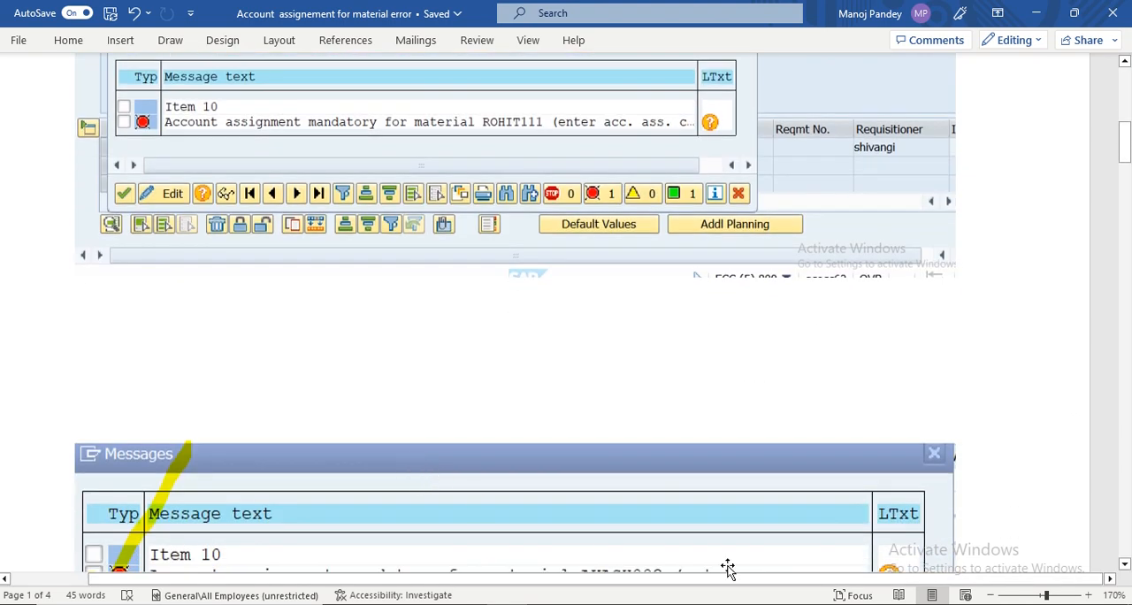